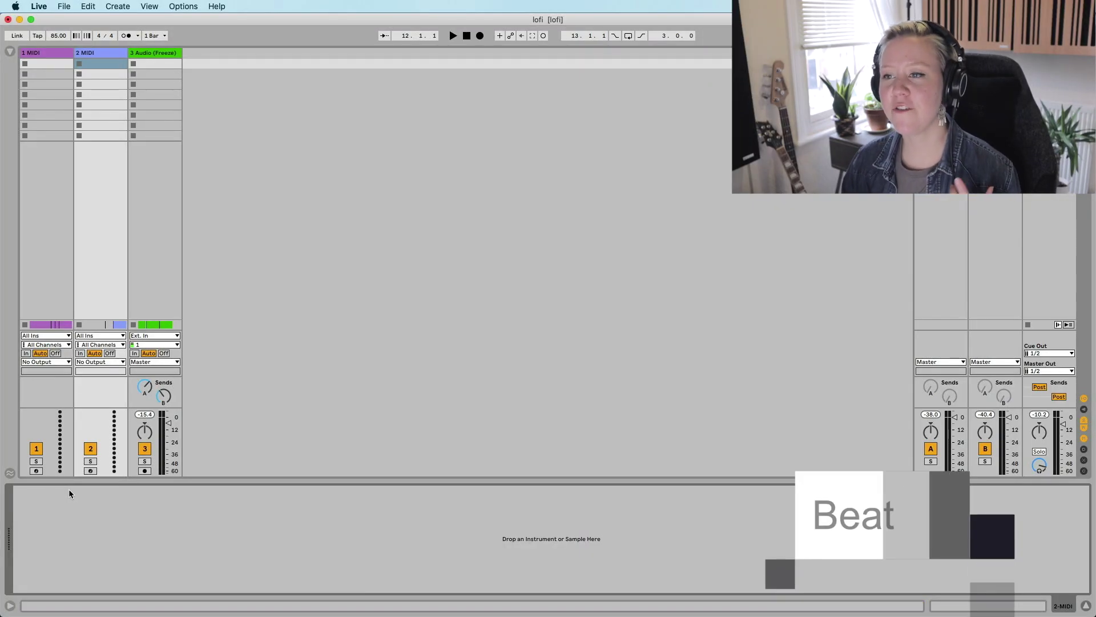
# Step: Load the factory preset "Genre Kit - Lofi Hip Hop 90 Bpm" in Beatmaker on the first MIDI track
pyautogui.click(10, 51)
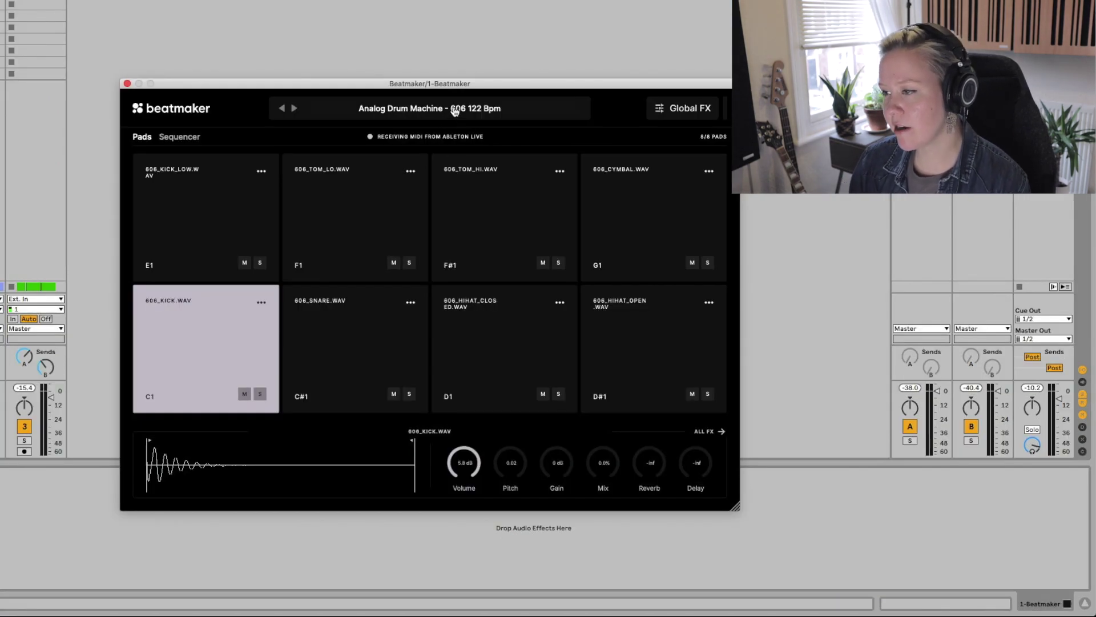
pyautogui.click(455, 110)
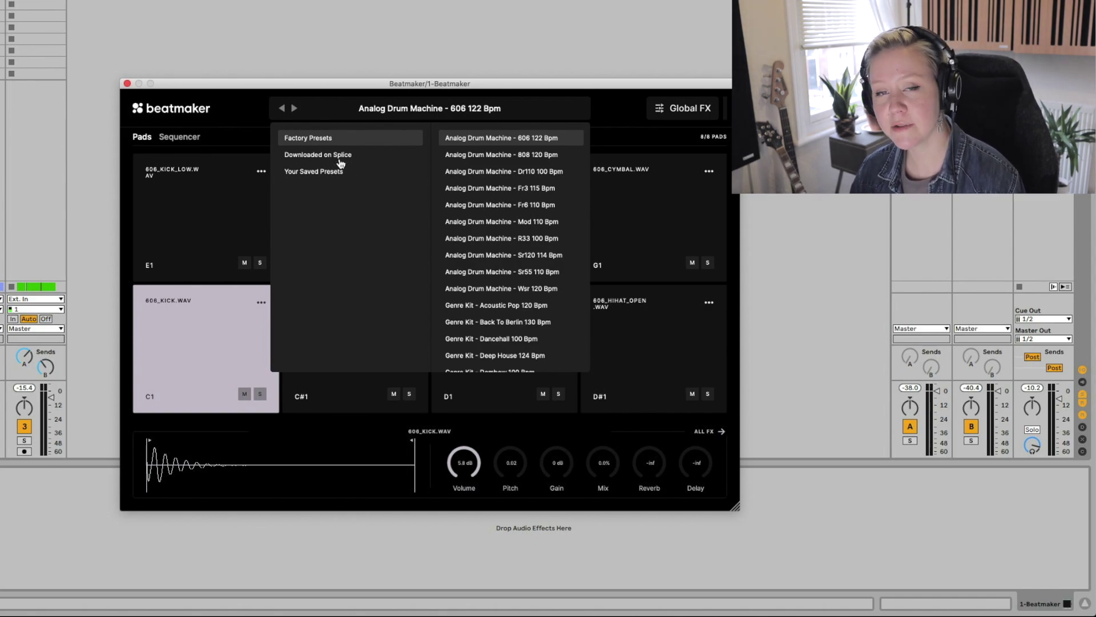
pyautogui.scroll(-6, 536, 337)
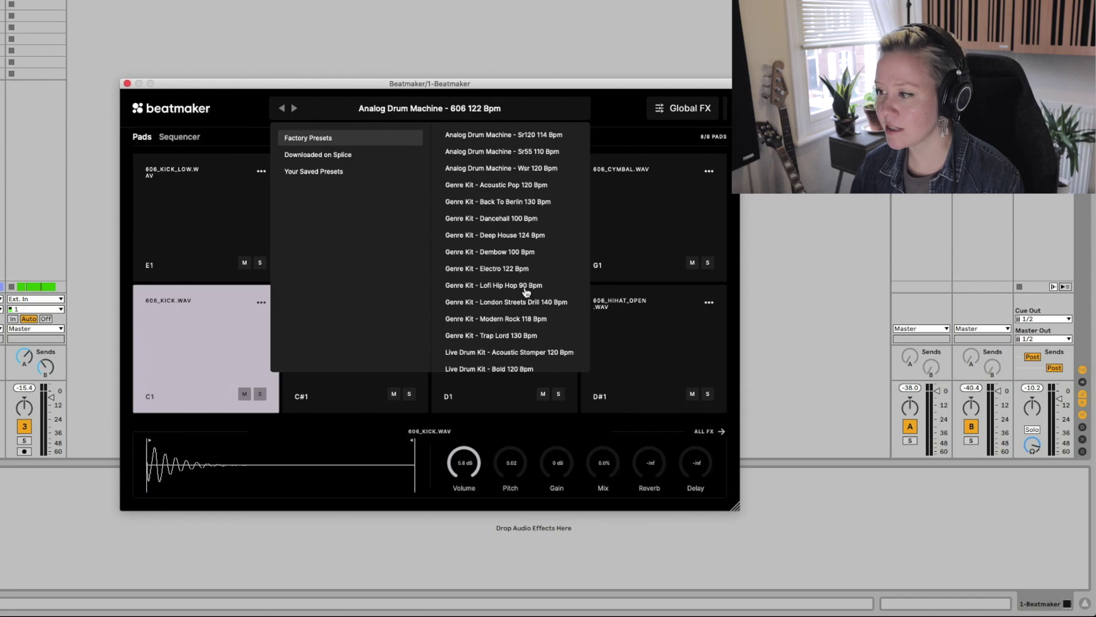
pyautogui.click(526, 287)
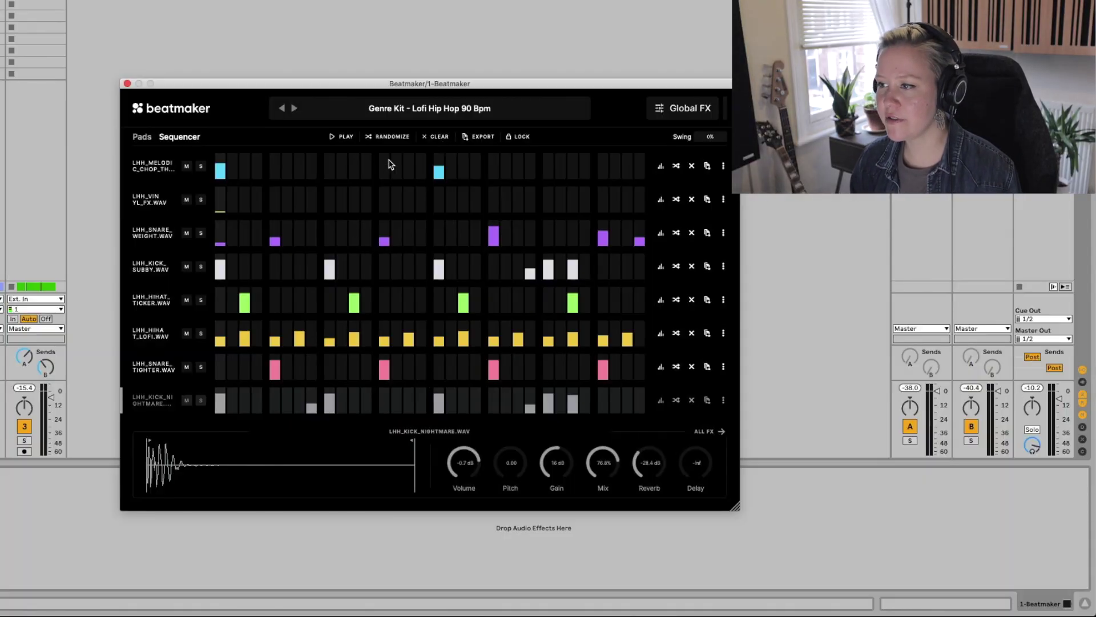
# Step: Audition the preset's built-in sequencer pattern and clear all of its steps
pyautogui.press('space')
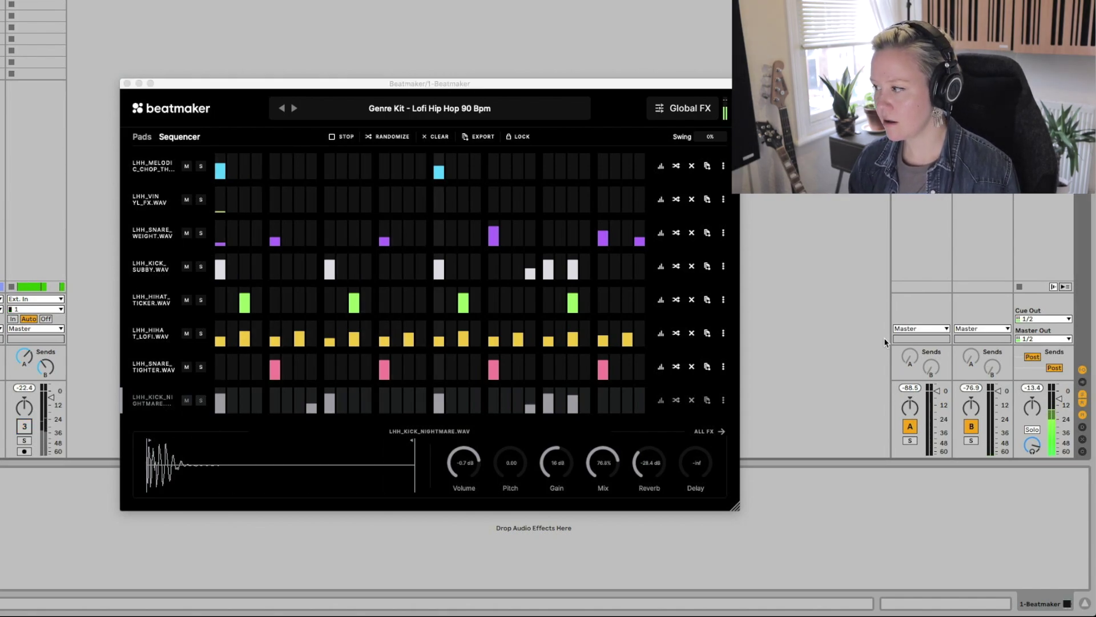
pyautogui.press('space')
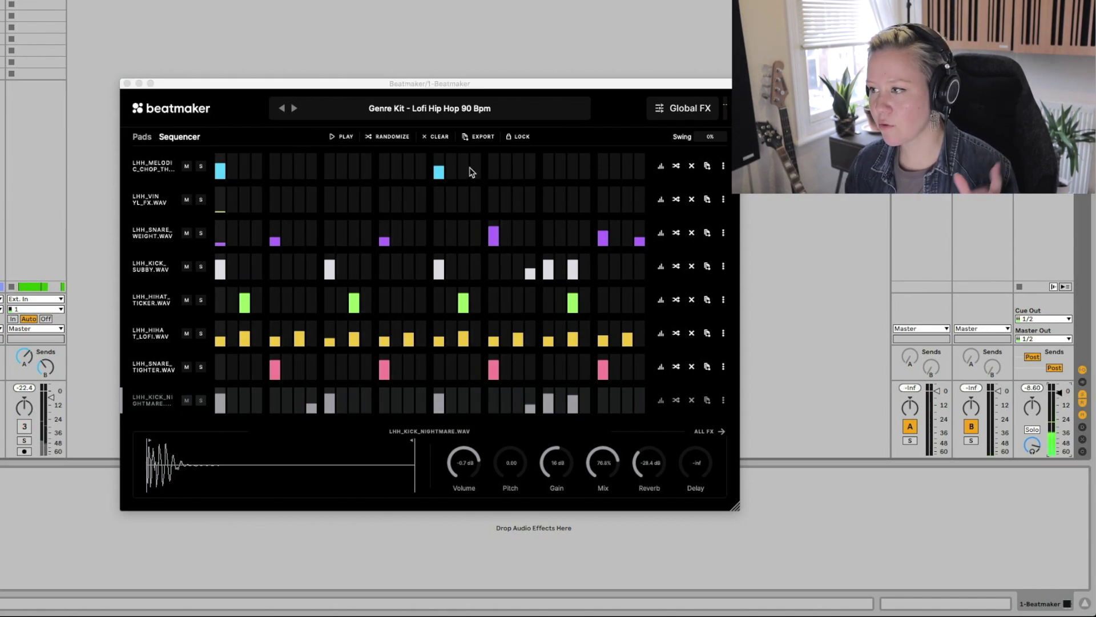
pyautogui.click(438, 137)
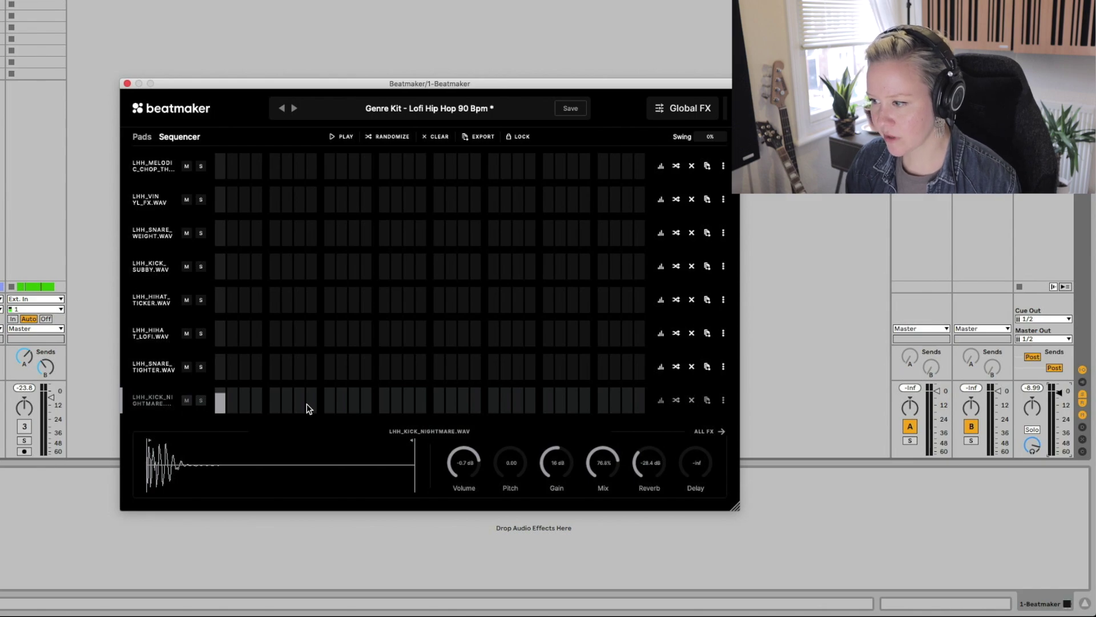
# Step: Program LHH_KICK_NIGHTMARE hits on steps 1, 11, 17, 26 and 27, and LHH_KICK_SUBBY hits on steps 1, 9, 17, 25 and 31
pyautogui.click(354, 402)
pyautogui.click(439, 402)
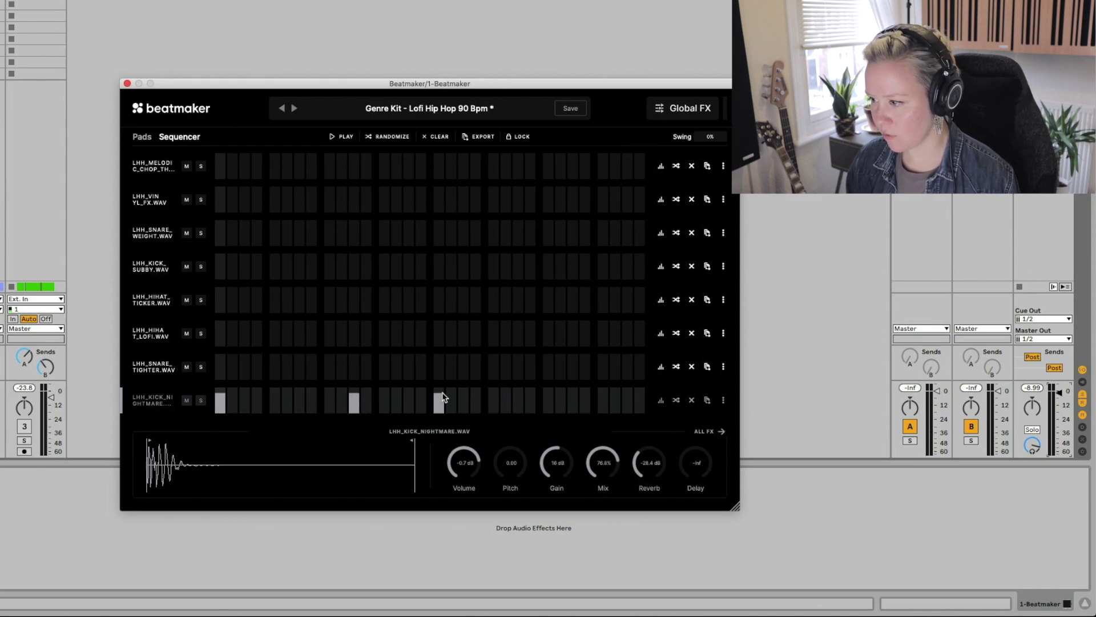
pyautogui.click(576, 407)
pyautogui.moveTo(412, 83); pyautogui.dragTo(377, 75)
pyautogui.press('space')
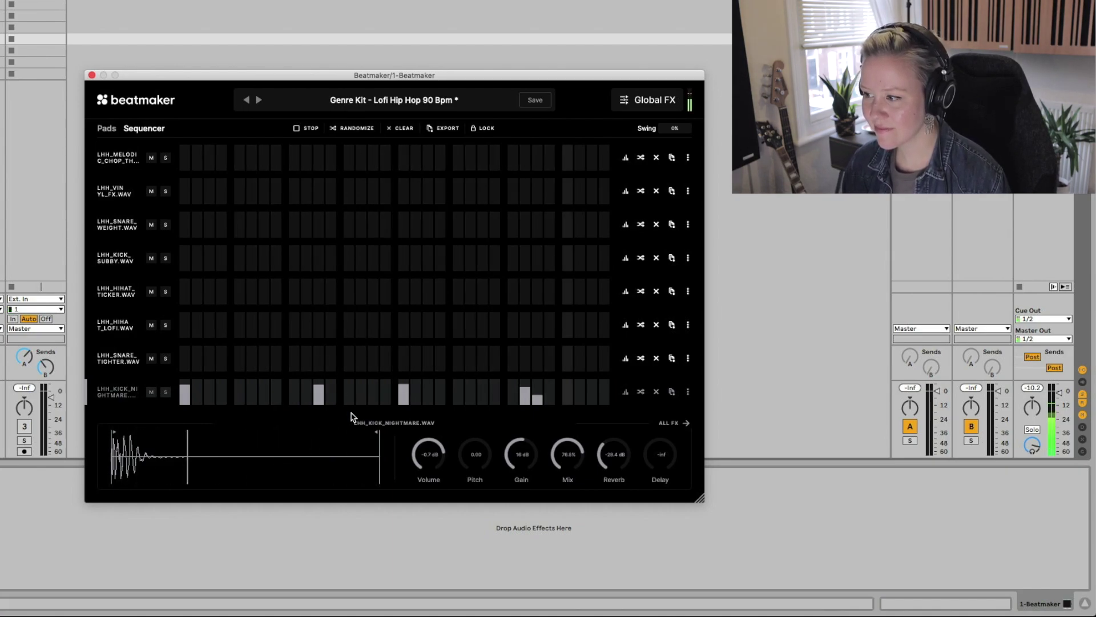
pyautogui.press('space')
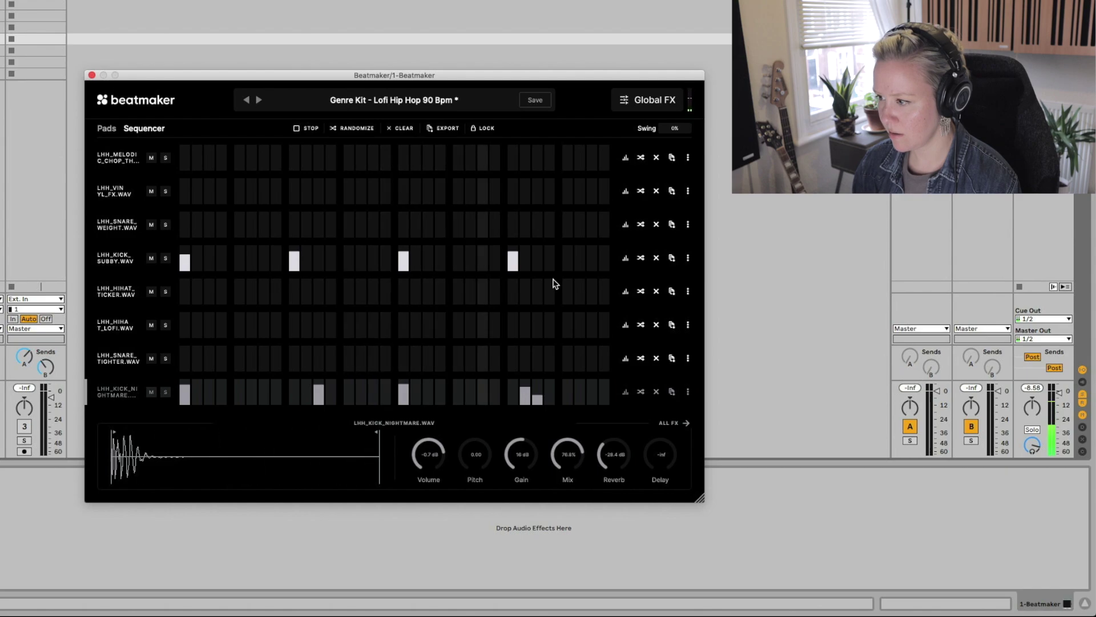
pyautogui.press('space')
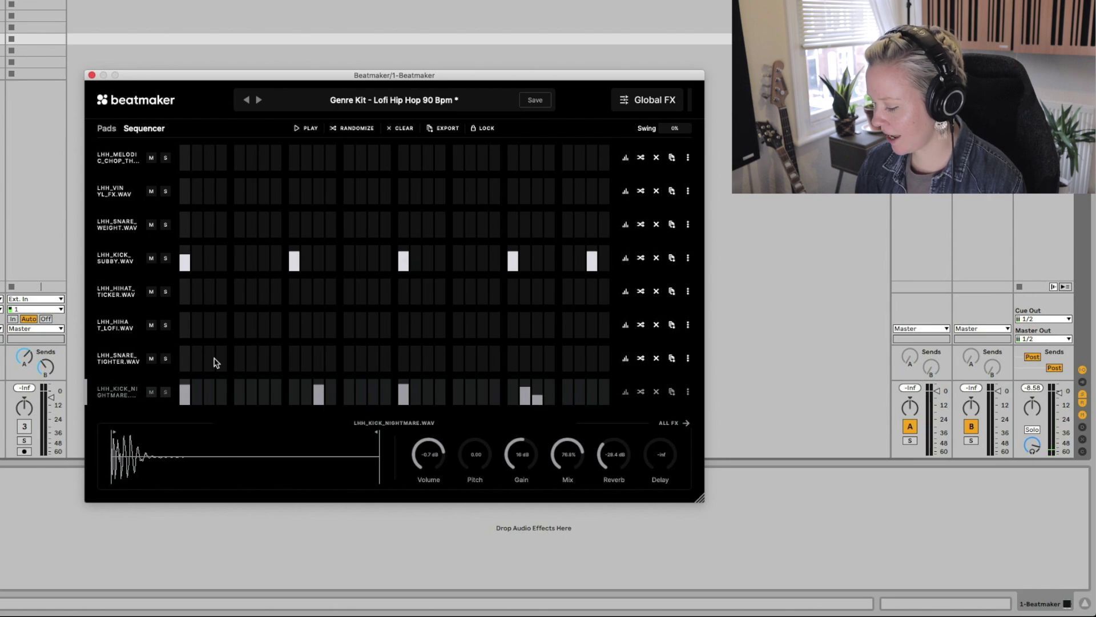
# Step: Try the Snare 2 + 4 pattern on the LHH_SNARE_TIGHTER row with lowered hit velocities
pyautogui.click(626, 359)
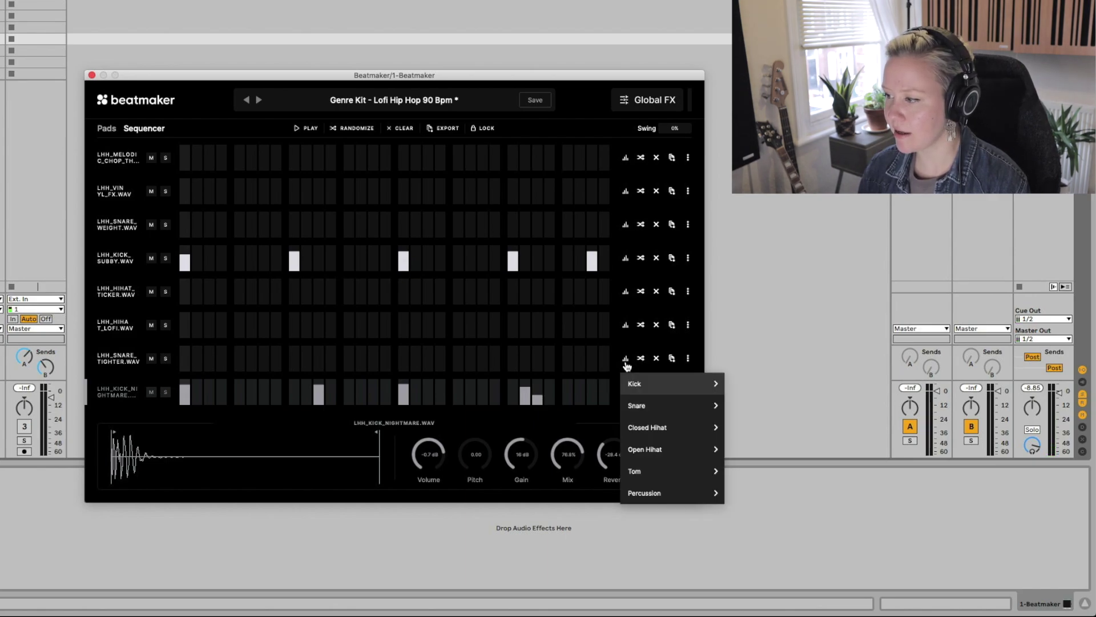
pyautogui.moveTo(677, 405)
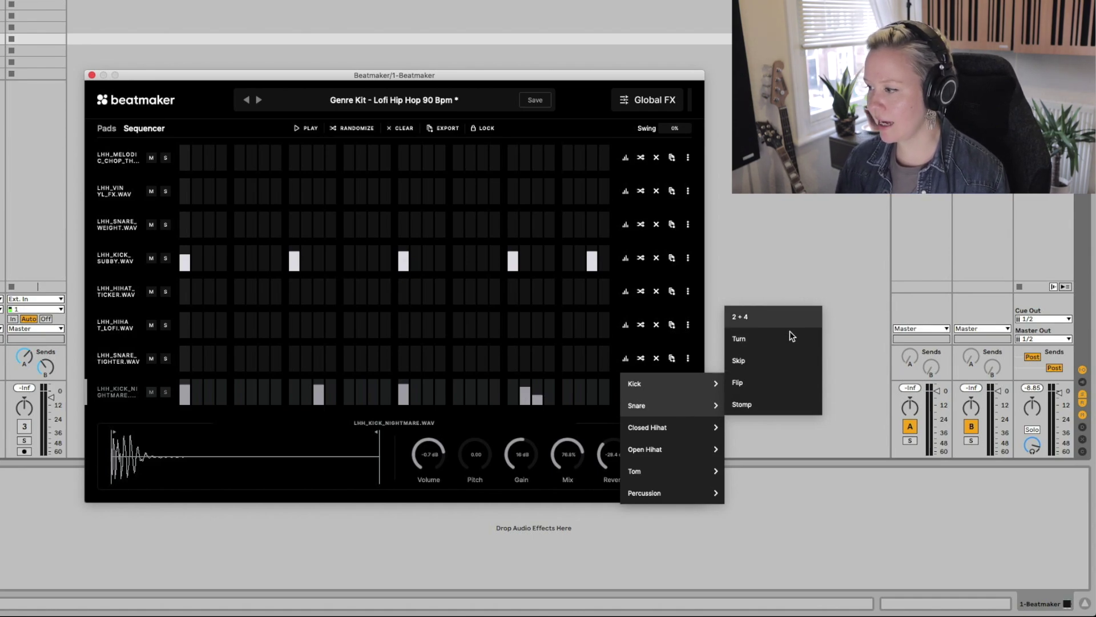
pyautogui.click(746, 322)
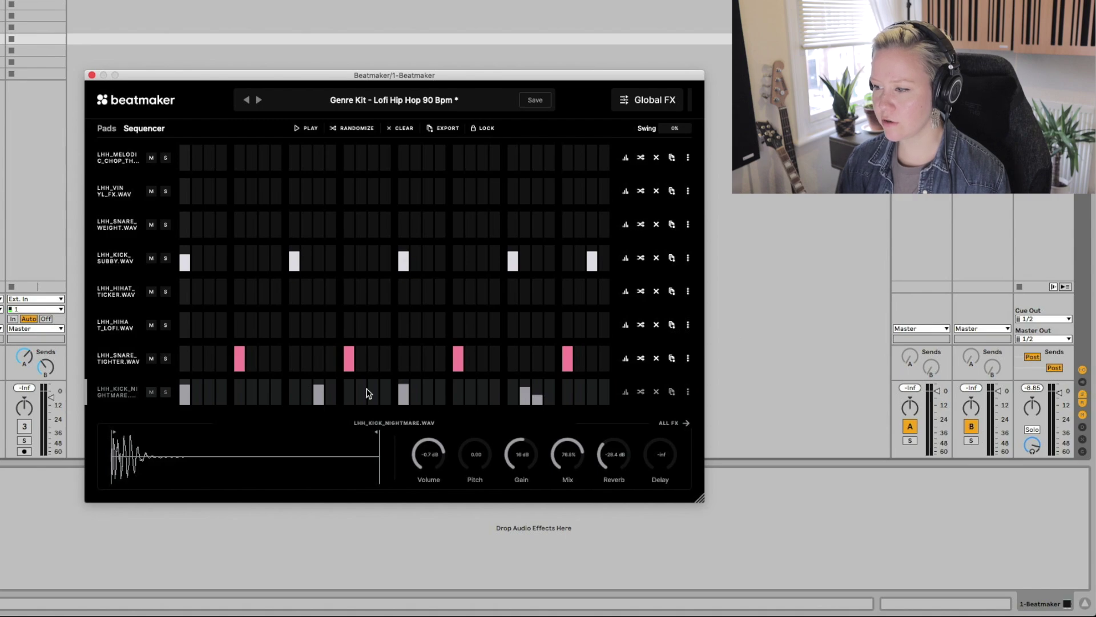
pyautogui.moveTo(242, 355); pyautogui.dragTo(243, 356)
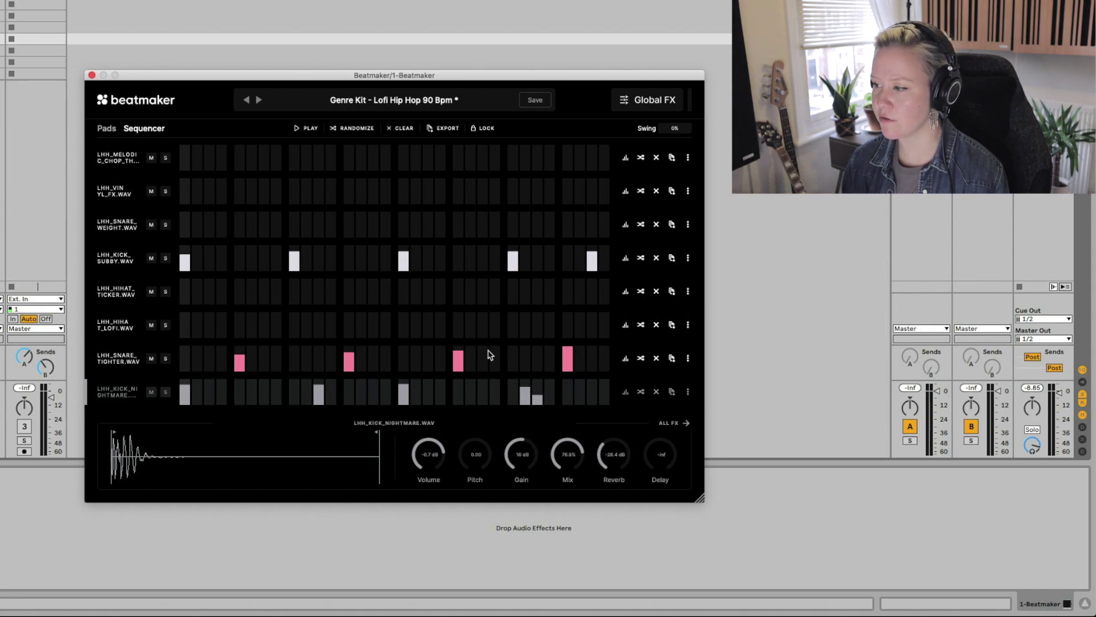
pyautogui.moveTo(570, 357); pyautogui.dragTo(571, 354)
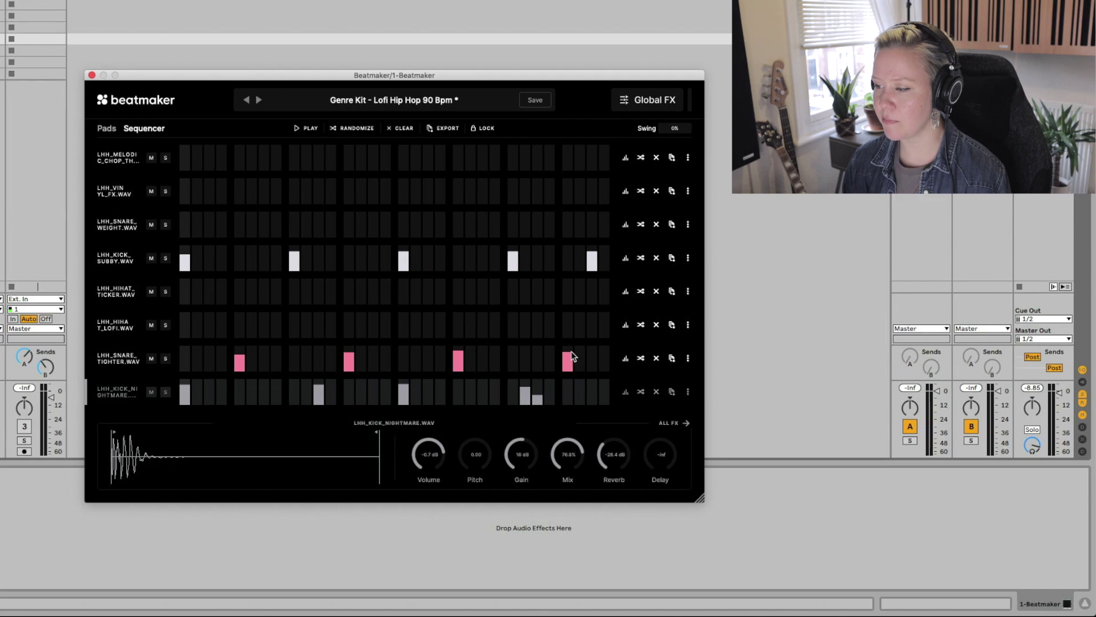
pyautogui.press('space')
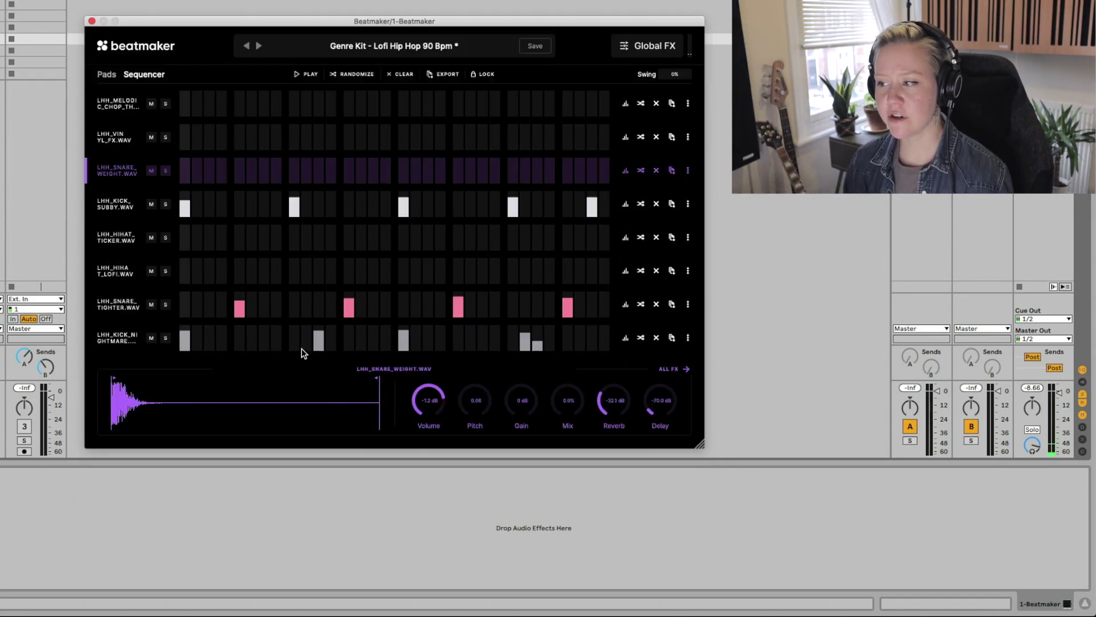
# Step: Audition the LHH_SNARE_WEIGHT sample and clear the LHH_SNARE_TIGHTER row
pyautogui.click(118, 171)
pyautogui.click(117, 171)
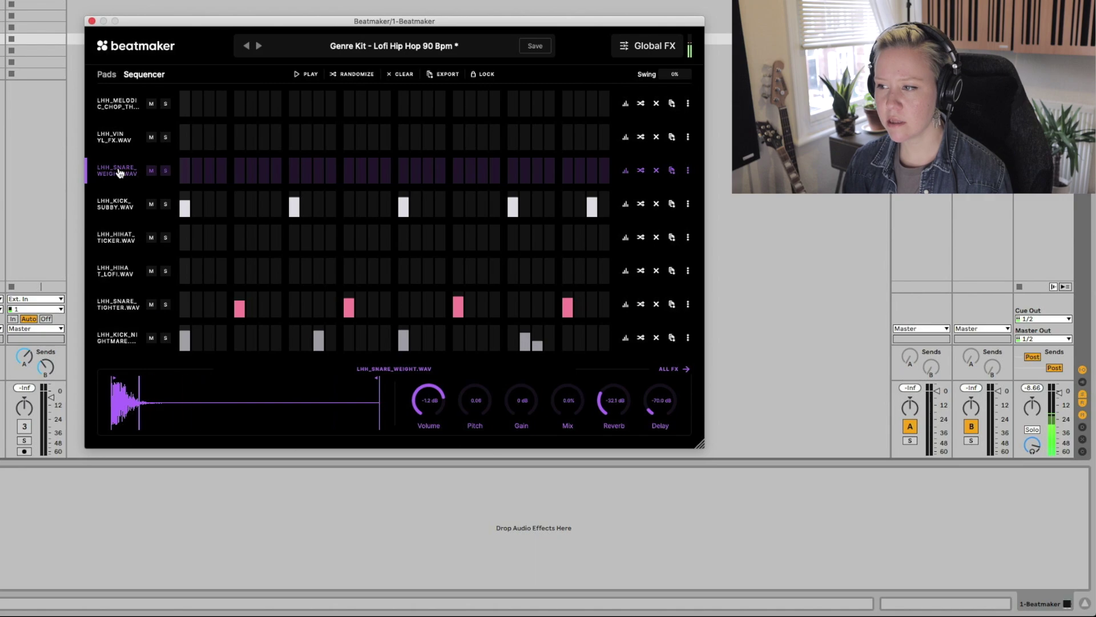
pyautogui.click(656, 304)
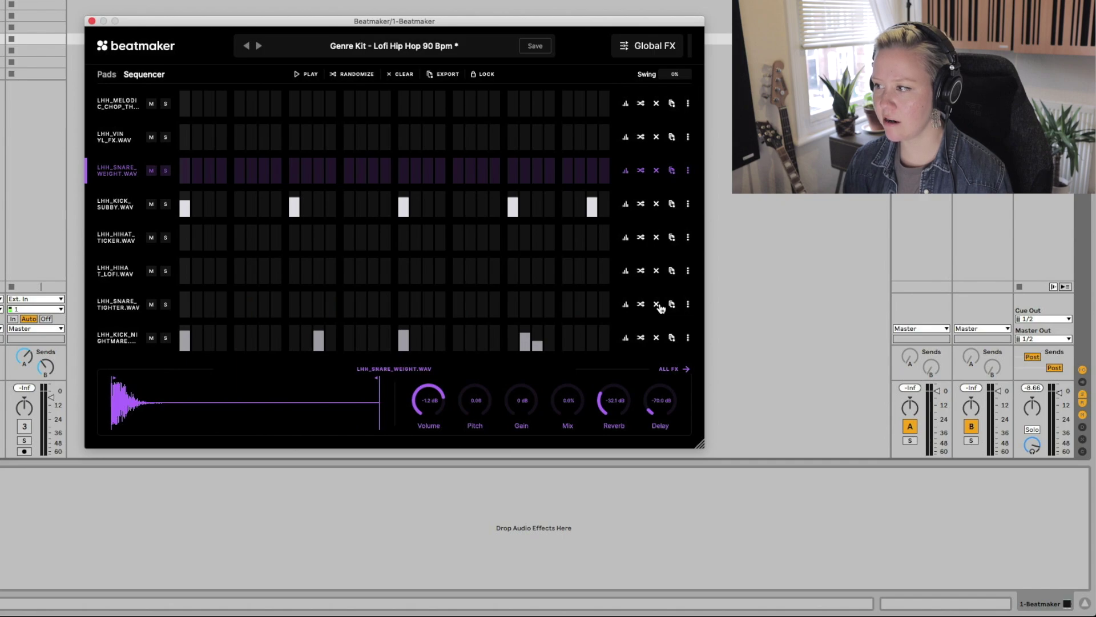
# Step: Fill the LHH_SNARE_WEIGHT row with the Snare 2 + 4 pattern and lower the velocity of its four hits
pyautogui.click(625, 170)
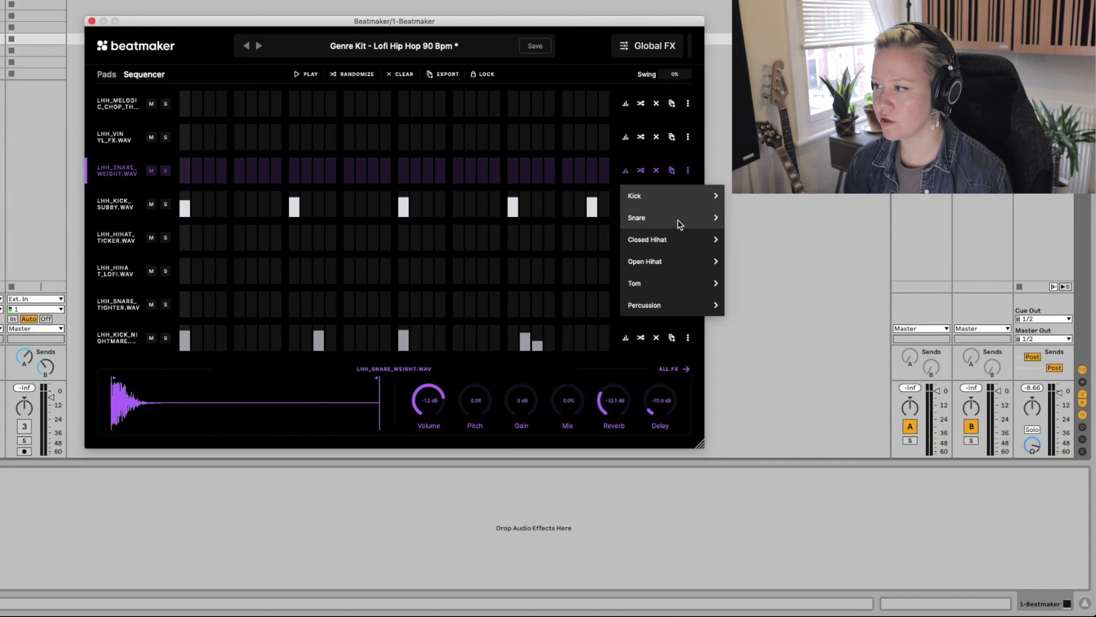
pyautogui.moveTo(679, 223)
pyautogui.click(748, 220)
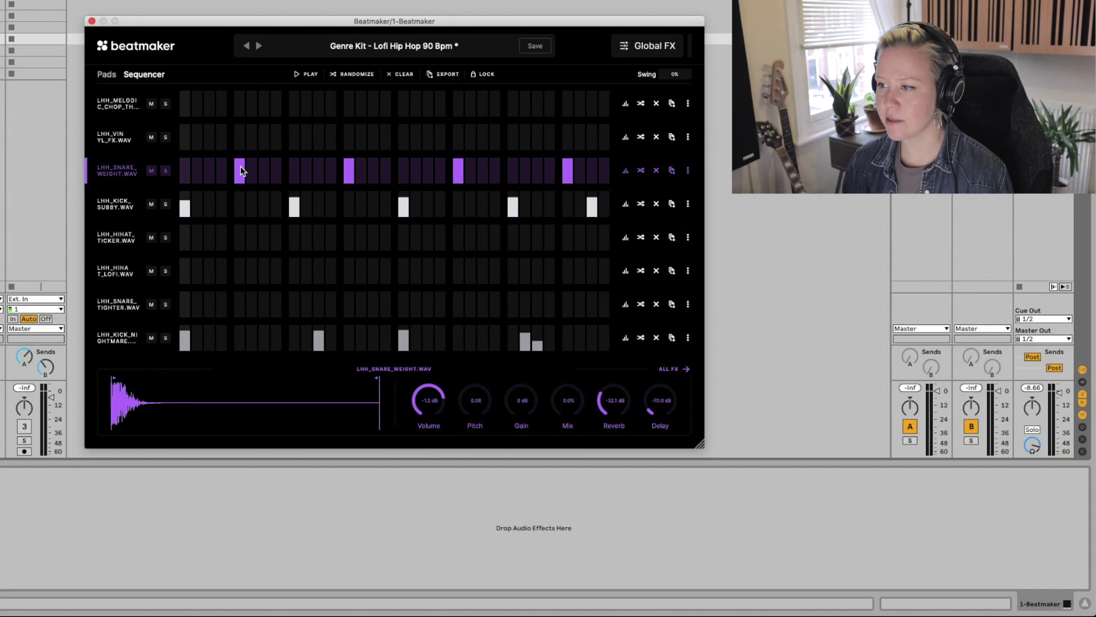
pyautogui.moveTo(241, 166); pyautogui.dragTo(240, 172)
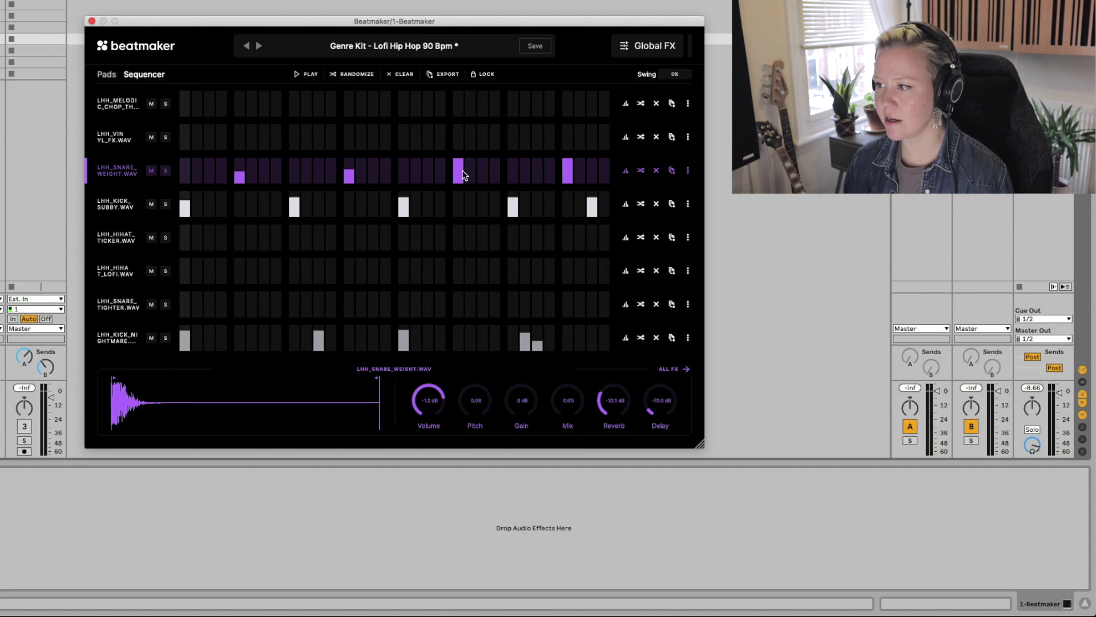
pyautogui.moveTo(461, 166); pyautogui.dragTo(461, 172)
pyautogui.moveTo(568, 162); pyautogui.dragTo(568, 169)
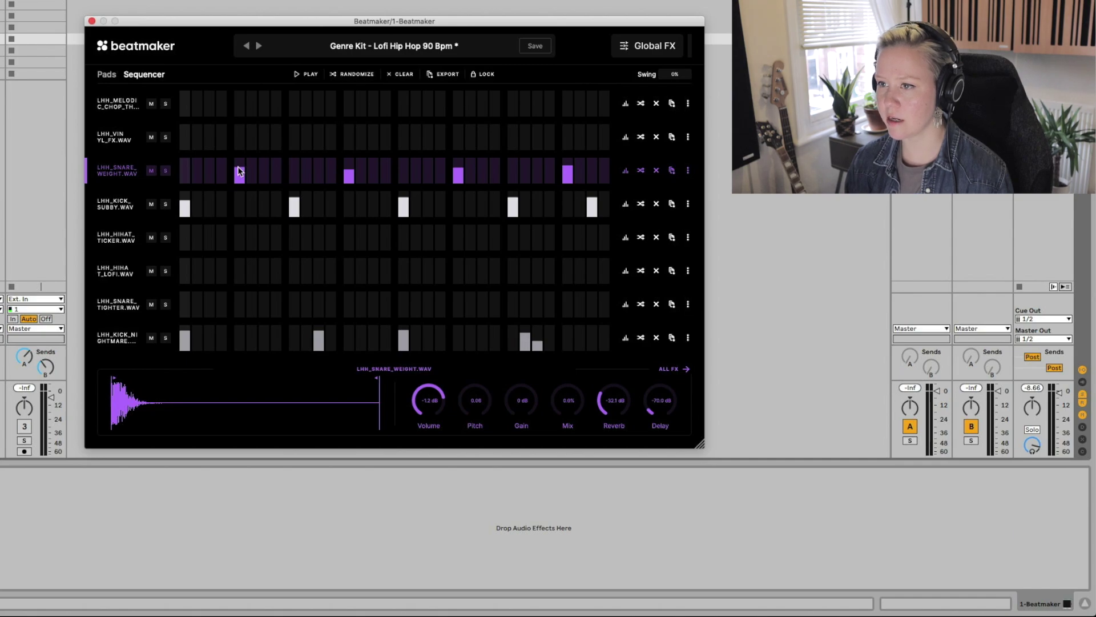
pyautogui.press('space')
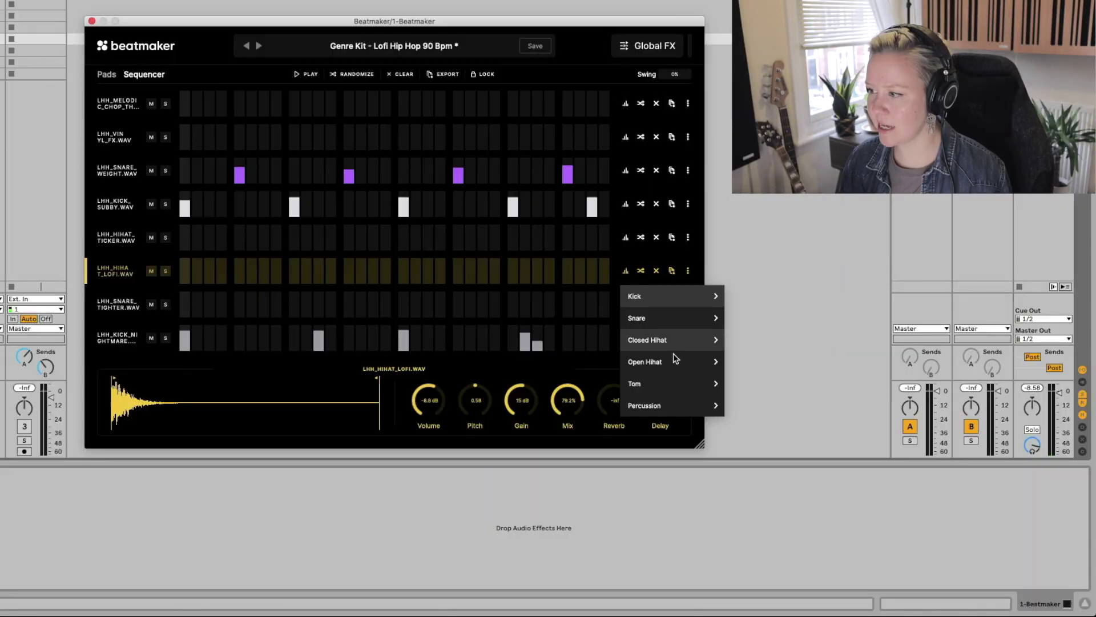
# Step: Fill the LHH_HIHAT_LOFI row with the Closed Hihat 16ths pattern and audition the beat
pyautogui.moveTo(675, 346)
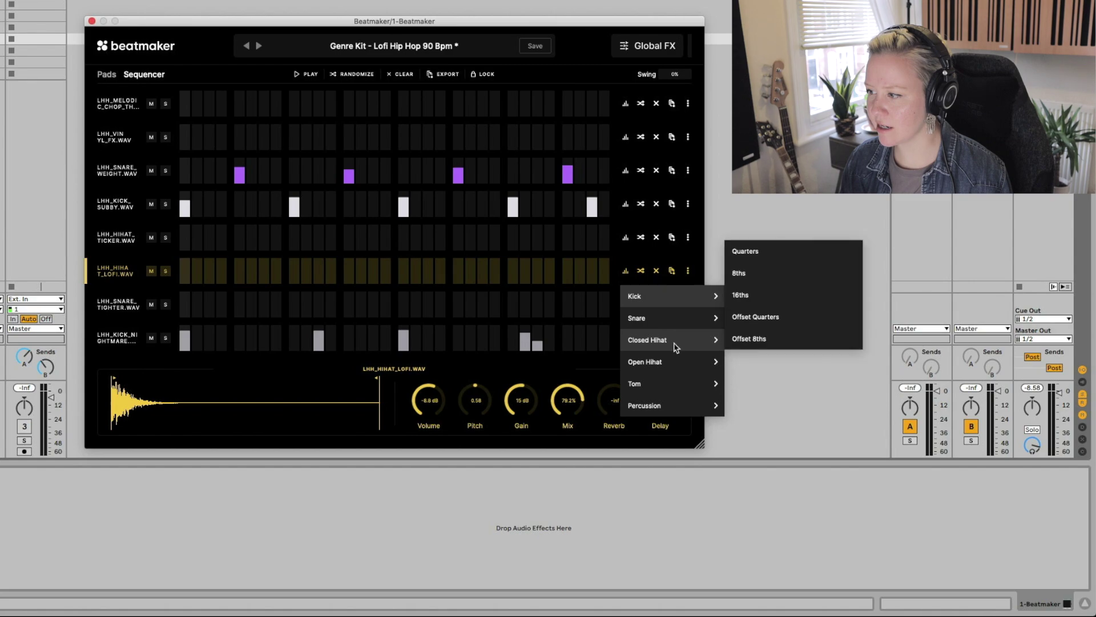
pyautogui.click(765, 302)
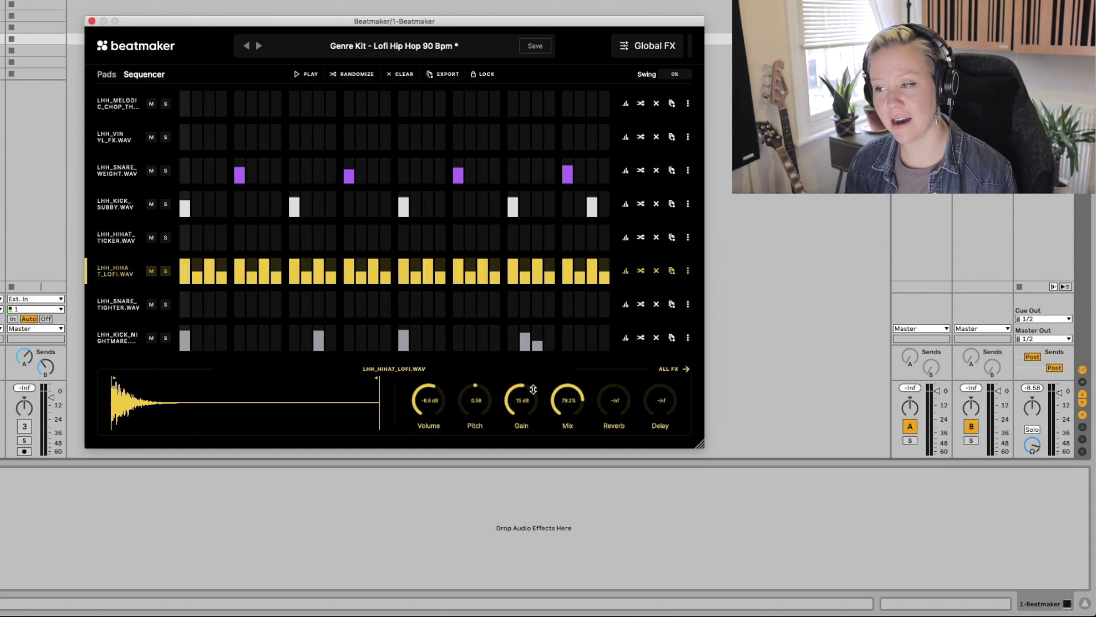
pyautogui.press('space')
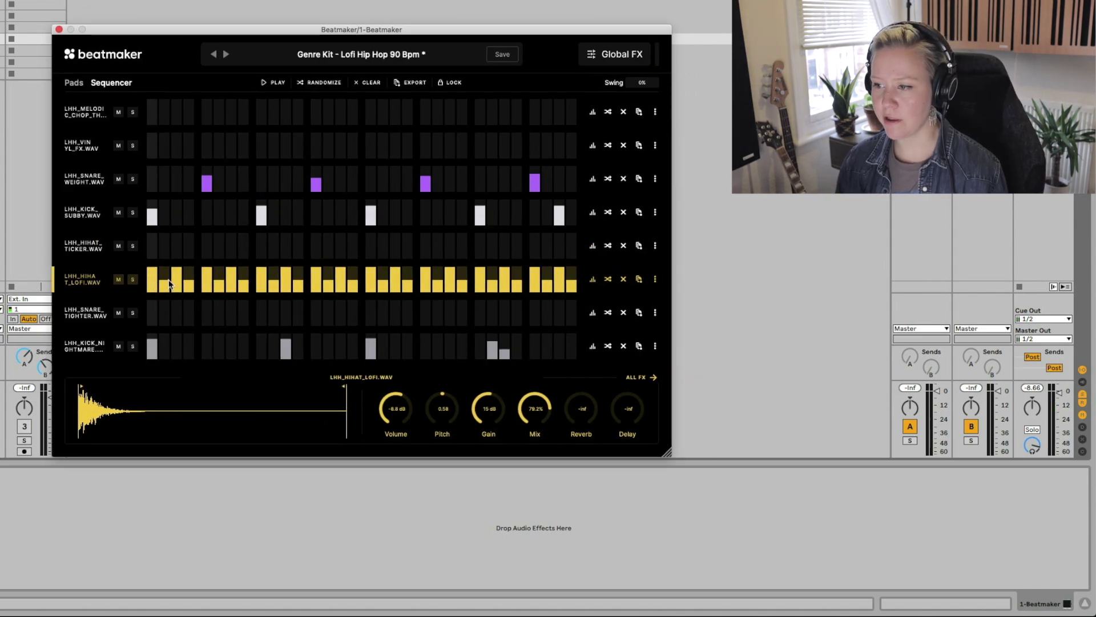
# Step: Remove steps 8, 15, 16 and 28 from the LHH_HIHAT_LOFI row and add LHH_VINYL_FX hits on steps 1 and 17
pyautogui.click(242, 286)
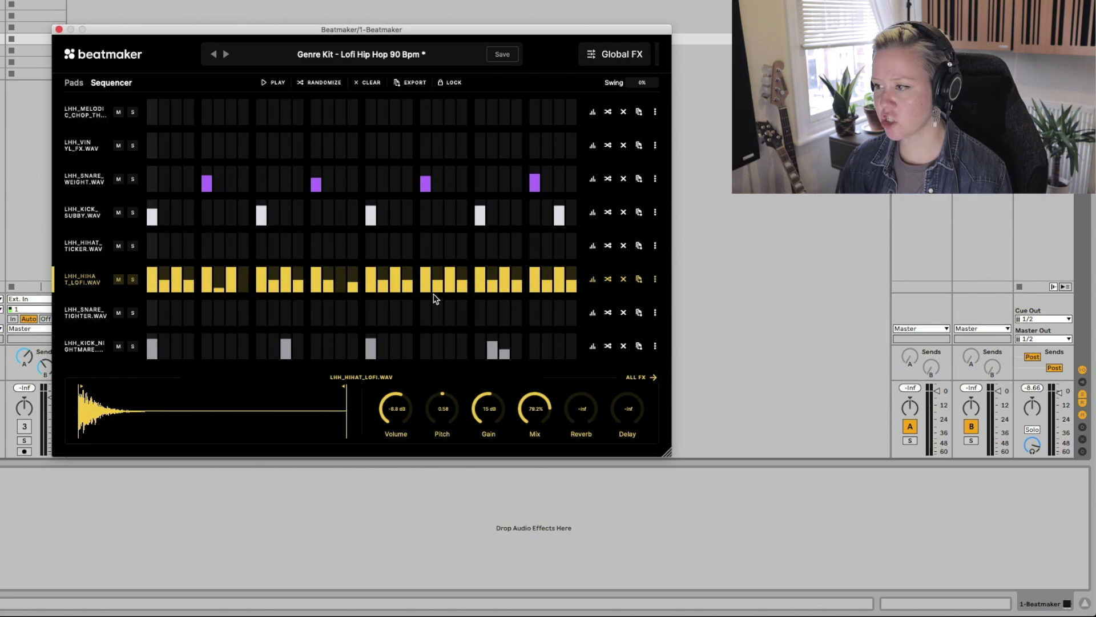
pyautogui.click(351, 290)
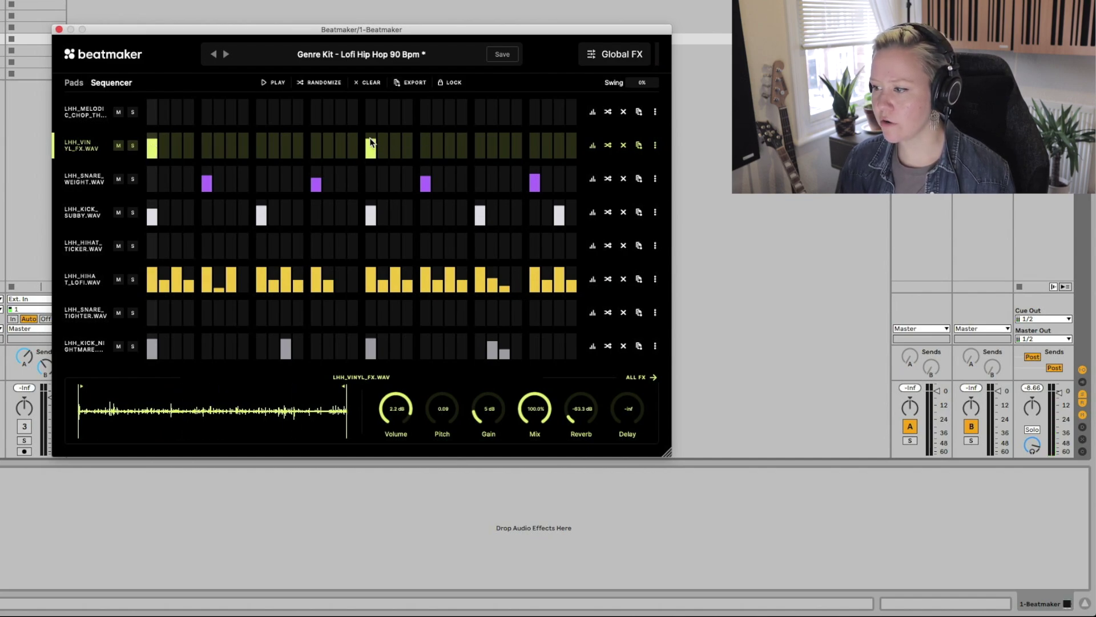
pyautogui.press('space')
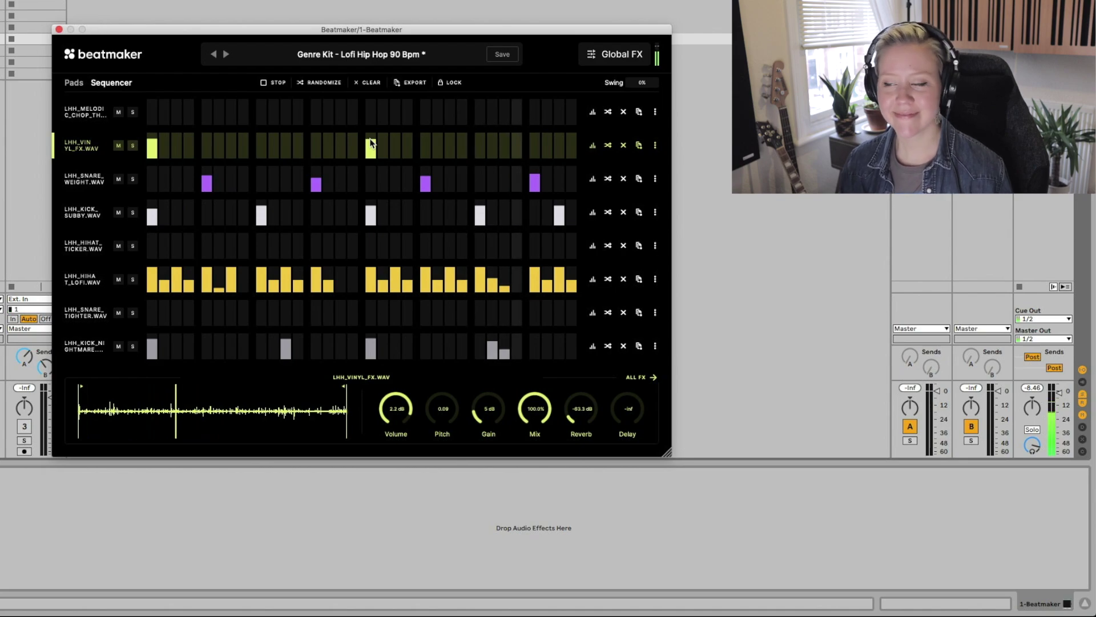
pyautogui.press('space')
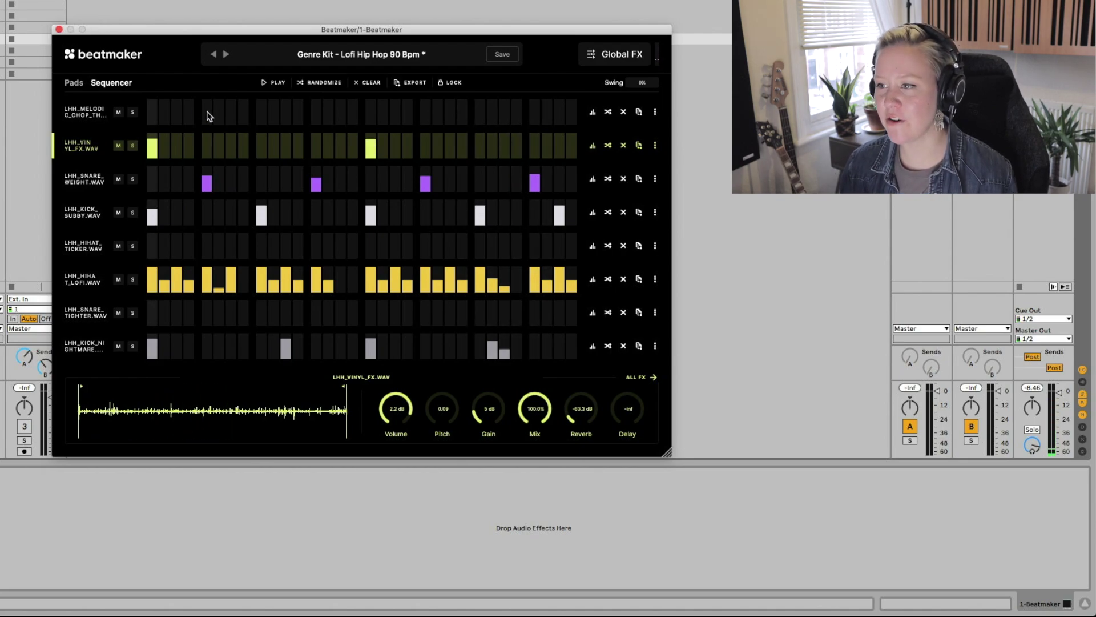
# Step: Place LHH_MELODIC_CHOP_THE_NINES hits on steps 1 and 17 and play back the full beat
pyautogui.click(86, 109)
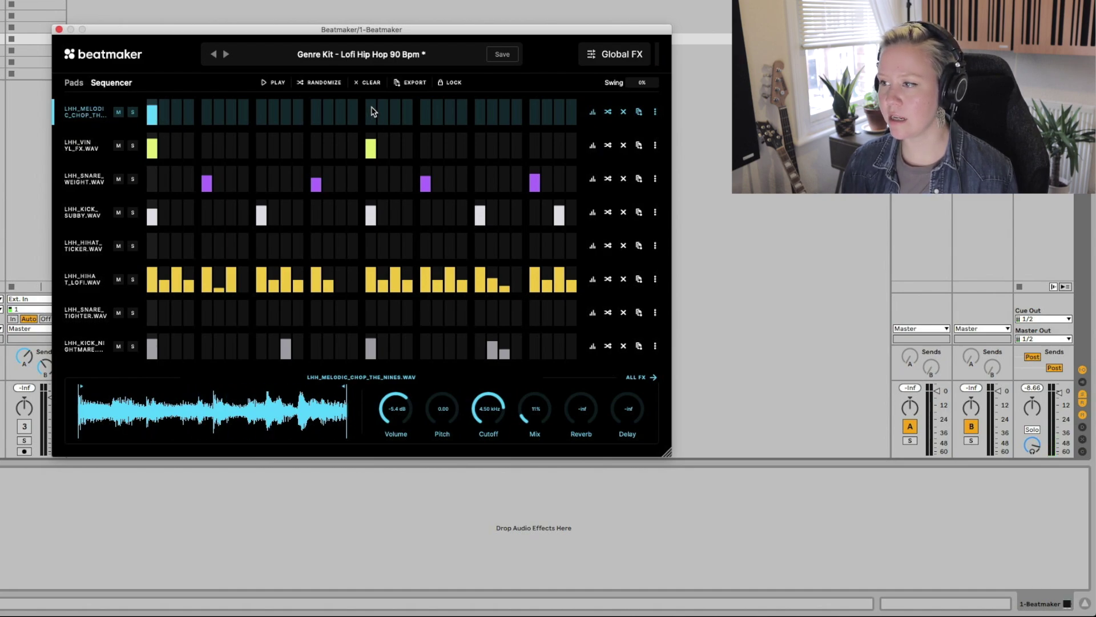
pyautogui.press('space')
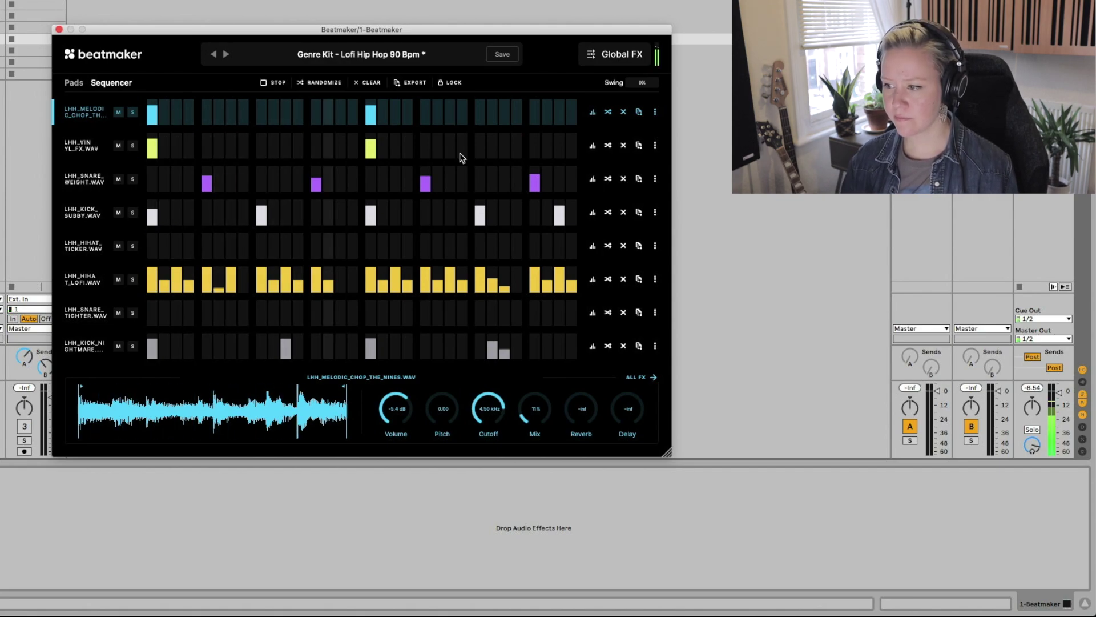
pyautogui.press('space')
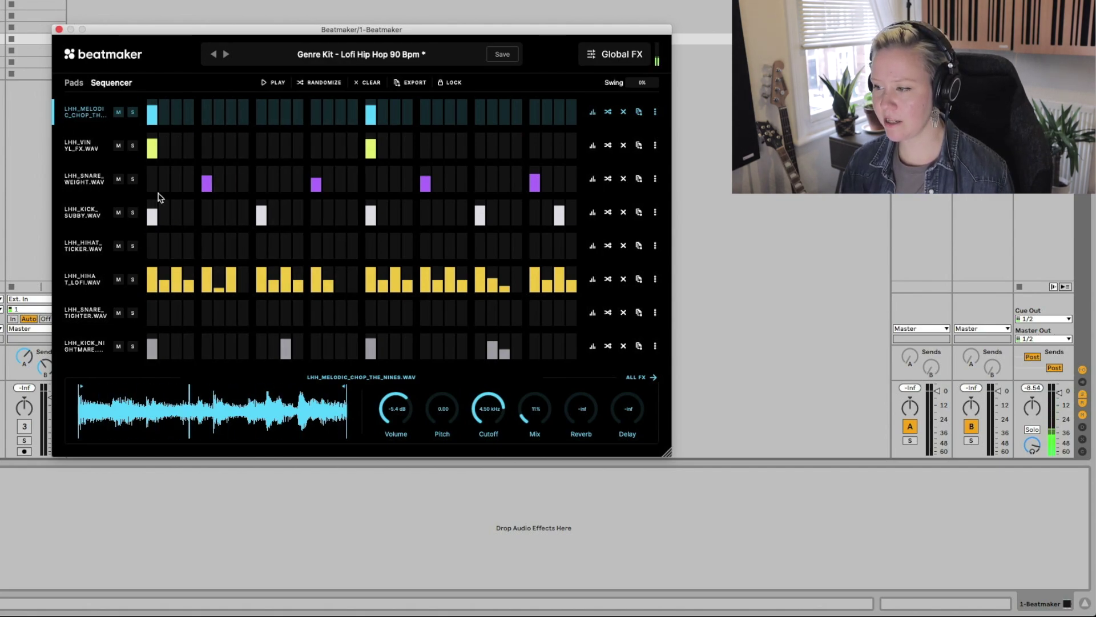
pyautogui.press('space')
pyautogui.press('space')
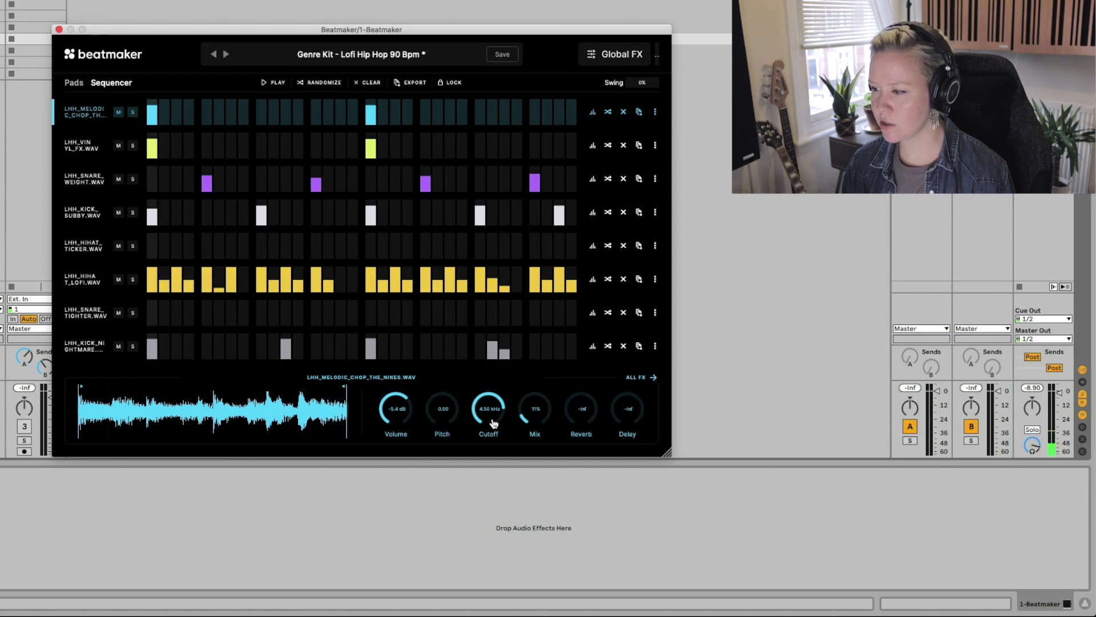
# Step: Open all effects for LHH_MELODIC_CHOP_THE_NINES, lower its pitch to -0.91 and set the envelope attack to 12.0 ms
pyautogui.click(651, 378)
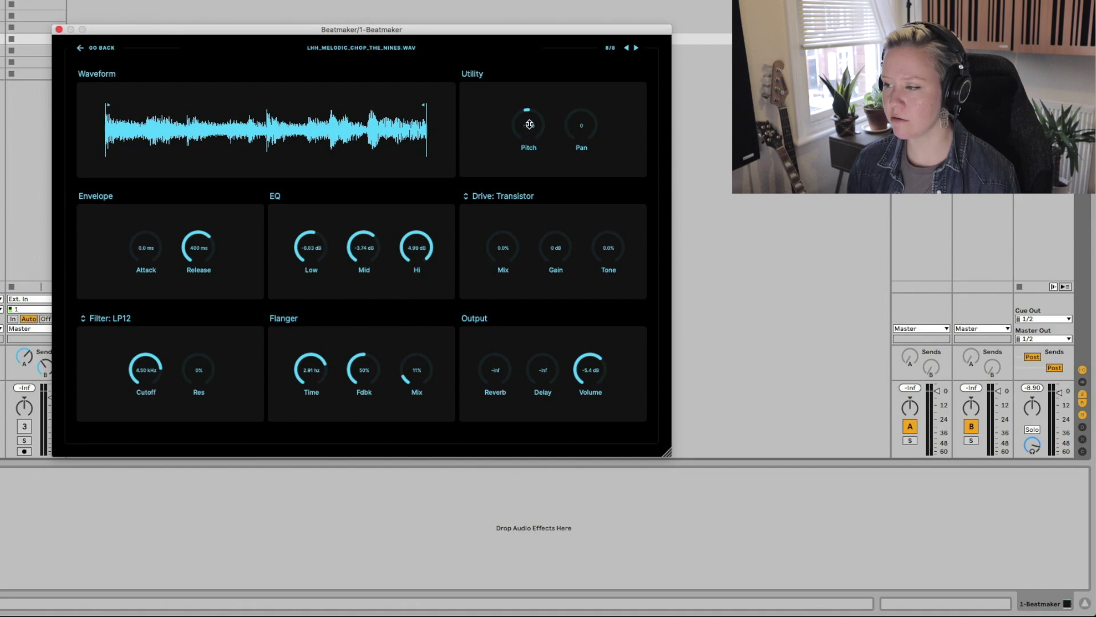
pyautogui.moveTo(529, 124); pyautogui.dragTo(533, 122)
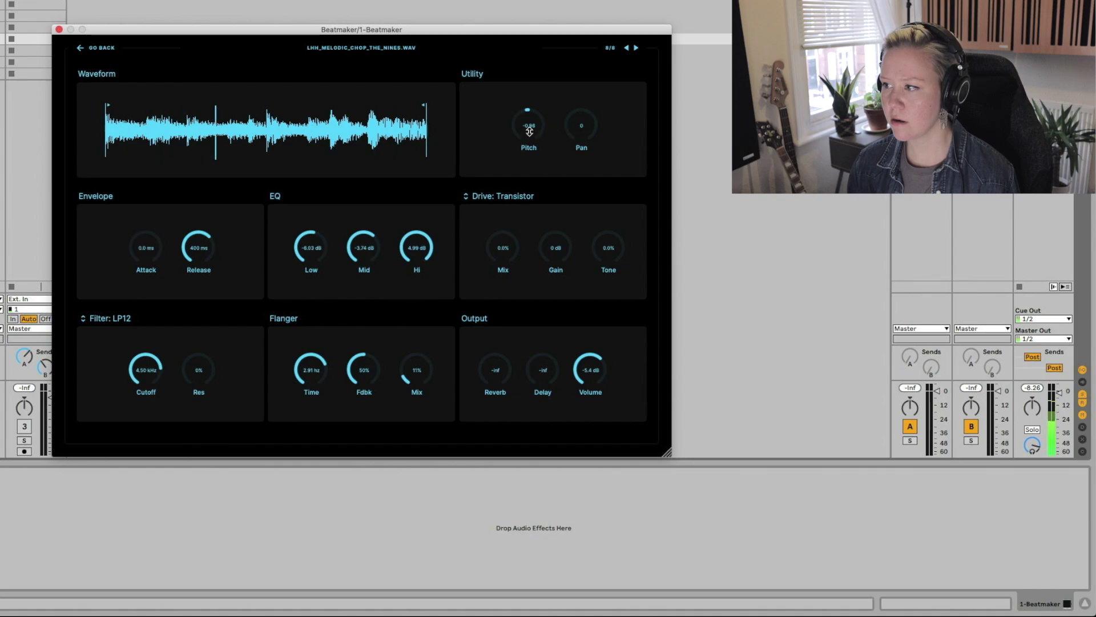
pyautogui.moveTo(530, 130); pyautogui.dragTo(529, 133)
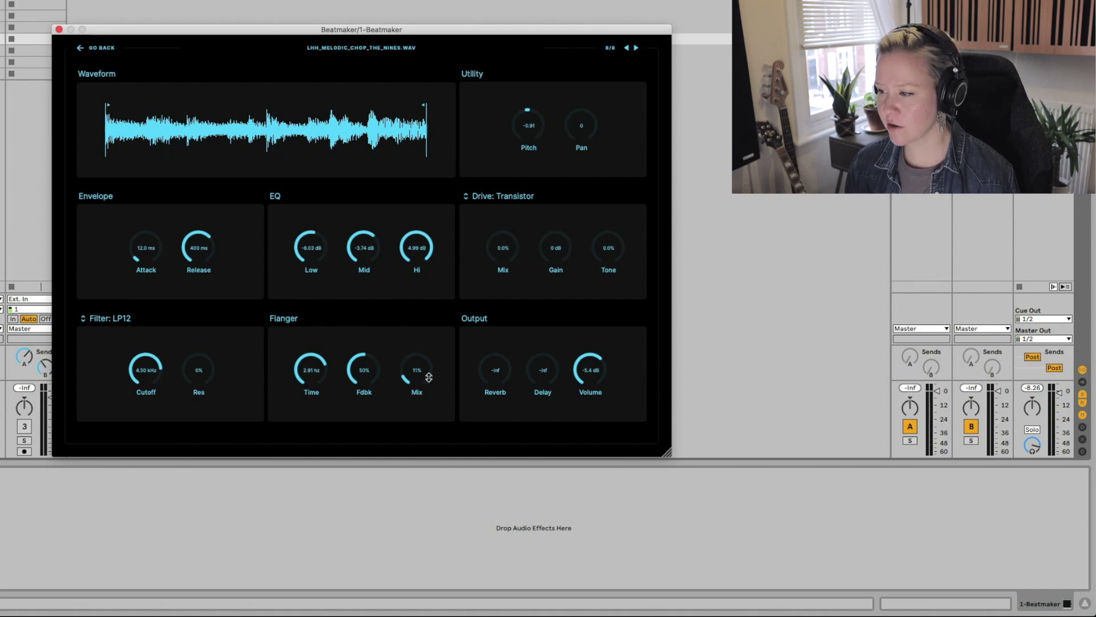
pyautogui.moveTo(408, 368); pyautogui.dragTo(413, 325)
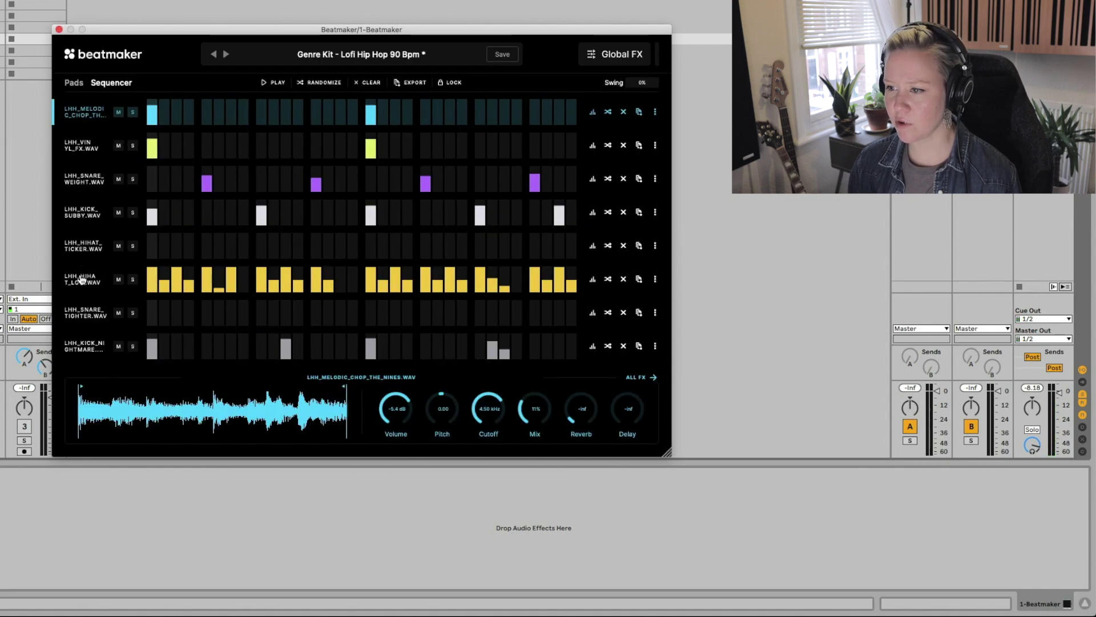
# Step: Lower the volume of the LHH_HIHAT_LOFI sound while the beat plays
pyautogui.click(81, 279)
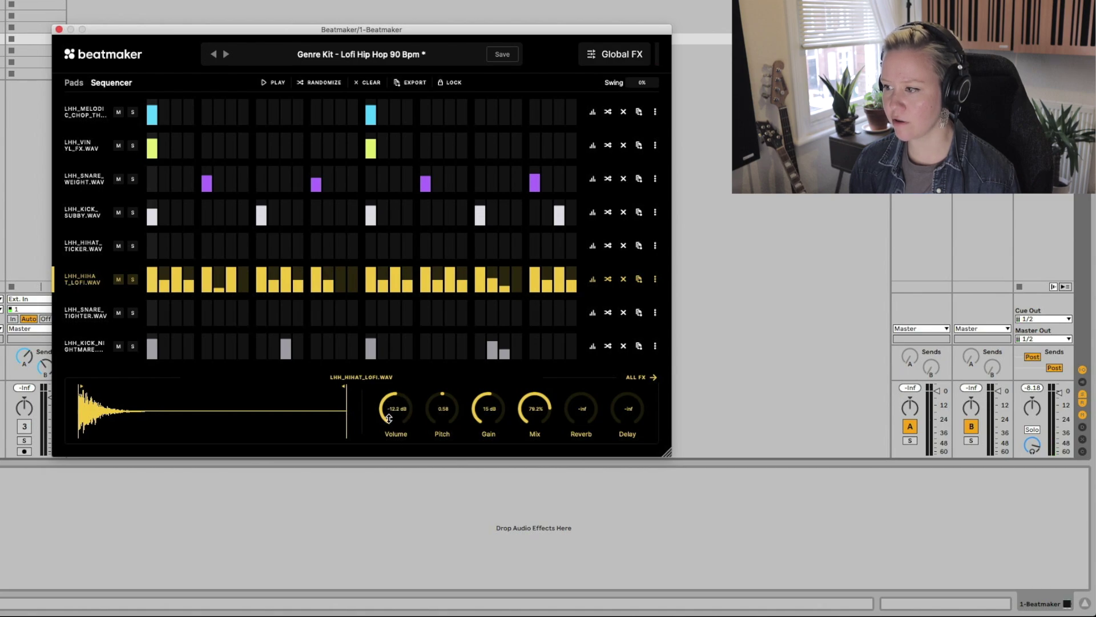
pyautogui.press('space')
pyautogui.moveTo(388, 410); pyautogui.dragTo(389, 419)
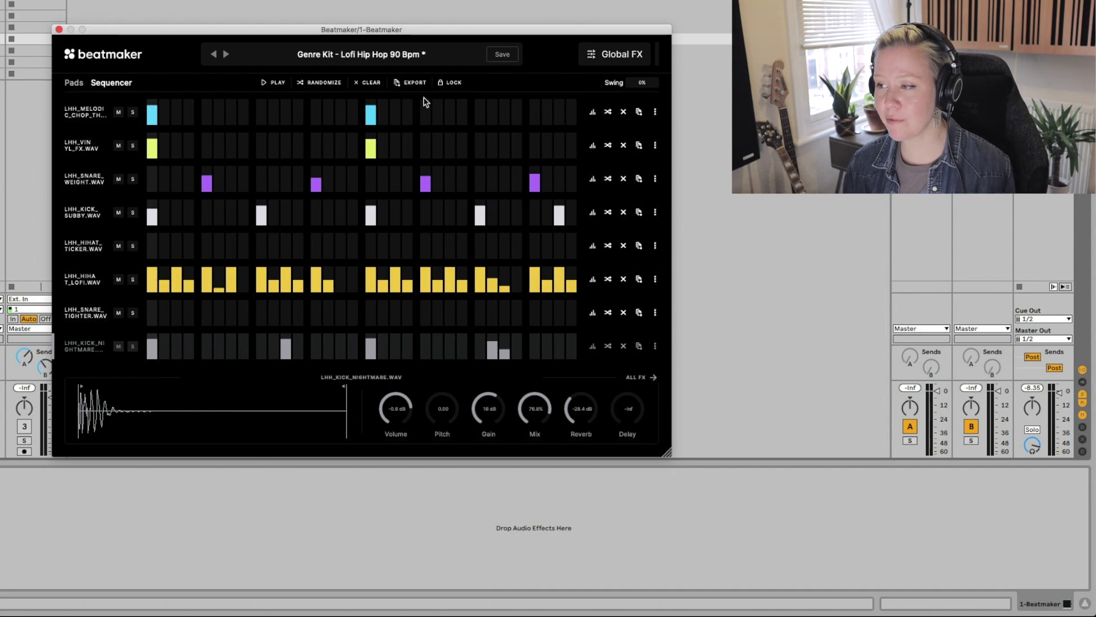
# Step: Export the sequencer's MIDI pattern into a clip slot on the Beatmaker track and close the plug-in window
pyautogui.click(414, 85)
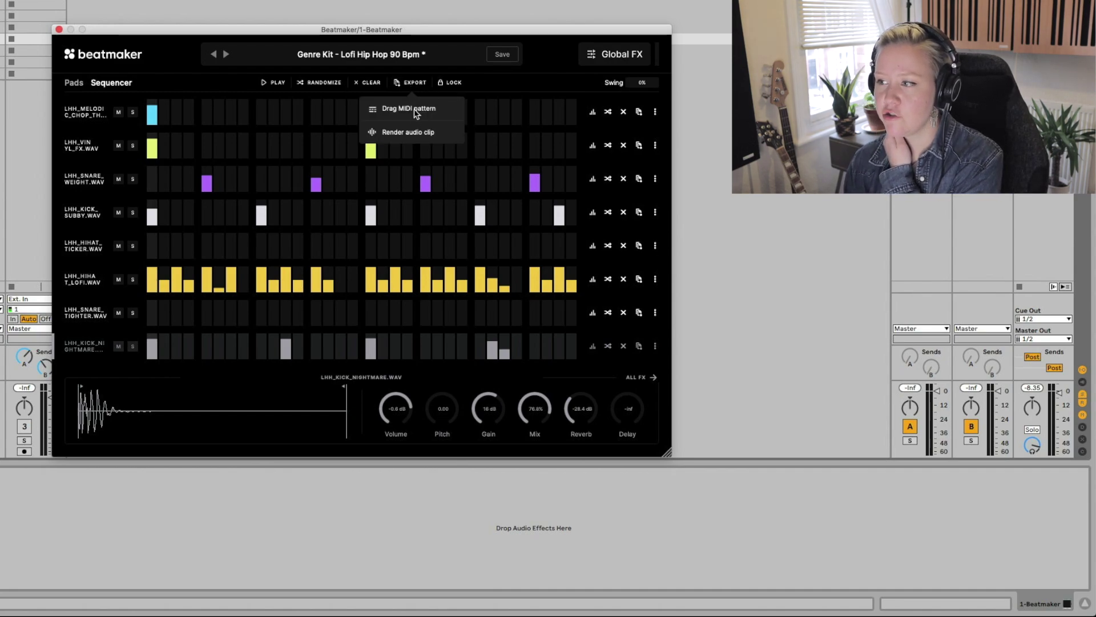
pyautogui.moveTo(414, 113); pyautogui.dragTo(42, 65)
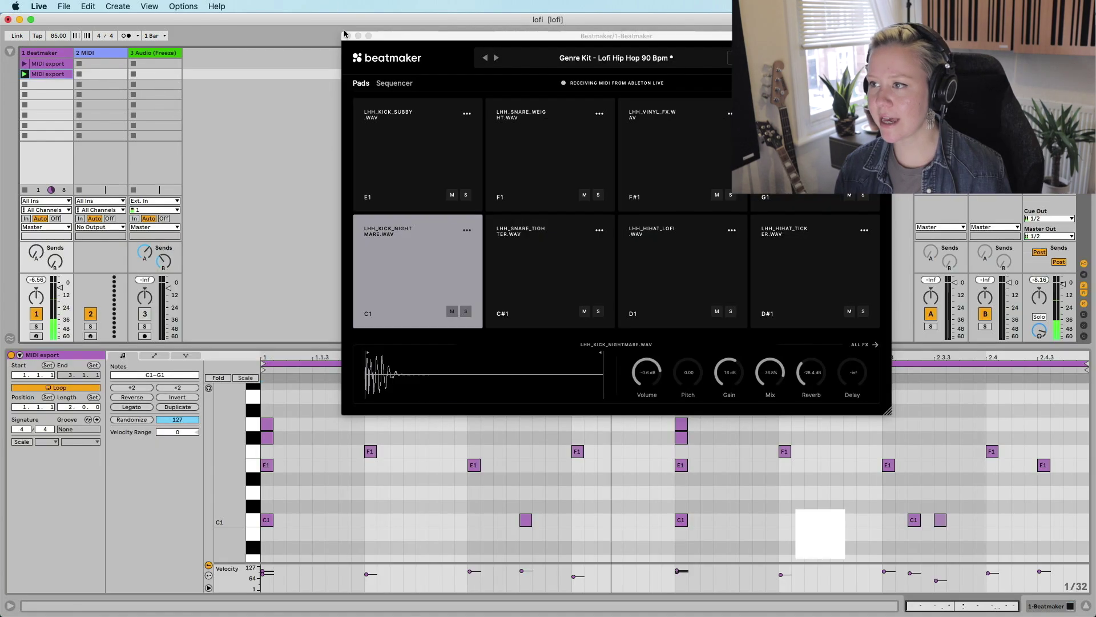
pyautogui.click(346, 36)
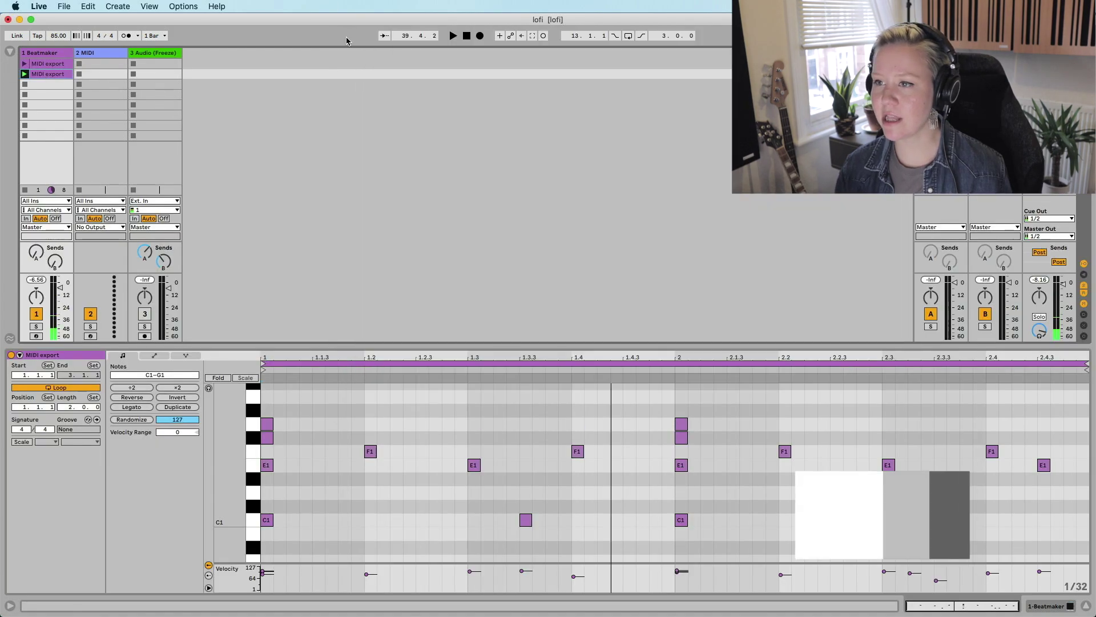
# Step: Load the Splice Astra synth onto the 2 MIDI track
pyautogui.click(92, 53)
pyautogui.click(10, 52)
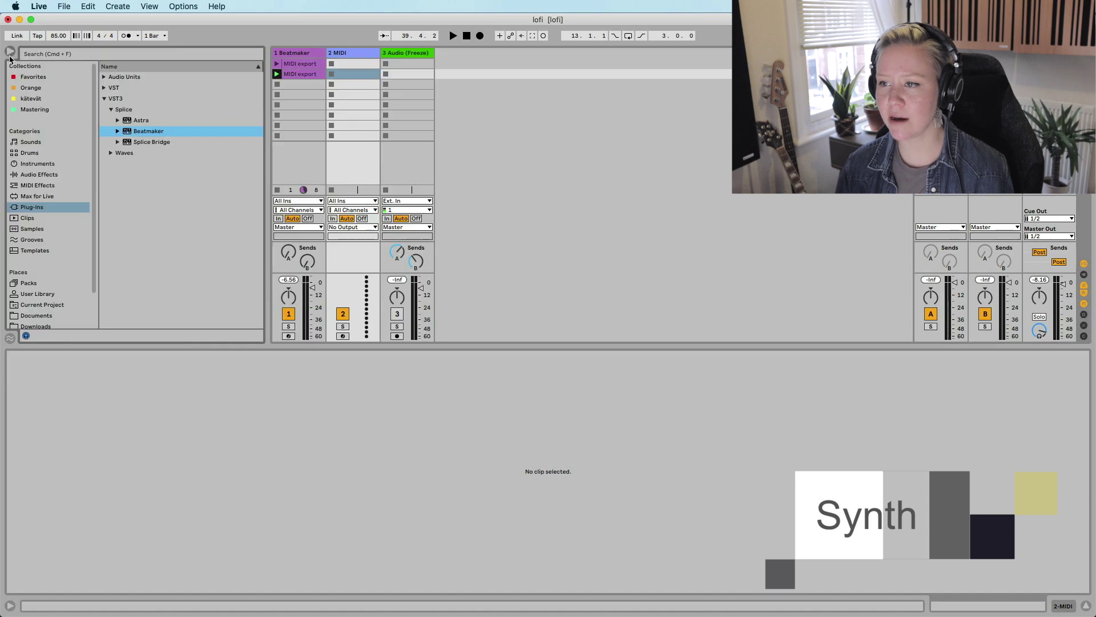
pyautogui.moveTo(138, 122); pyautogui.dragTo(363, 114)
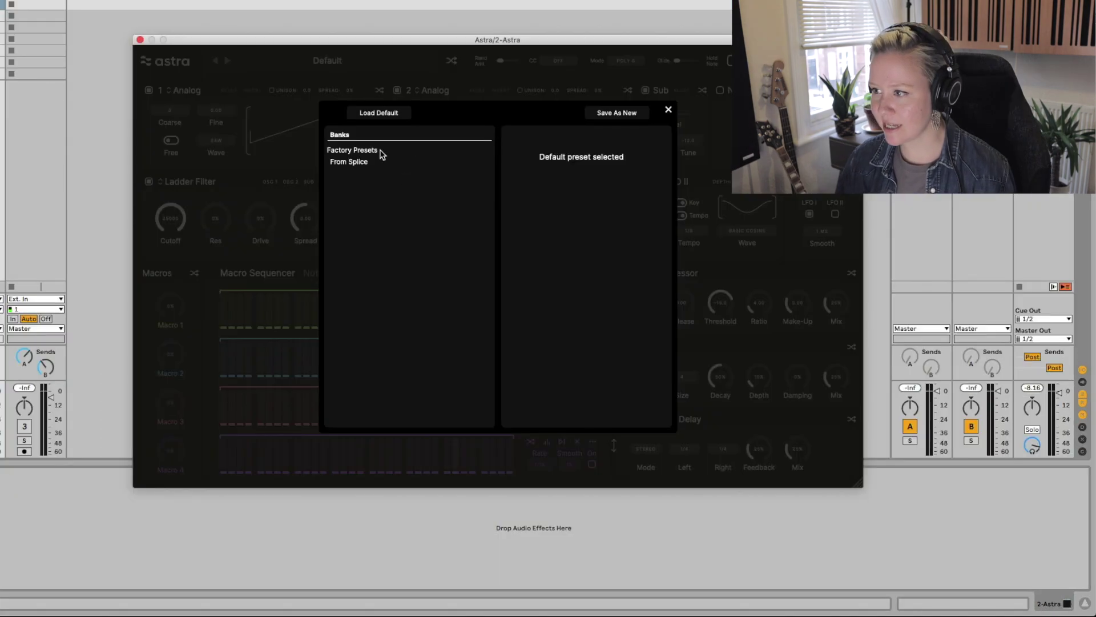
# Step: Load the Keys - Ding Dong preset from Astra's Factory Presets bank
pyautogui.click(378, 153)
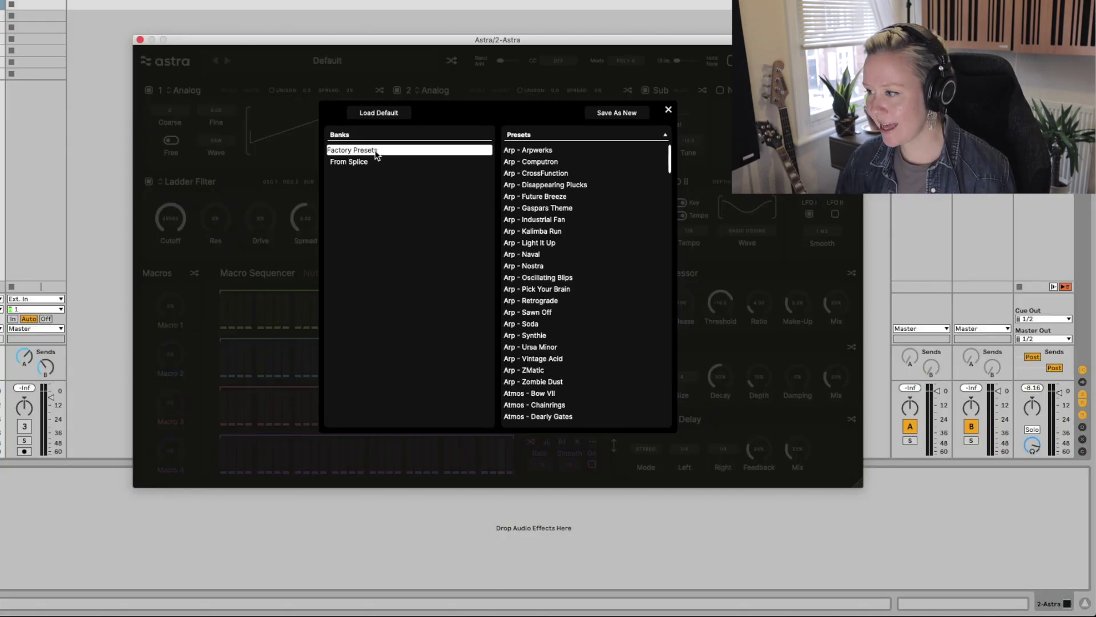
pyautogui.scroll(-15, 597, 364)
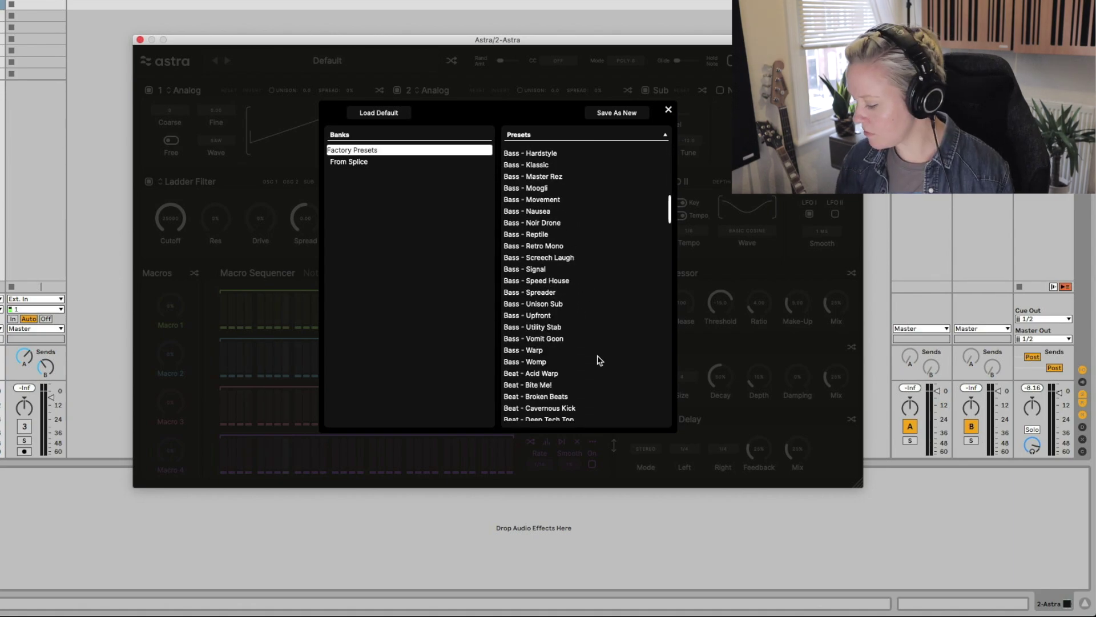
pyautogui.scroll(-10, 598, 326)
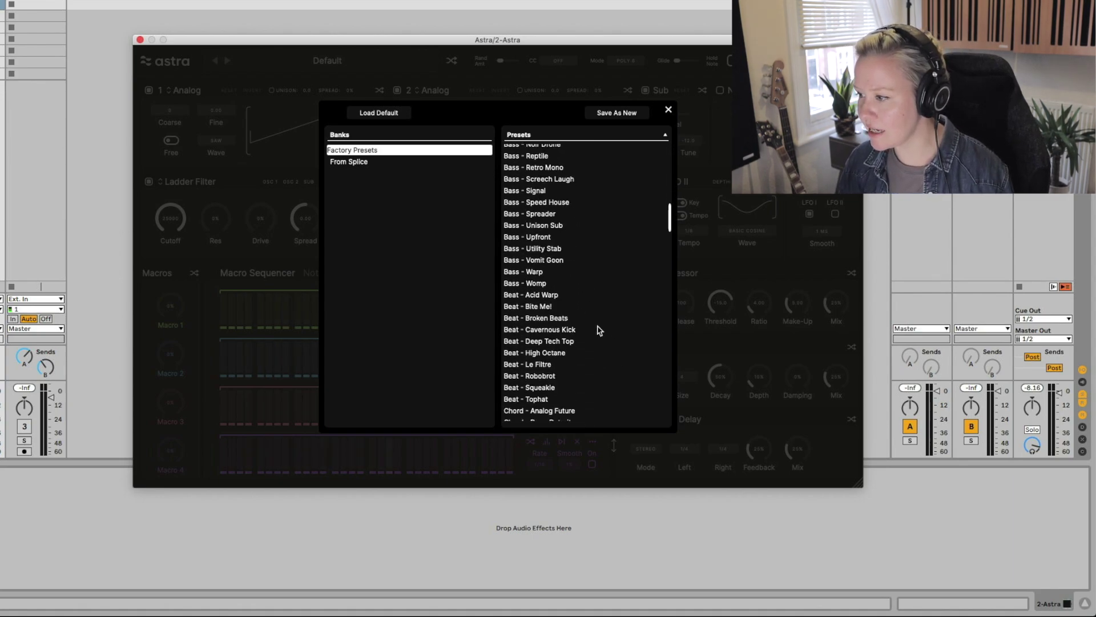
pyautogui.scroll(-5, 598, 330)
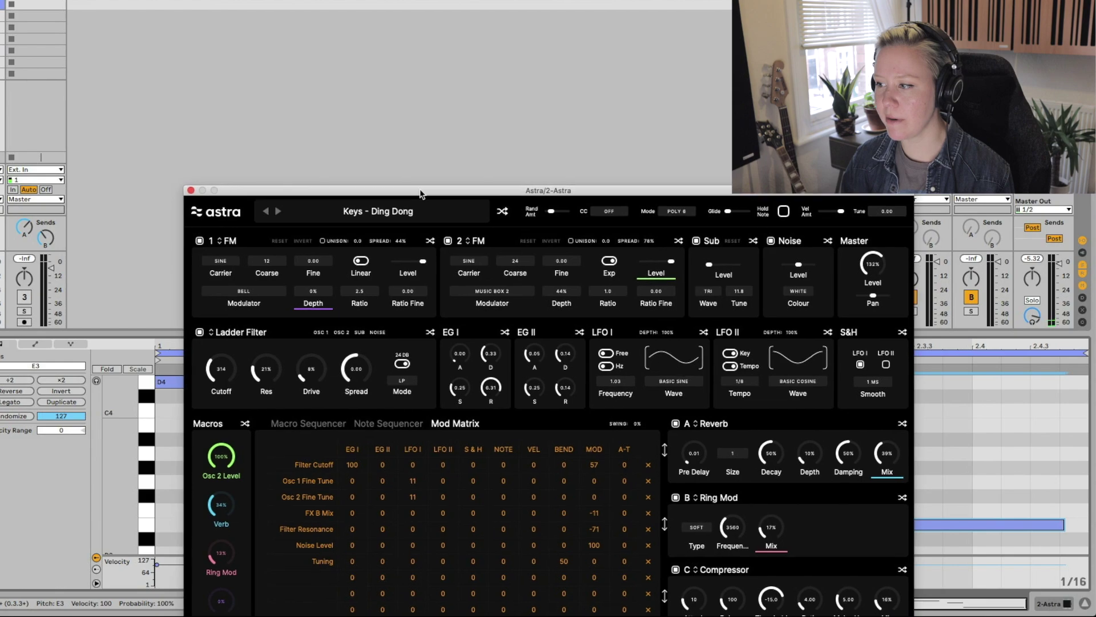
# Step: Turn on Astra's Note Sequencer and set its rate to 3/8
pyautogui.moveTo(420, 194); pyautogui.dragTo(337, 50)
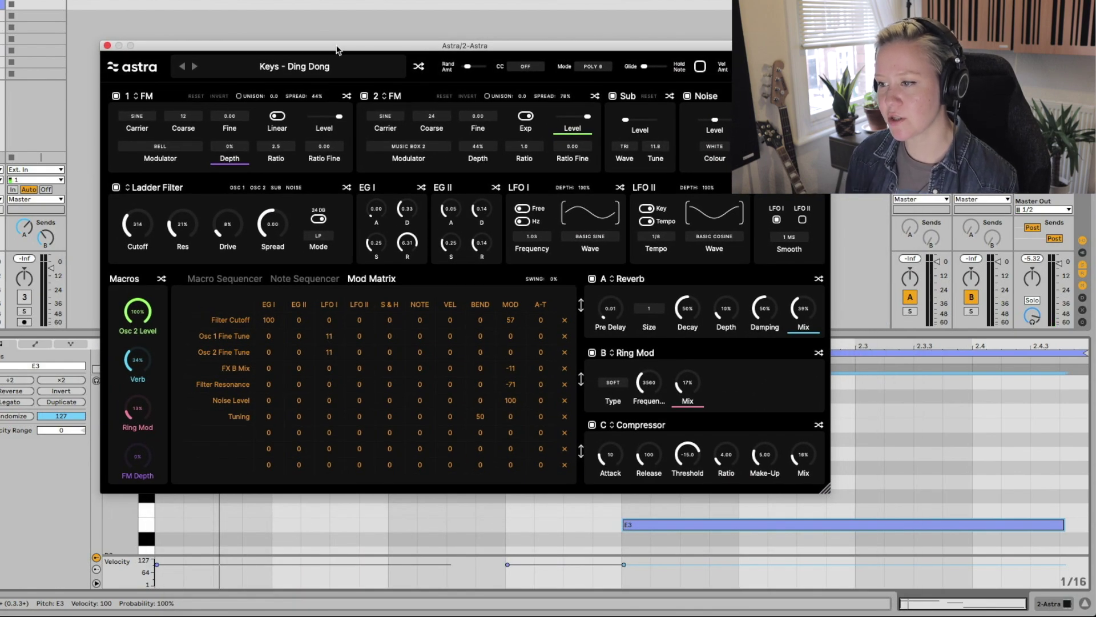
pyautogui.click(301, 279)
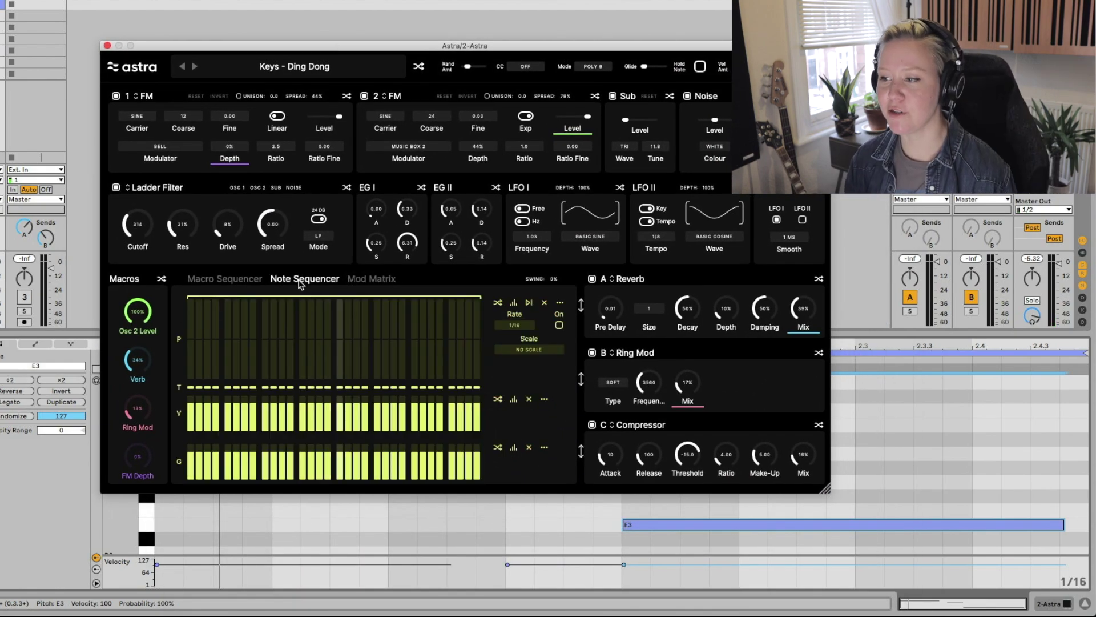
pyautogui.click(560, 325)
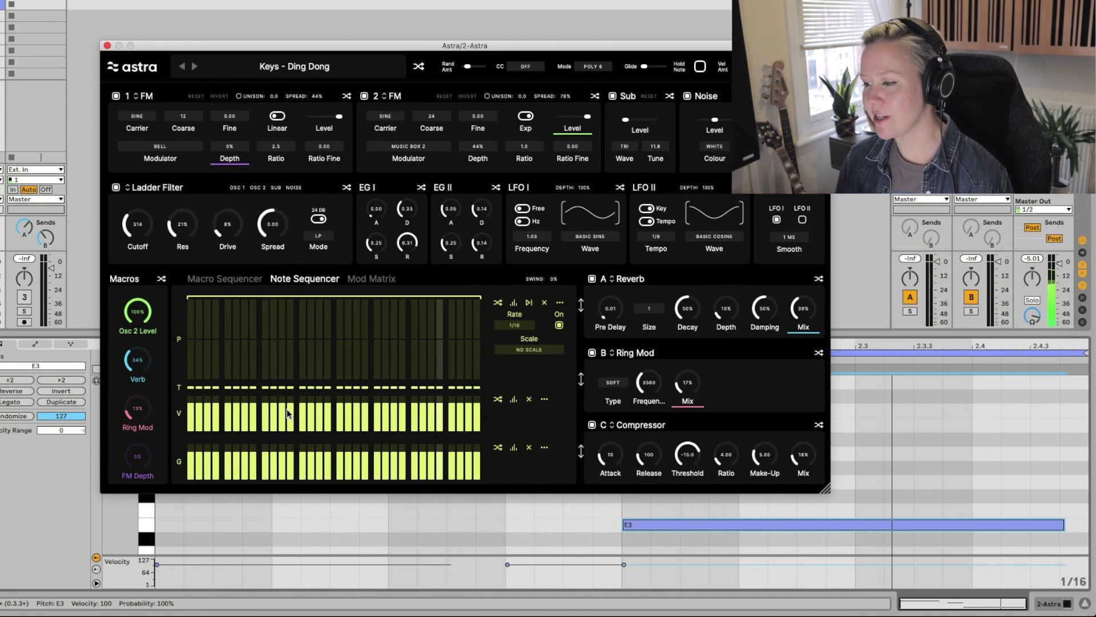
pyautogui.click(515, 325)
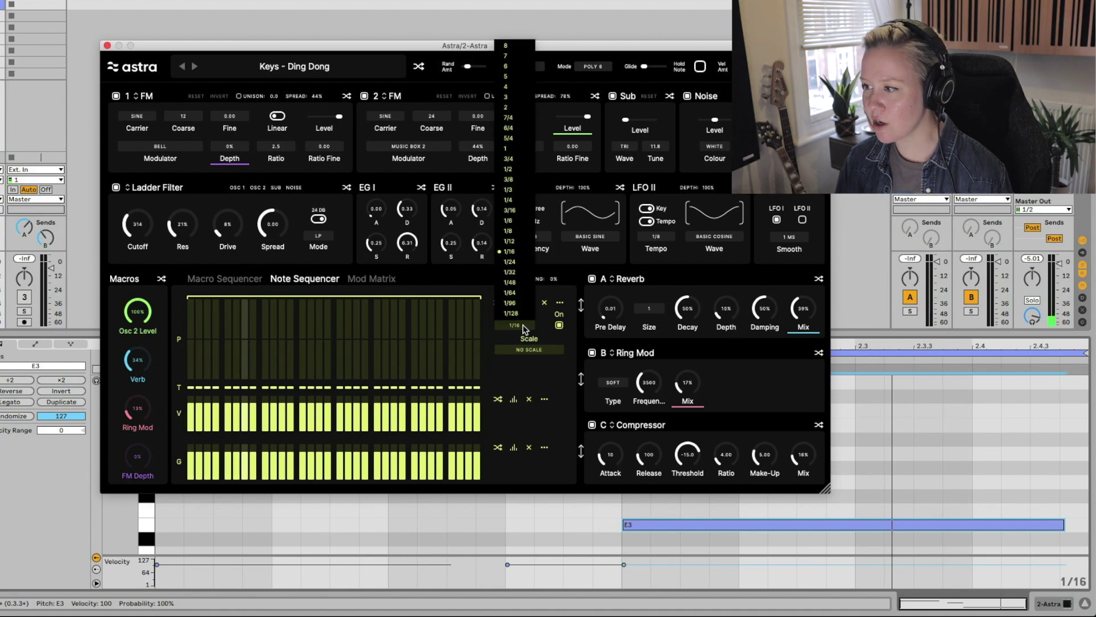
pyautogui.click(522, 185)
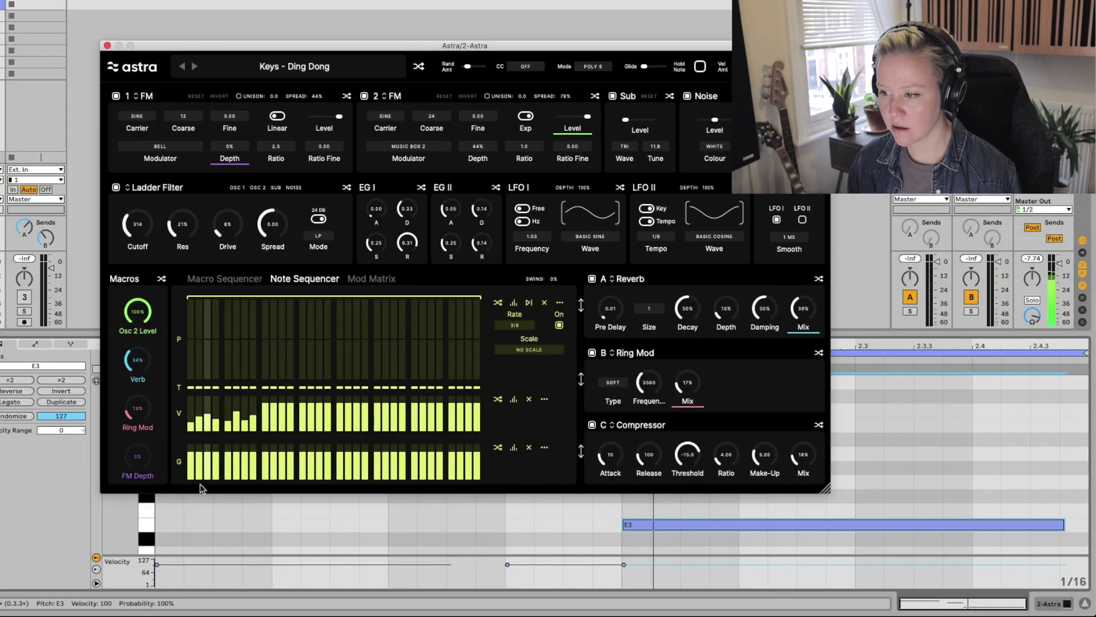
# Step: Drop gate steps 2, 4 and 6 to zero, reduce gate step 7, and shorten the note sequence to its first eight steps
pyautogui.click(200, 461)
pyautogui.moveTo(201, 466)
pyautogui.mouseDown()
pyautogui.moveTo(201, 485)
pyautogui.moveTo(218, 482)
pyautogui.mouseUp()
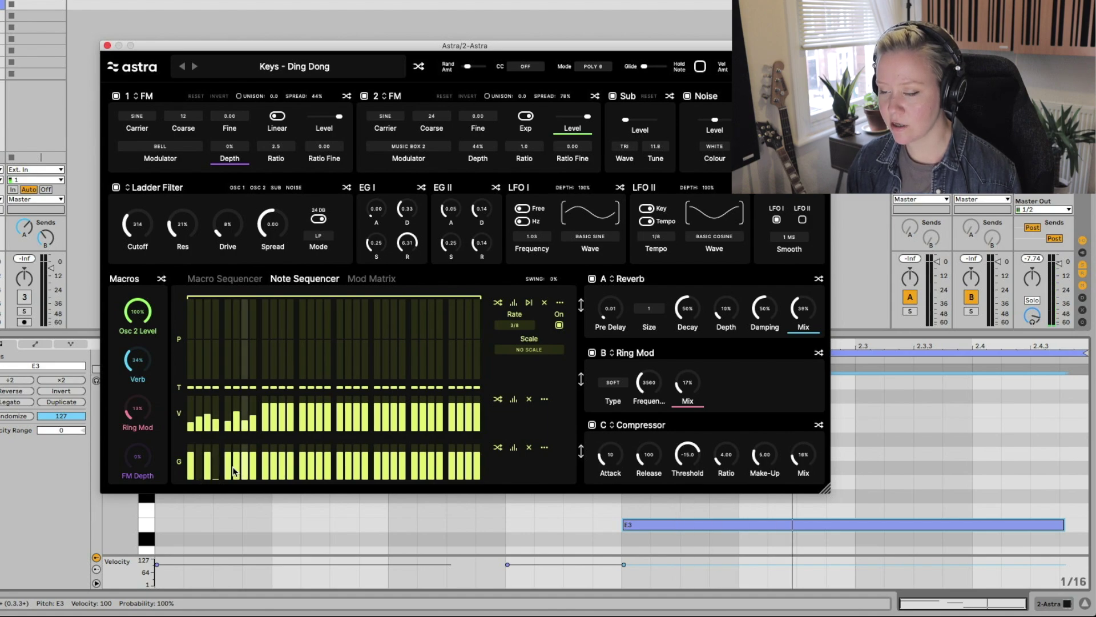
pyautogui.click(217, 479)
pyautogui.click(235, 478)
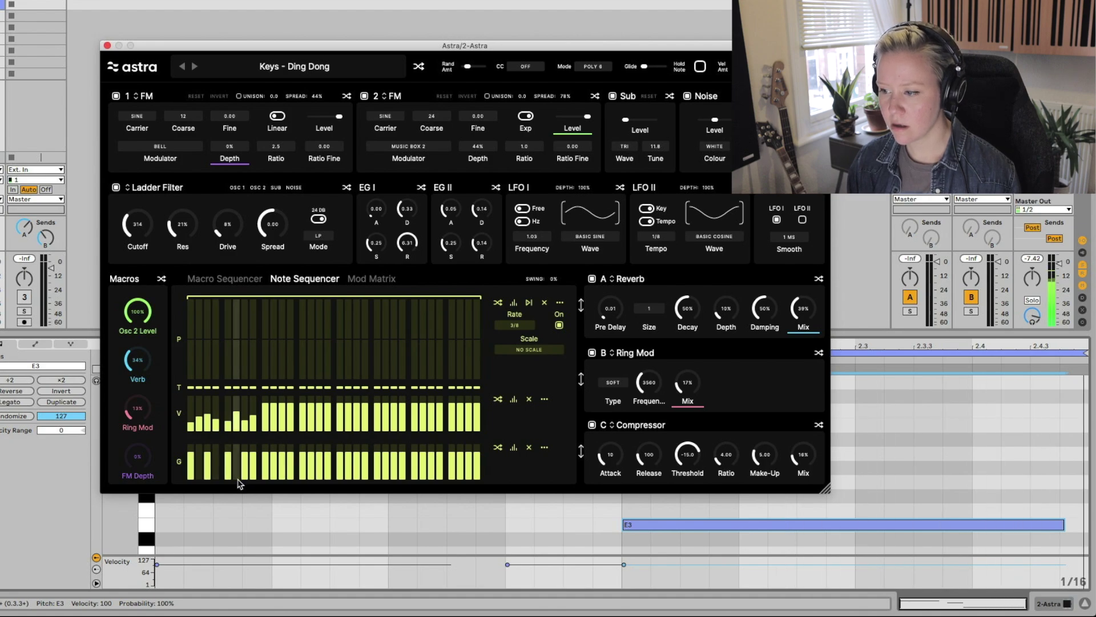
pyautogui.click(245, 471)
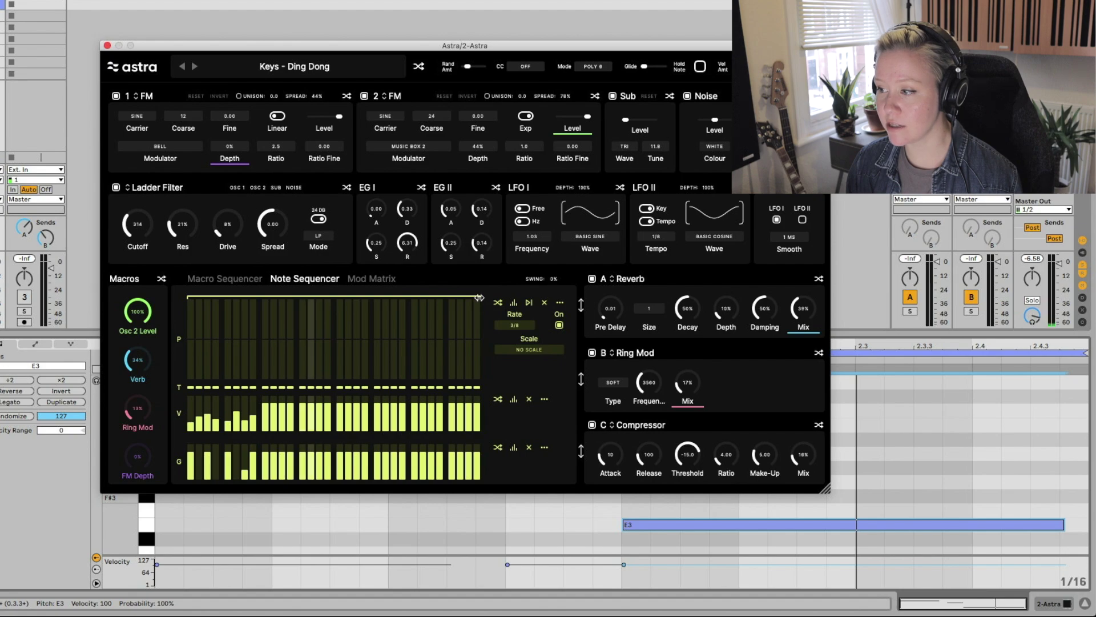
pyautogui.moveTo(481, 297); pyautogui.dragTo(252, 304)
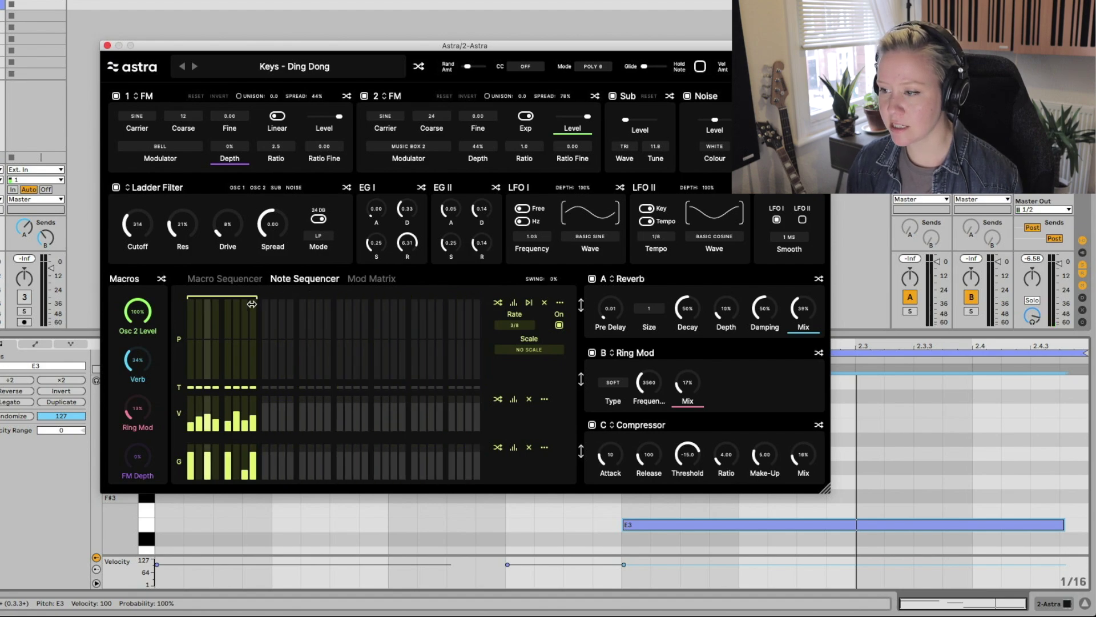
# Step: Add Filter Spread as a target in the Mod Matrix and raise the LFO I frequency
pyautogui.click(377, 285)
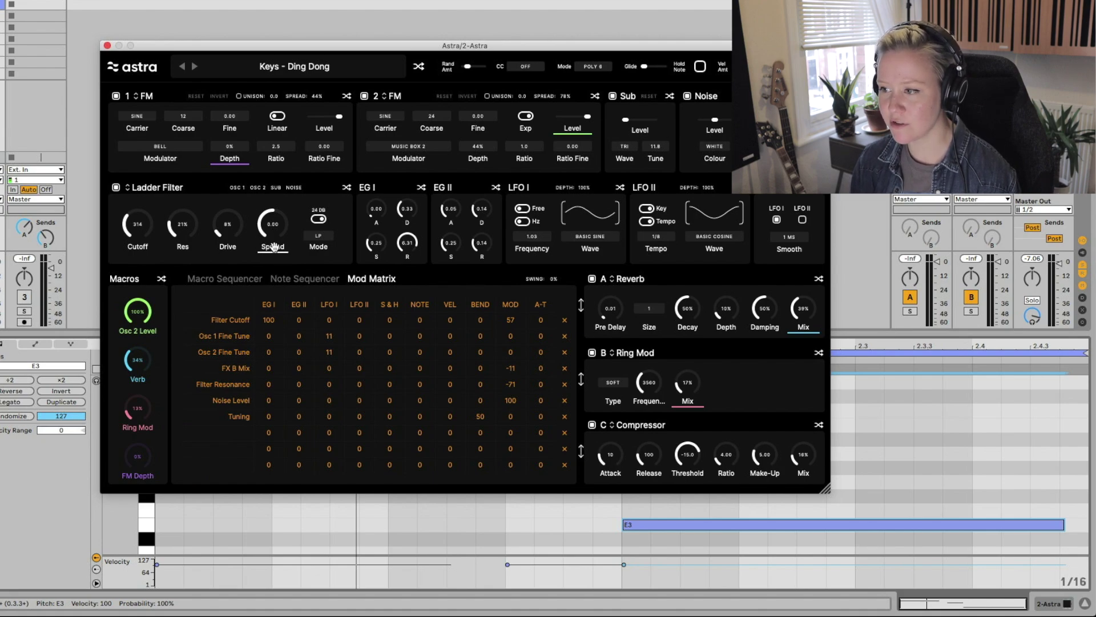
pyautogui.moveTo(273, 246); pyautogui.dragTo(226, 444)
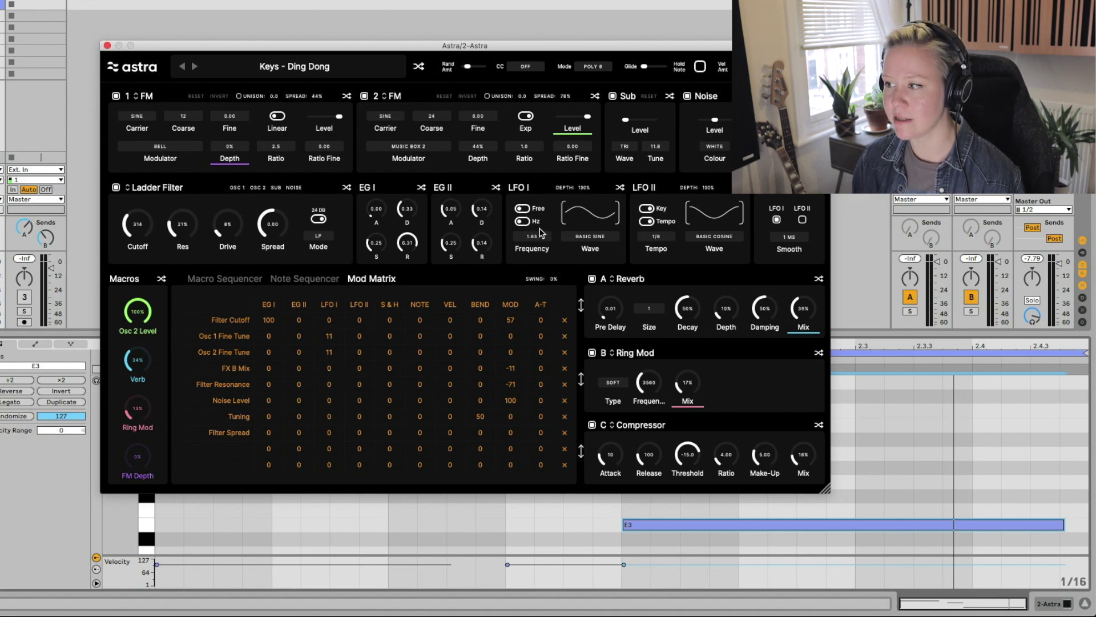
pyautogui.moveTo(540, 251); pyautogui.dragTo(544, 209)
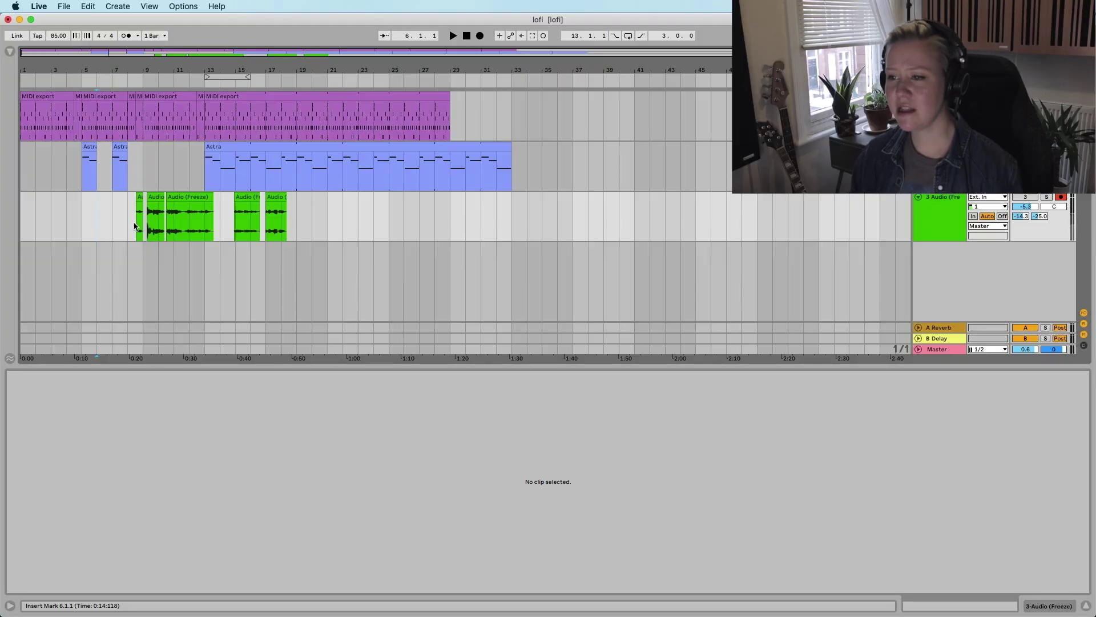
# Step: Inspect the Audio (Freeze) clip on the third track and play back the lofi arrangement from about bar 11
pyautogui.click(135, 227)
pyautogui.click(197, 226)
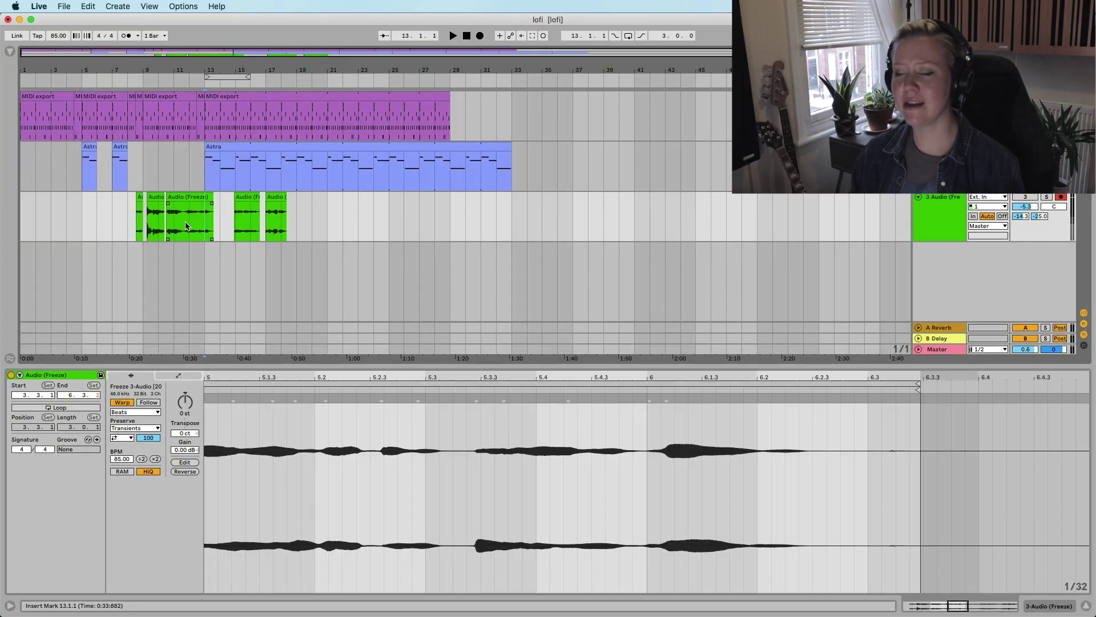
pyautogui.click(178, 179)
pyautogui.press('space')
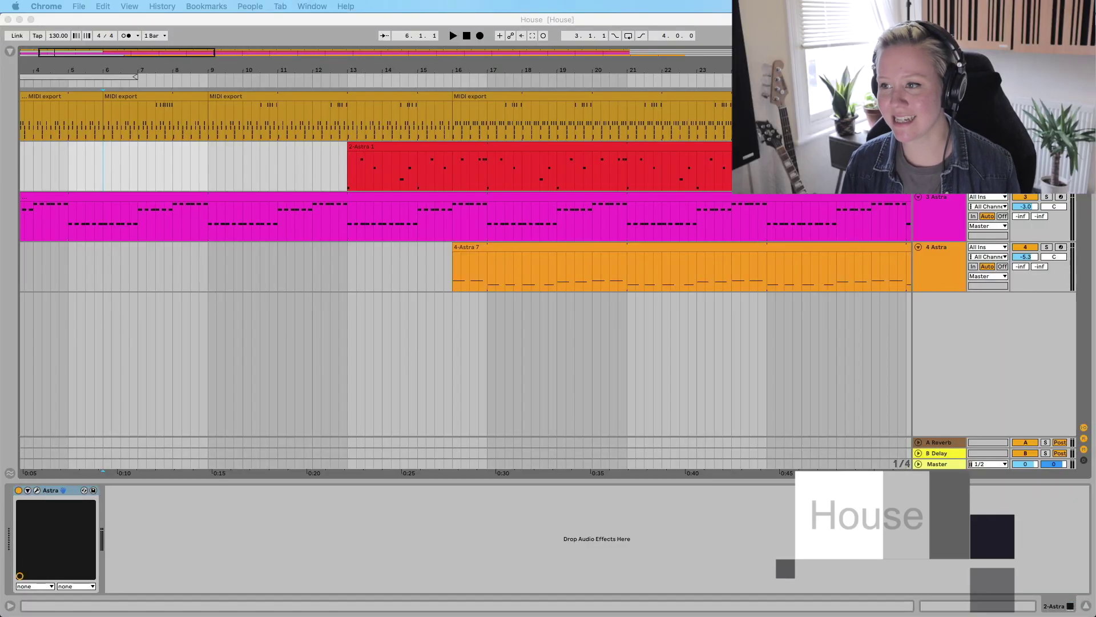
# Step: Play back the House arrangement from position 9.2.1
pyautogui.click(204, 262)
pyautogui.click(215, 260)
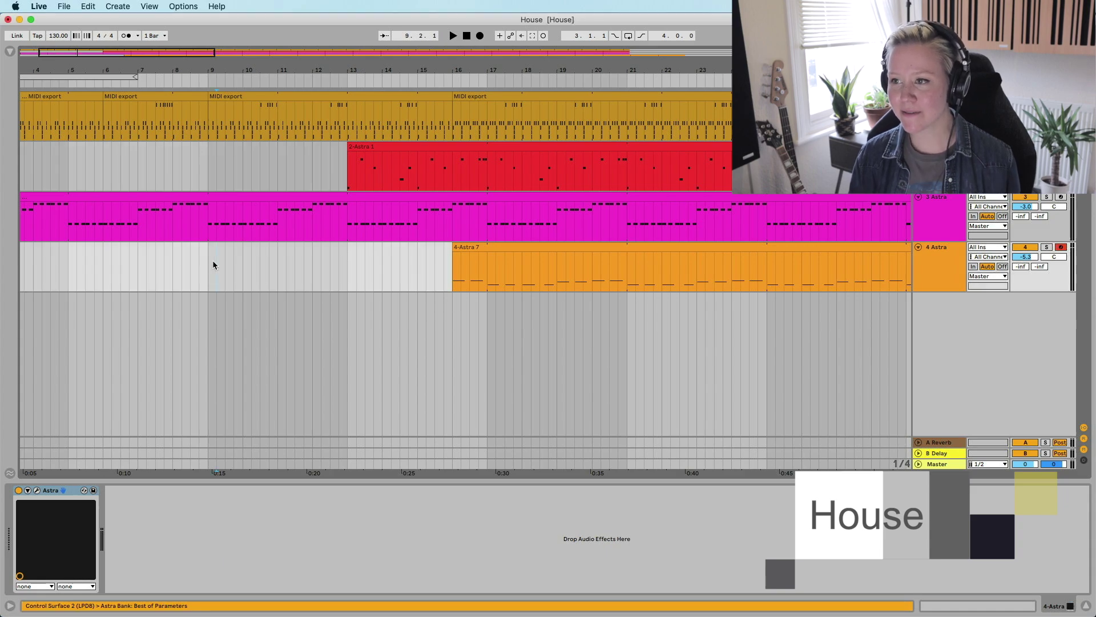
pyautogui.press('space')
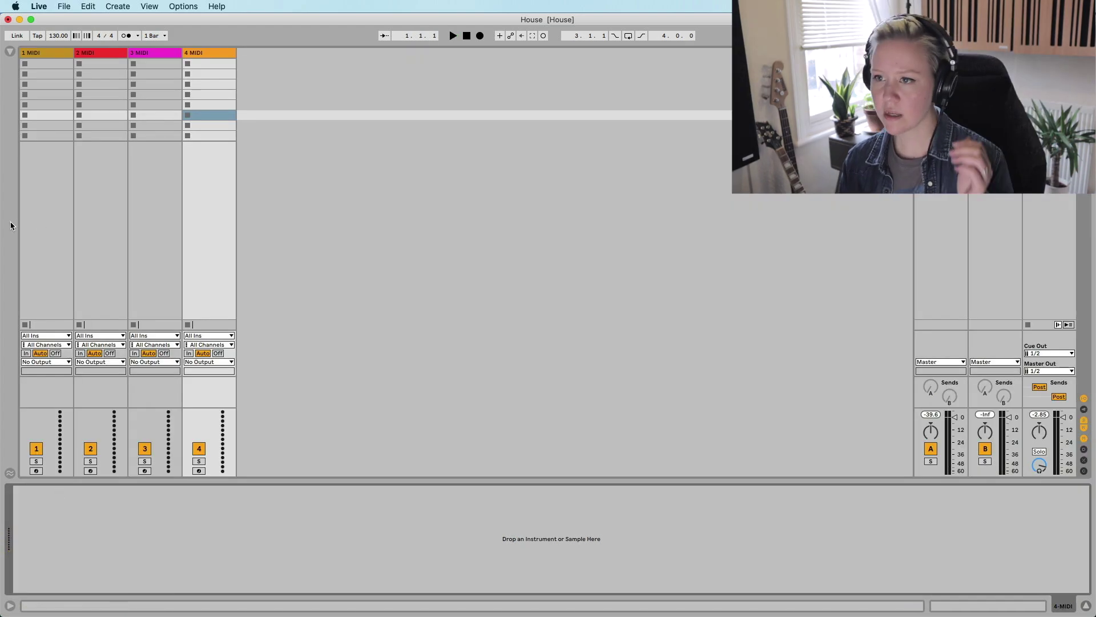
# Step: Load Beatmaker onto the first MIDI track and choose the factory preset Genre Kit - Deep House 124 Bpm
pyautogui.click(51, 57)
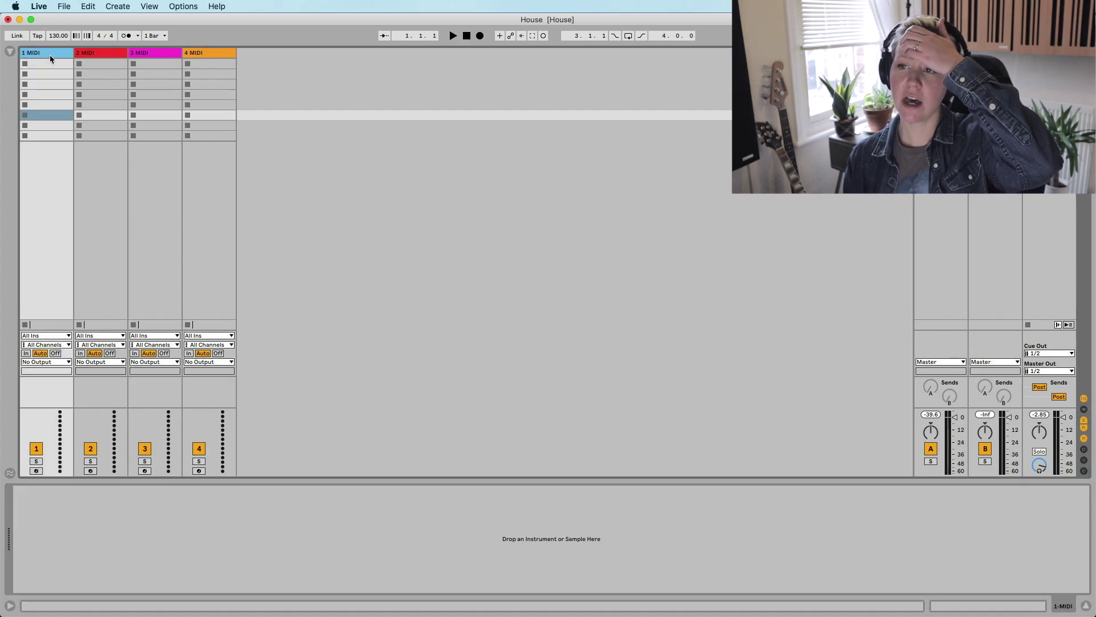
pyautogui.click(11, 52)
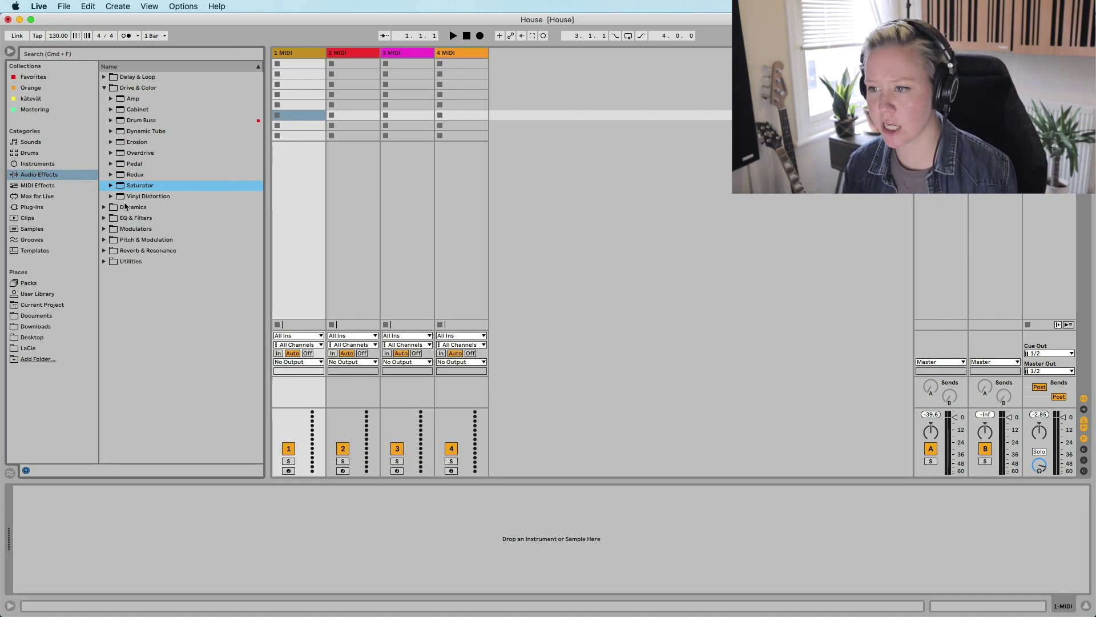
pyautogui.click(40, 186)
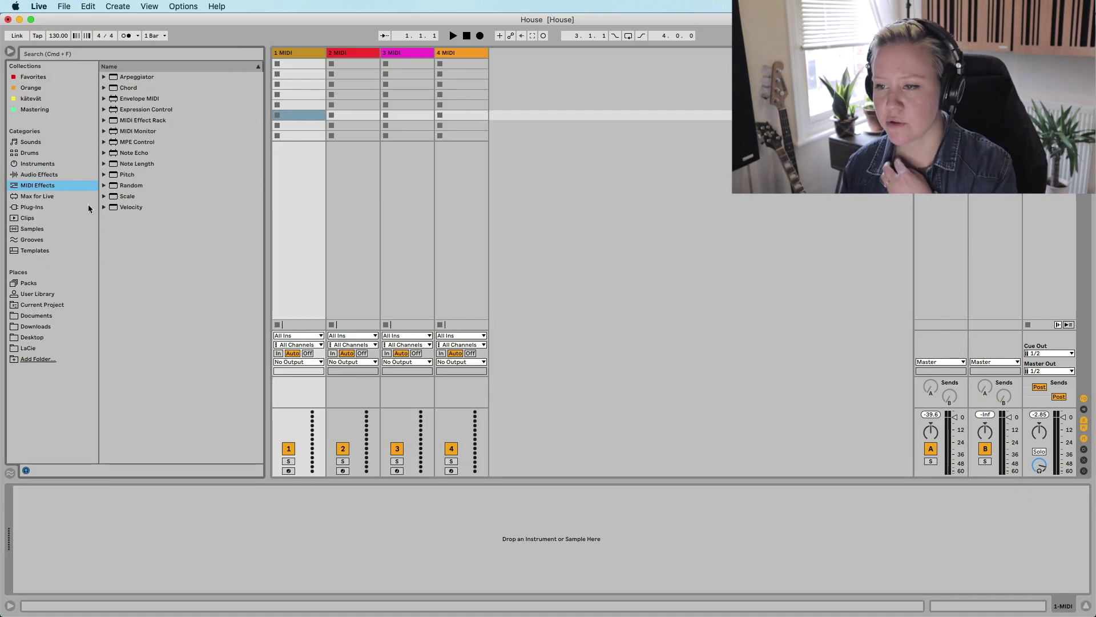
pyautogui.click(48, 197)
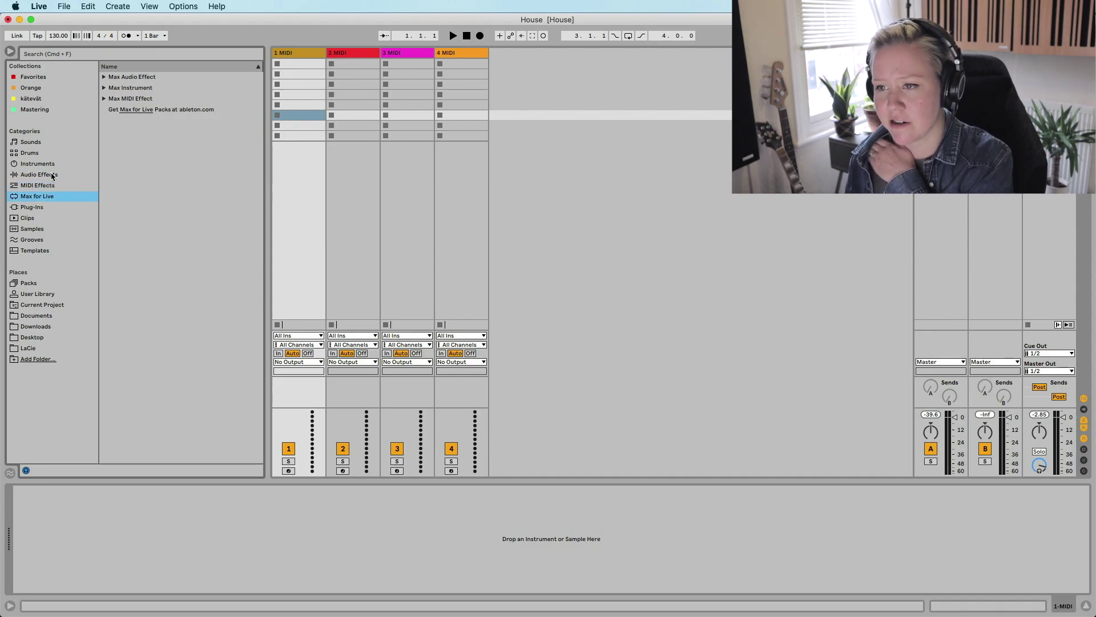
pyautogui.click(40, 208)
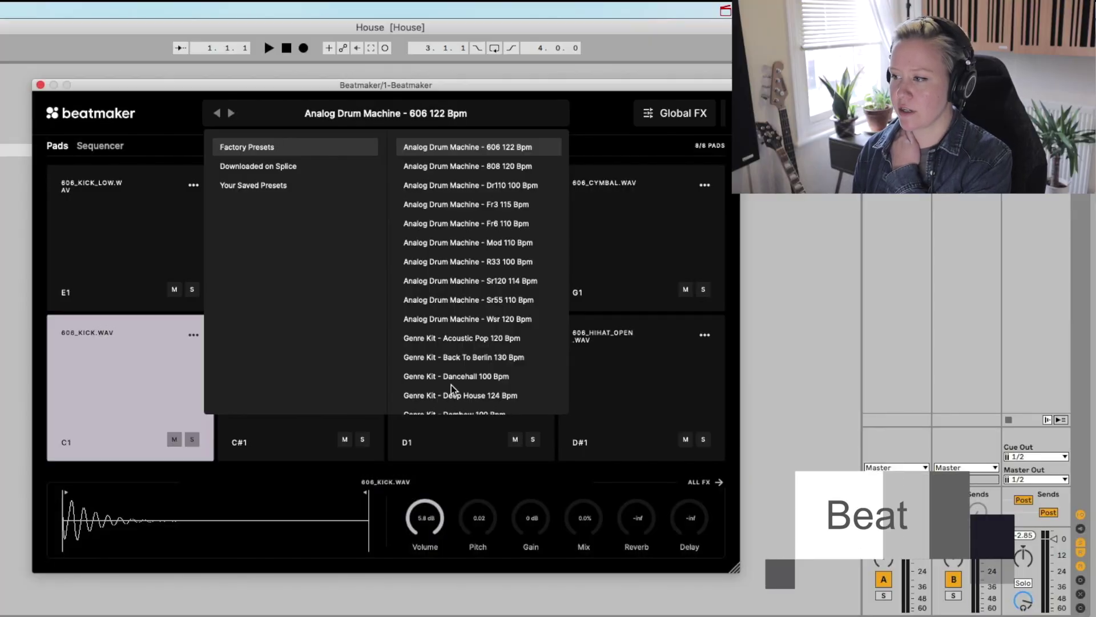
pyautogui.scroll(-2, 487, 369)
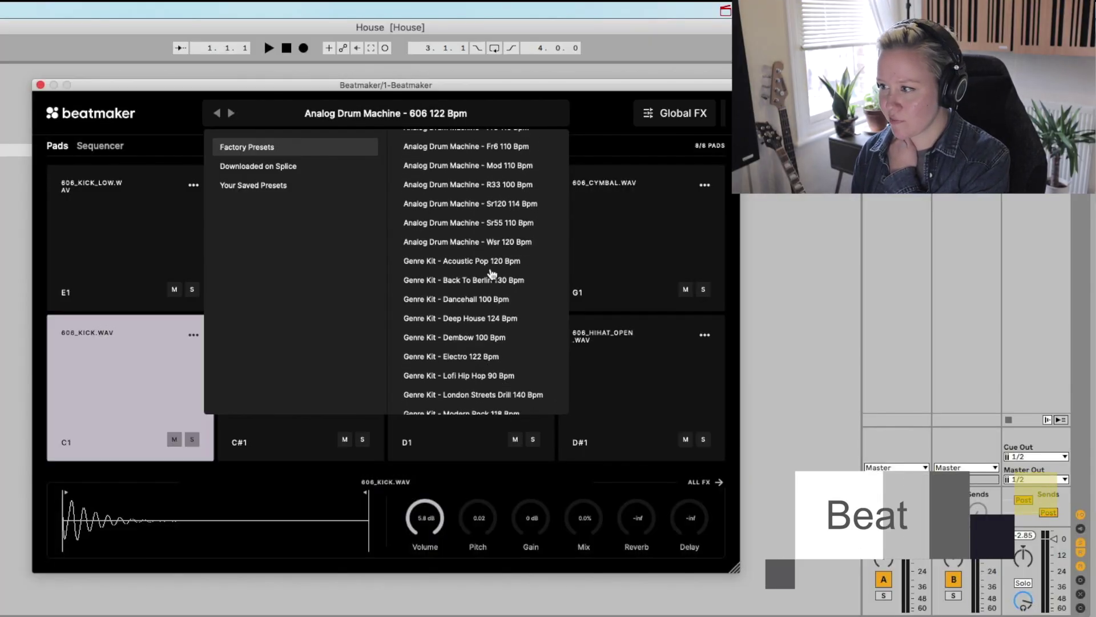
pyautogui.click(479, 319)
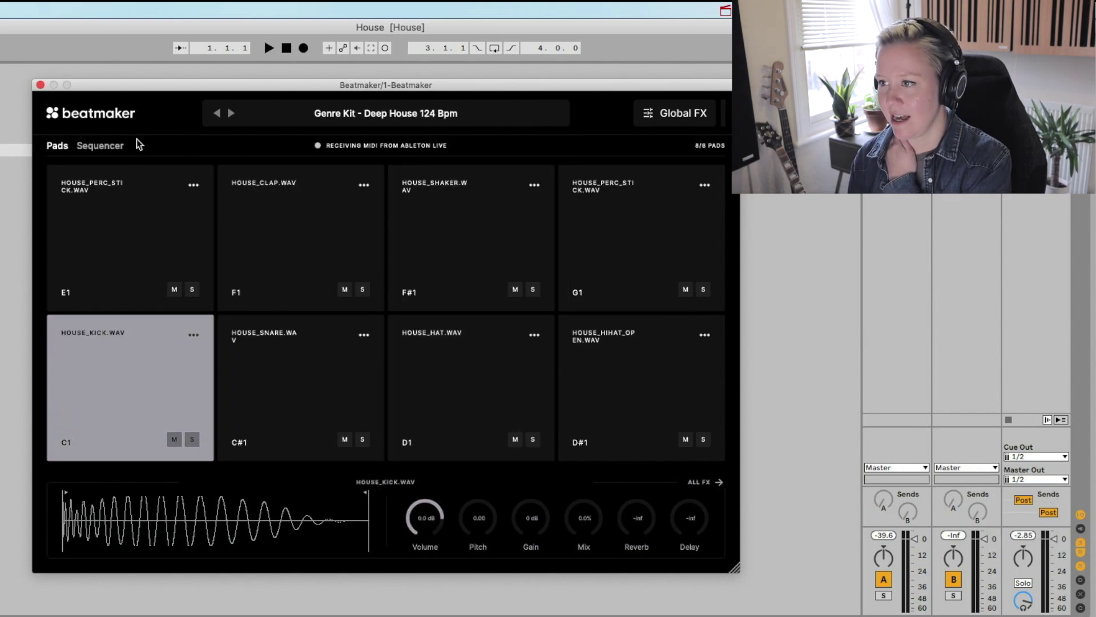
# Step: Fill the House_Kick row of the sequencer with the Kick pattern Four on the floor
pyautogui.click(110, 147)
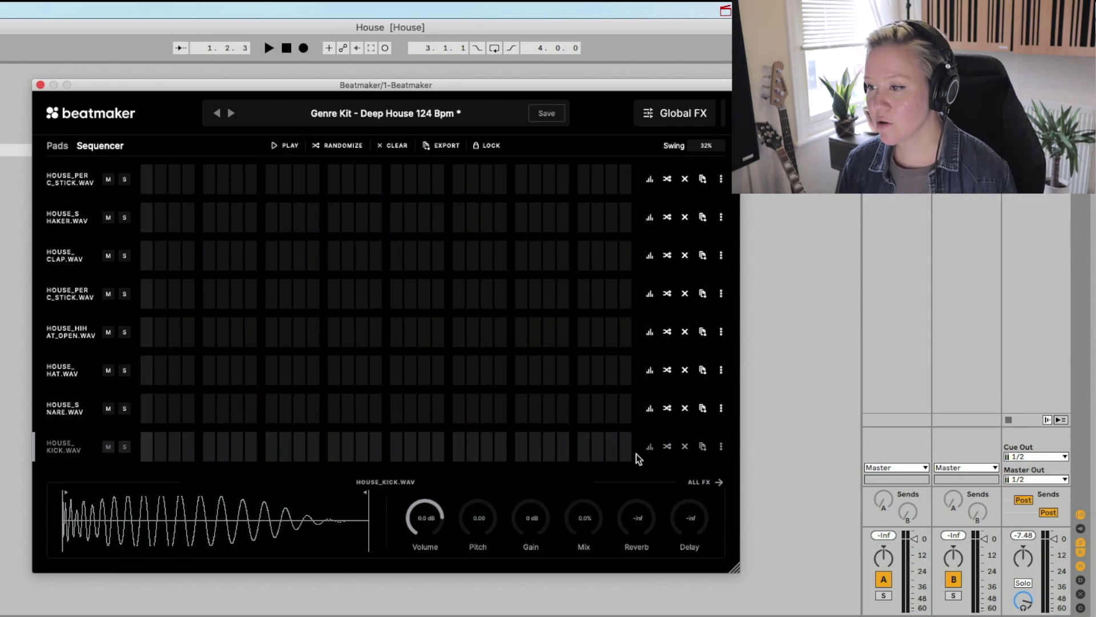
pyautogui.click(651, 447)
pyautogui.moveTo(689, 484)
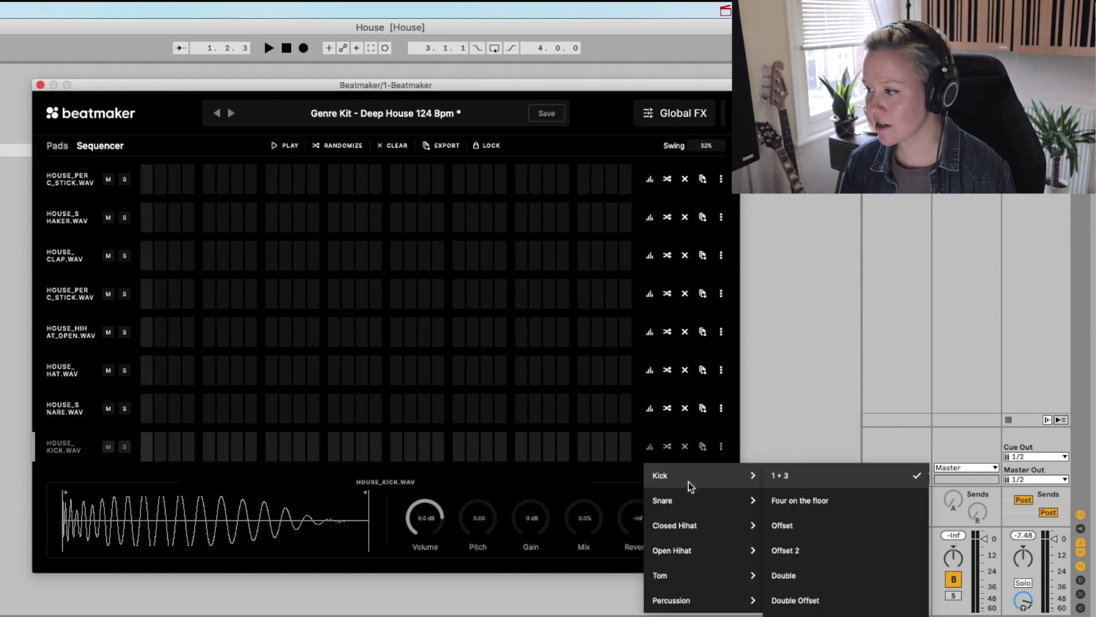
pyautogui.click(813, 505)
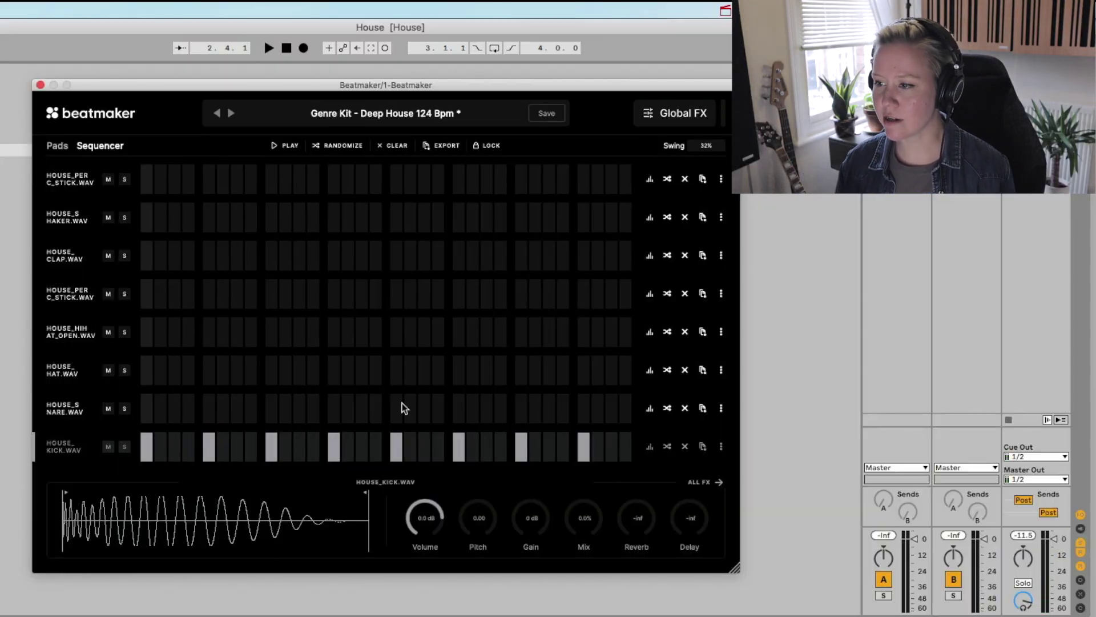
# Step: Fill the House_Snare row with the Snare pattern 2 + 4 and play the beat back
pyautogui.click(66, 406)
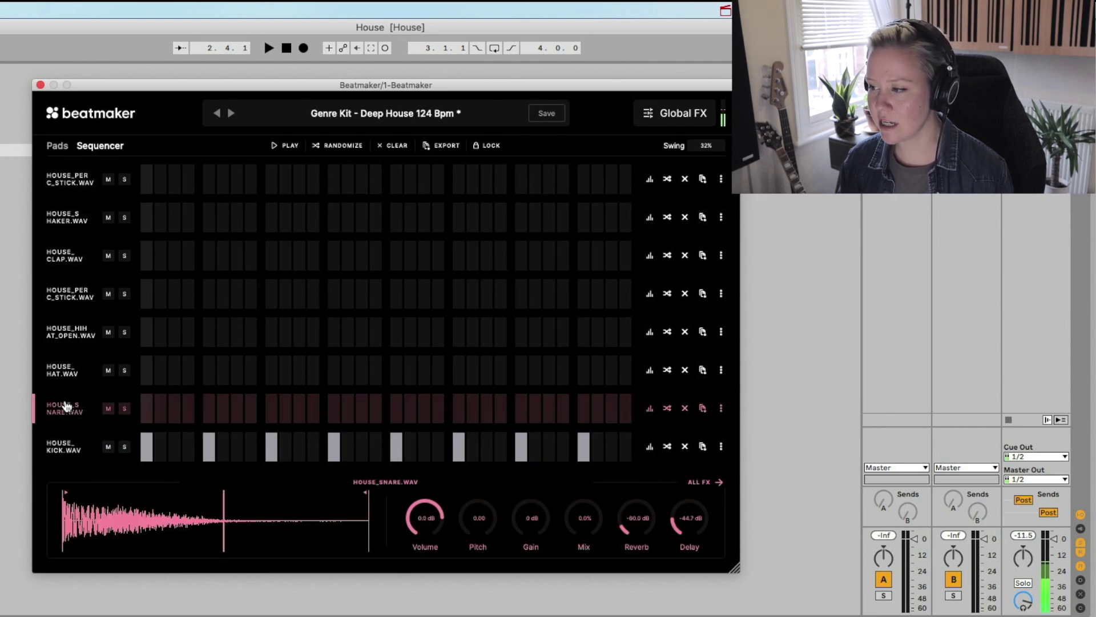
pyautogui.click(650, 408)
pyautogui.moveTo(699, 472)
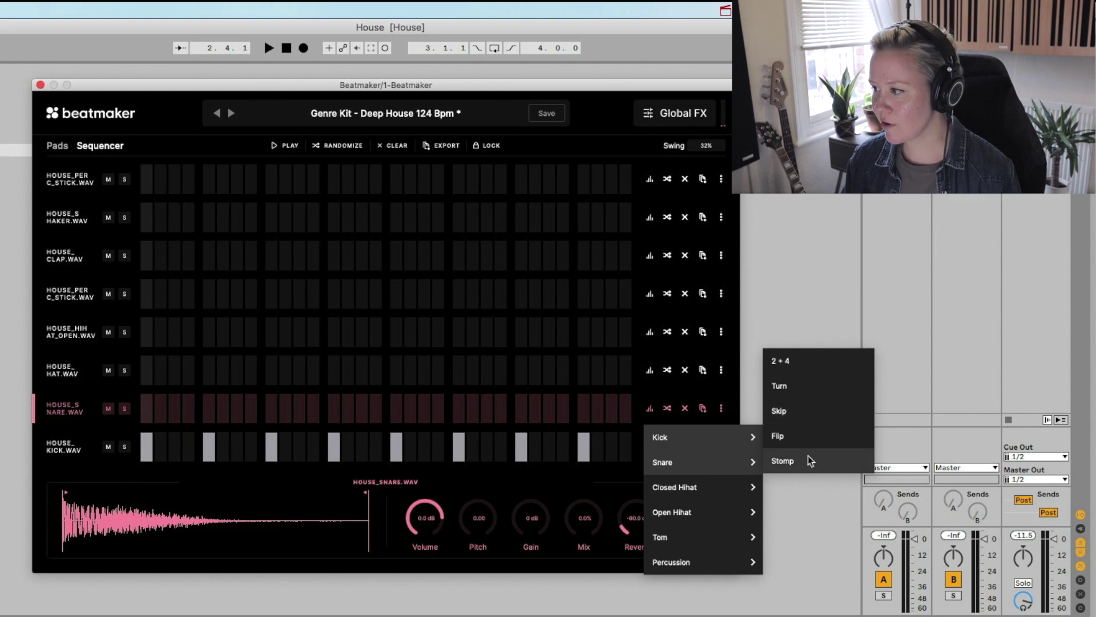
pyautogui.click(810, 369)
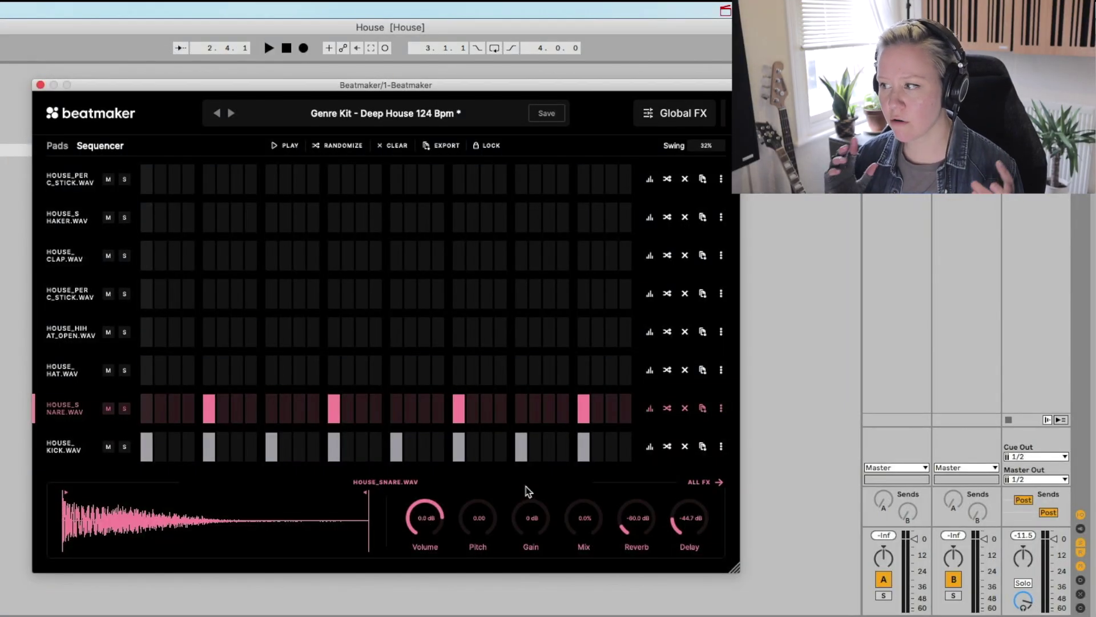
pyautogui.press('space')
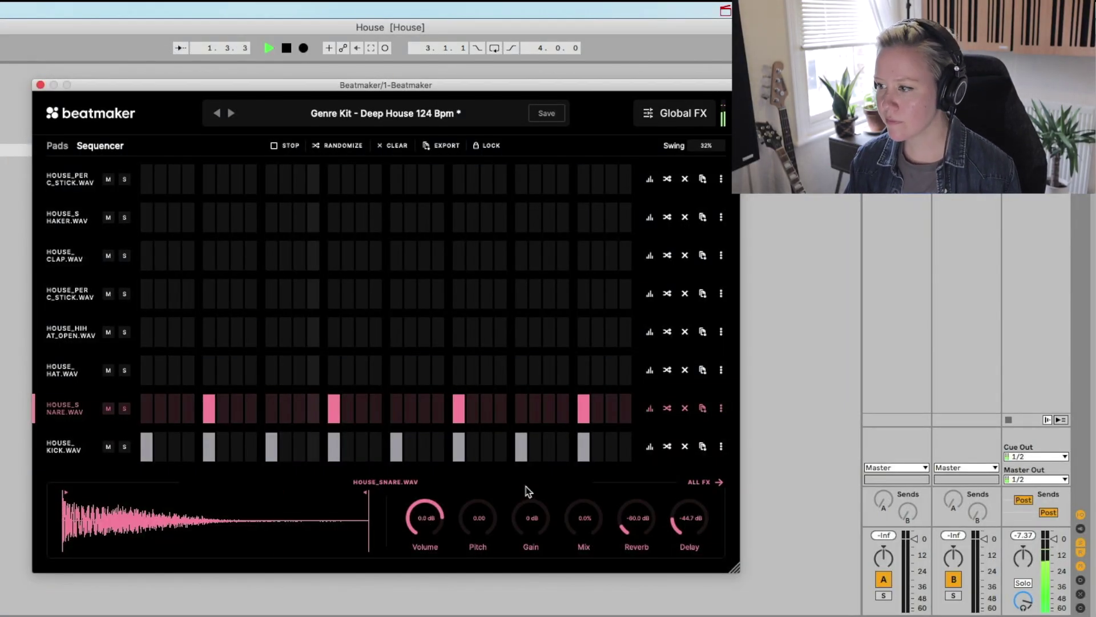
pyautogui.press('space')
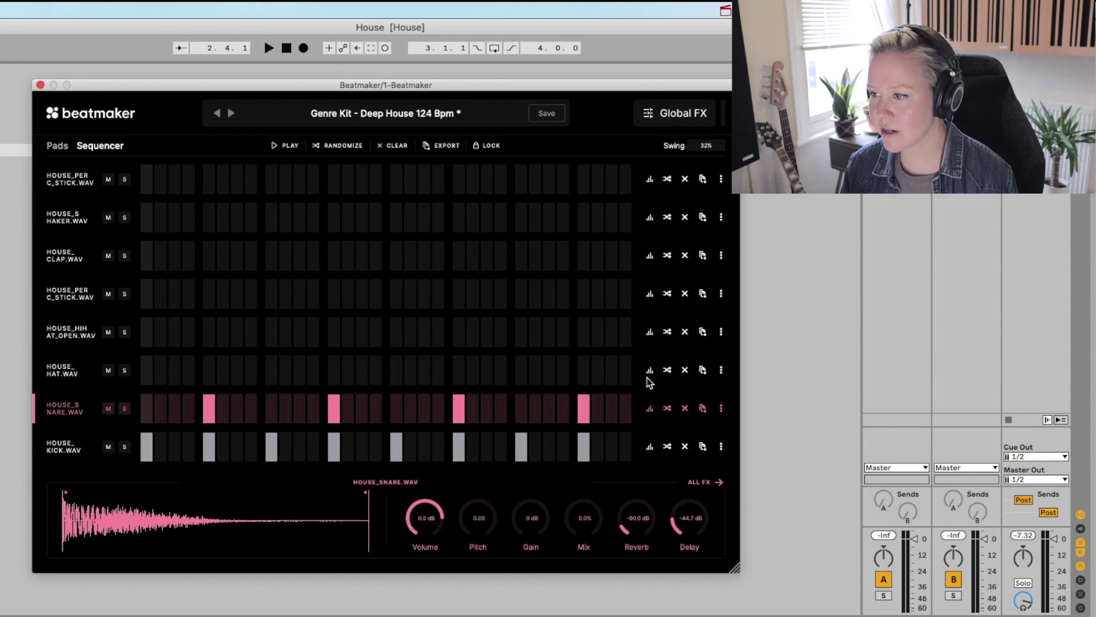
# Step: Fill the House_Hihat_Open row with the Open Hihat pattern Trails and play the beat back
pyautogui.click(649, 336)
pyautogui.click(70, 338)
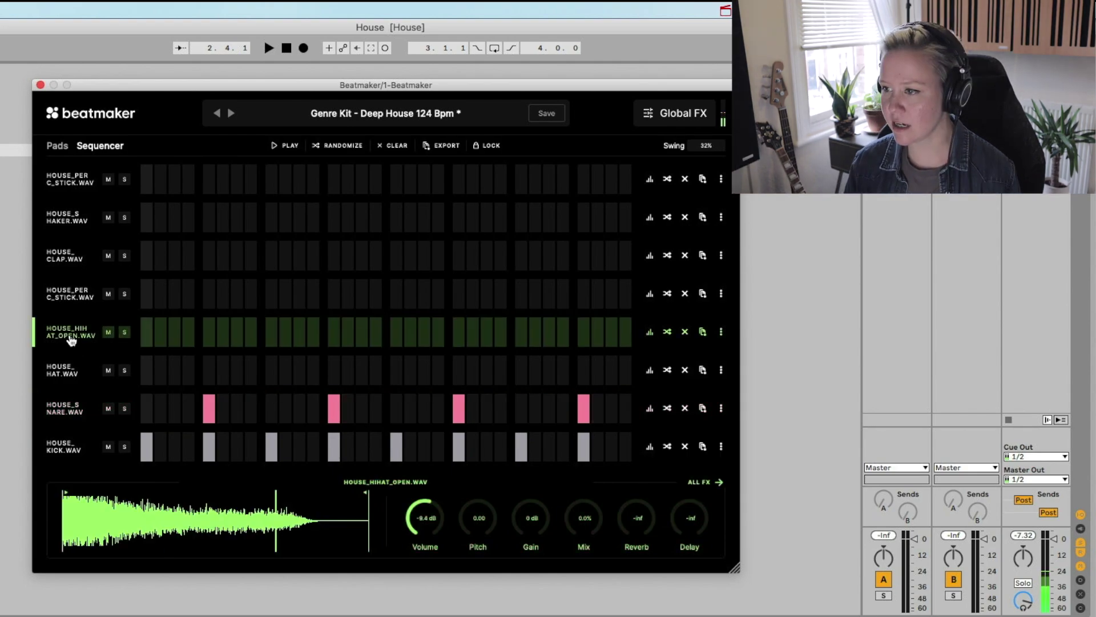
pyautogui.click(649, 331)
pyautogui.moveTo(701, 443)
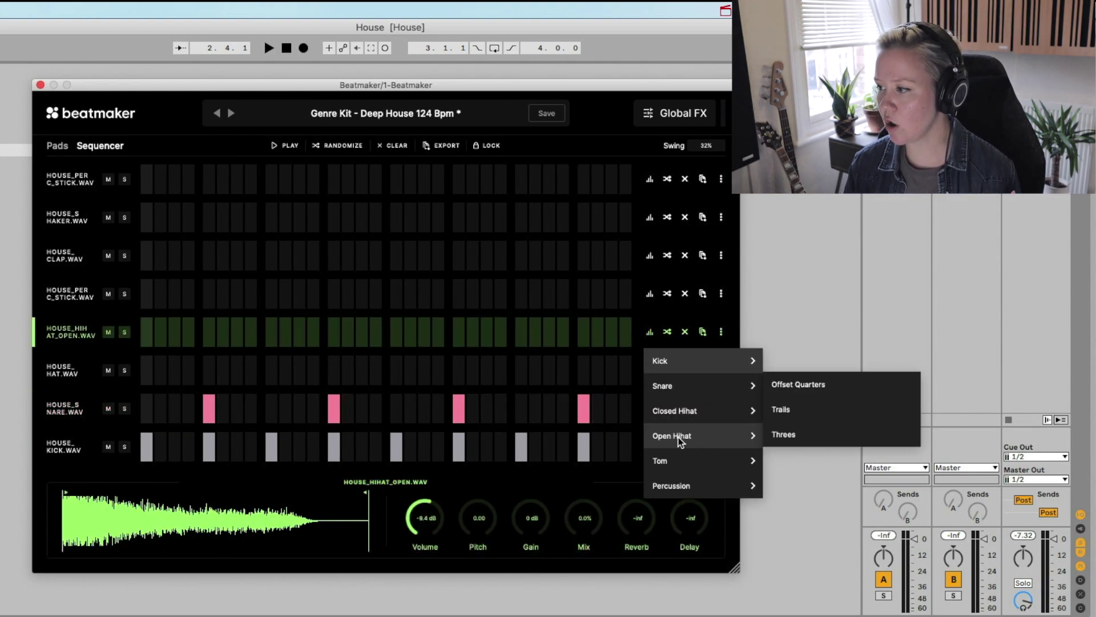
pyautogui.click(799, 410)
pyautogui.press('space')
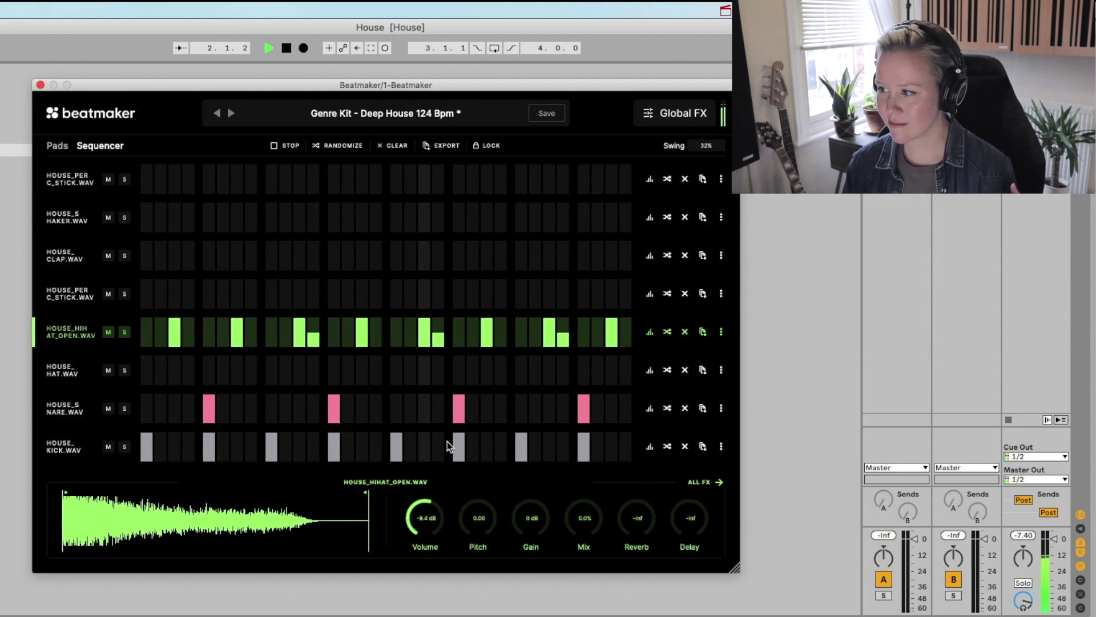
pyautogui.press('space')
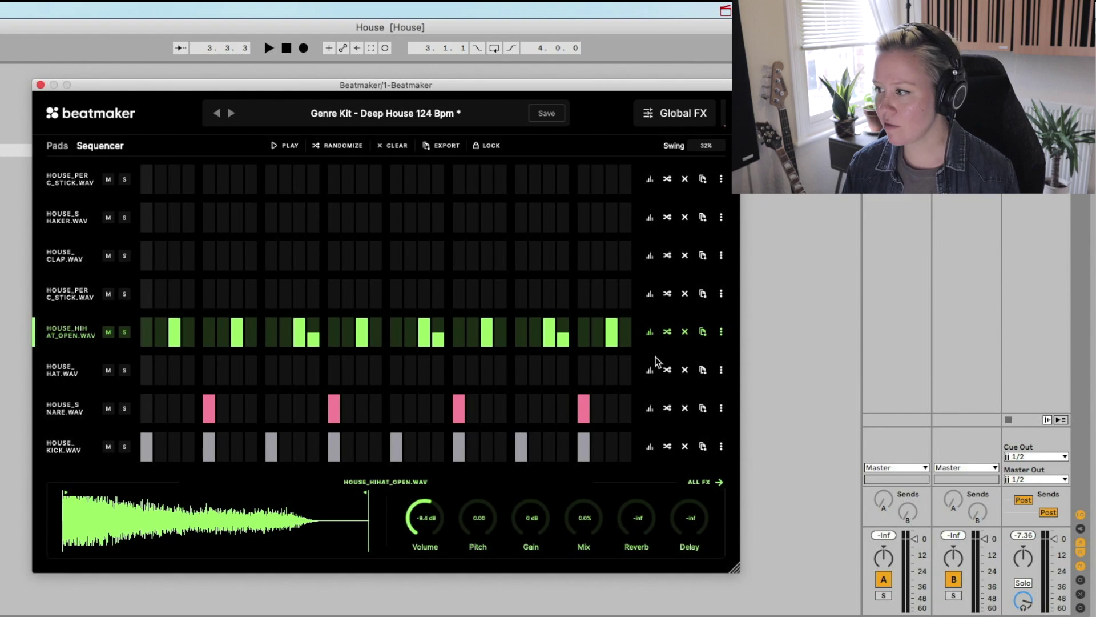
# Step: Fill the House_Hat row with the Closed Hihat pattern 8ths and play the beat back
pyautogui.click(651, 371)
pyautogui.moveTo(697, 450)
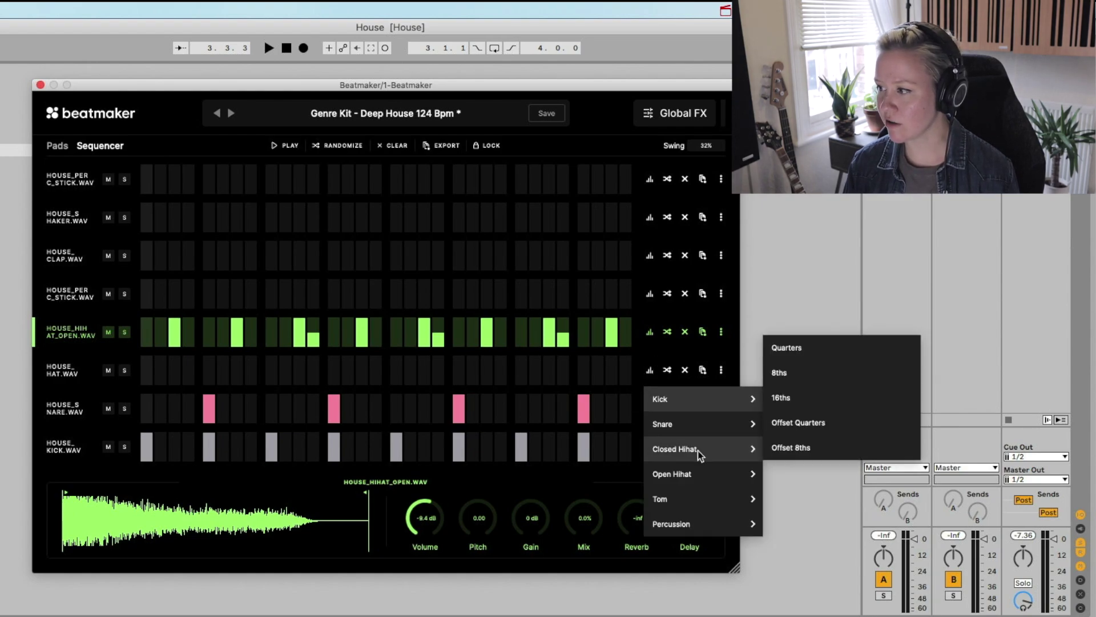
pyautogui.click(815, 375)
pyautogui.press('space')
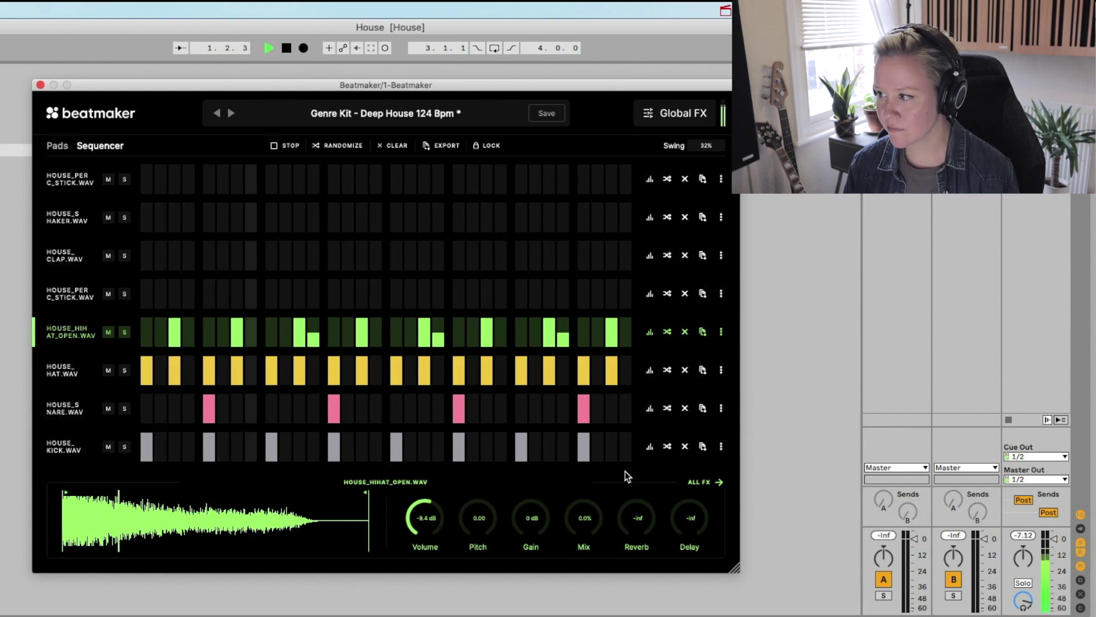
pyautogui.press('space')
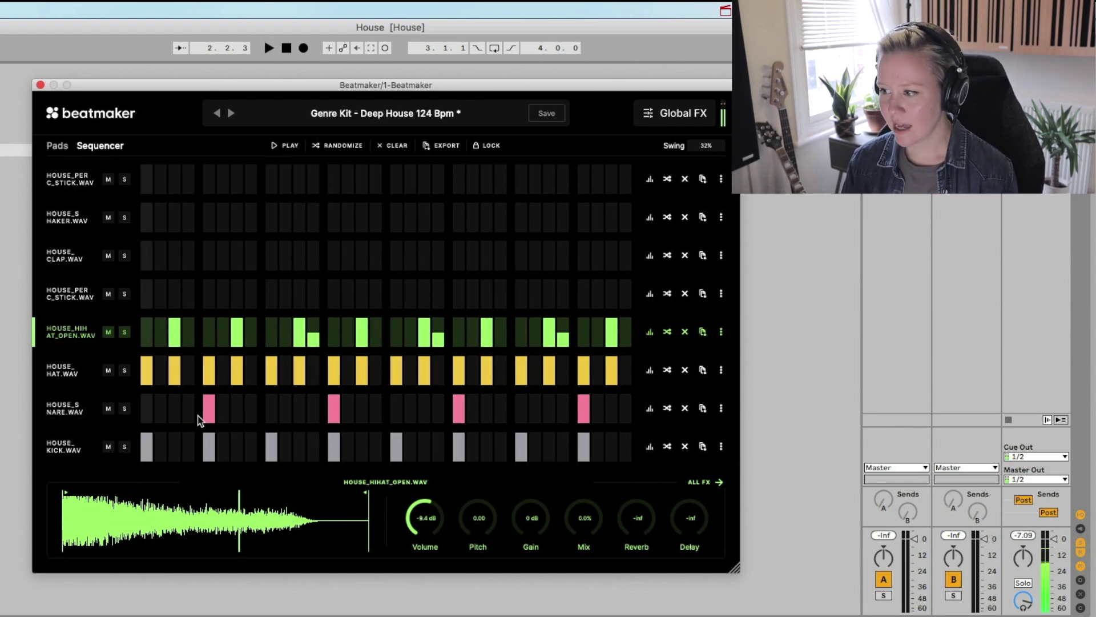
# Step: Lower and vary the velocities of the hat and snare steps, and export the MIDI pattern to the Beatmaker track's first clip slot
pyautogui.click(52, 369)
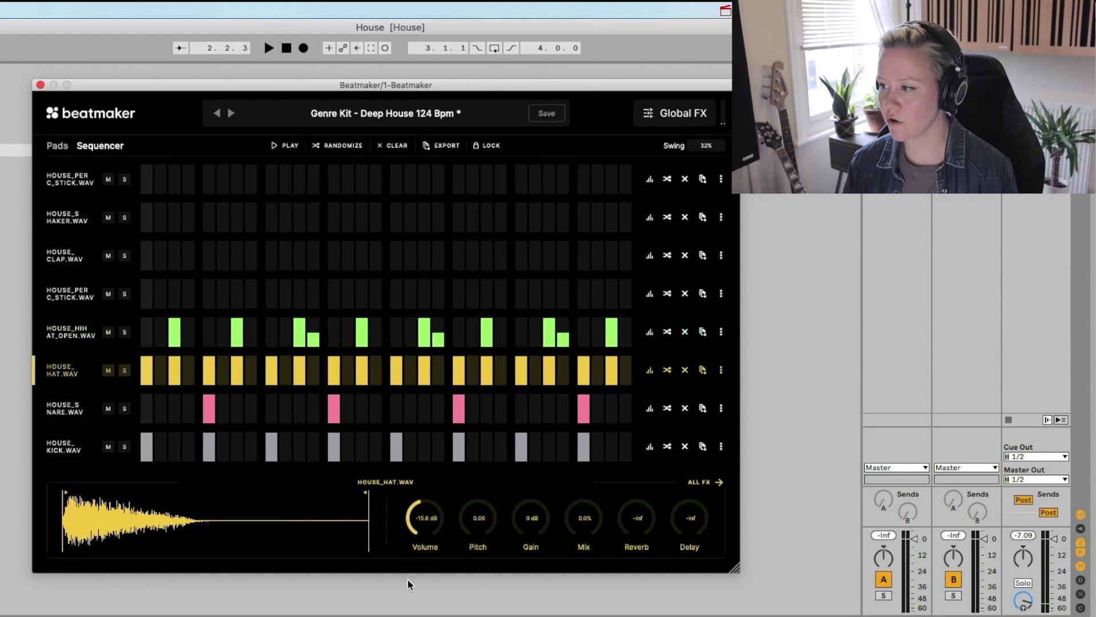
pyautogui.press('space')
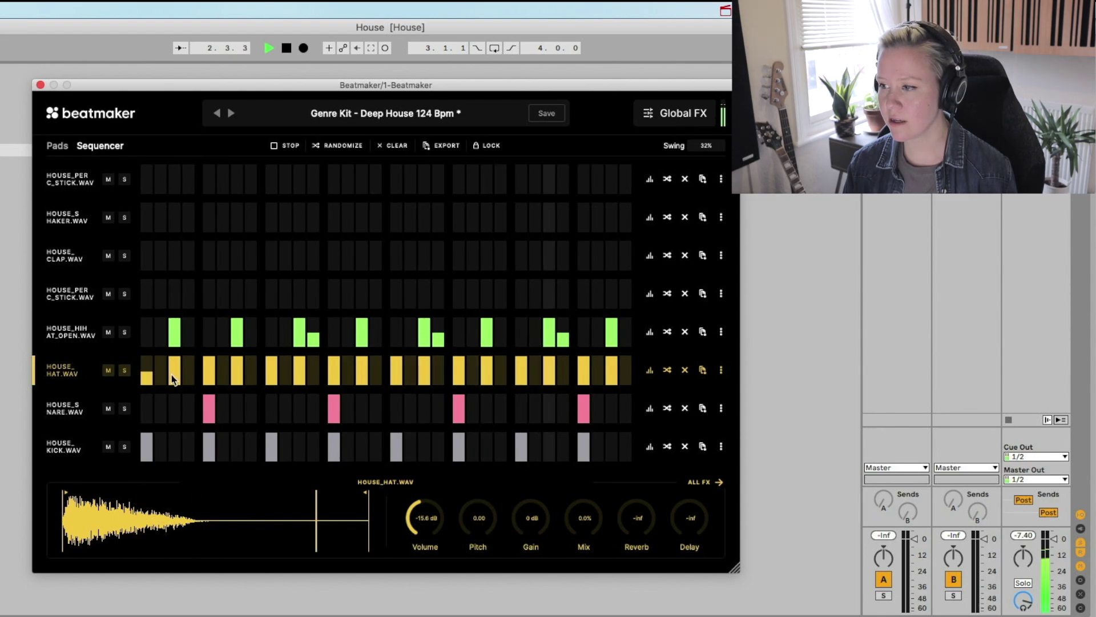
pyautogui.press('space')
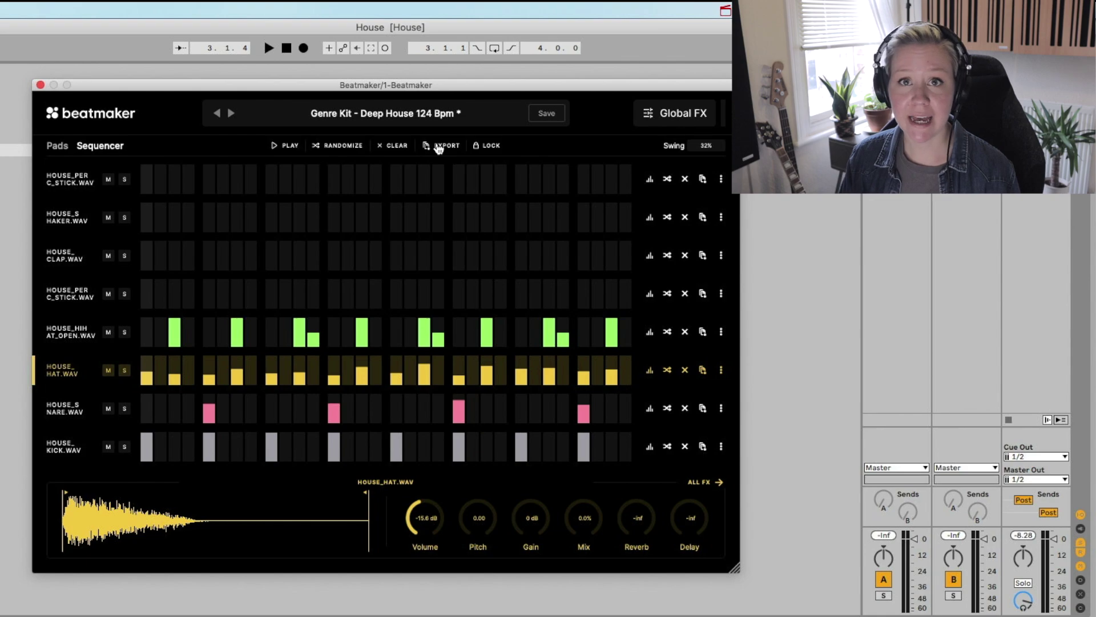
pyautogui.click(439, 146)
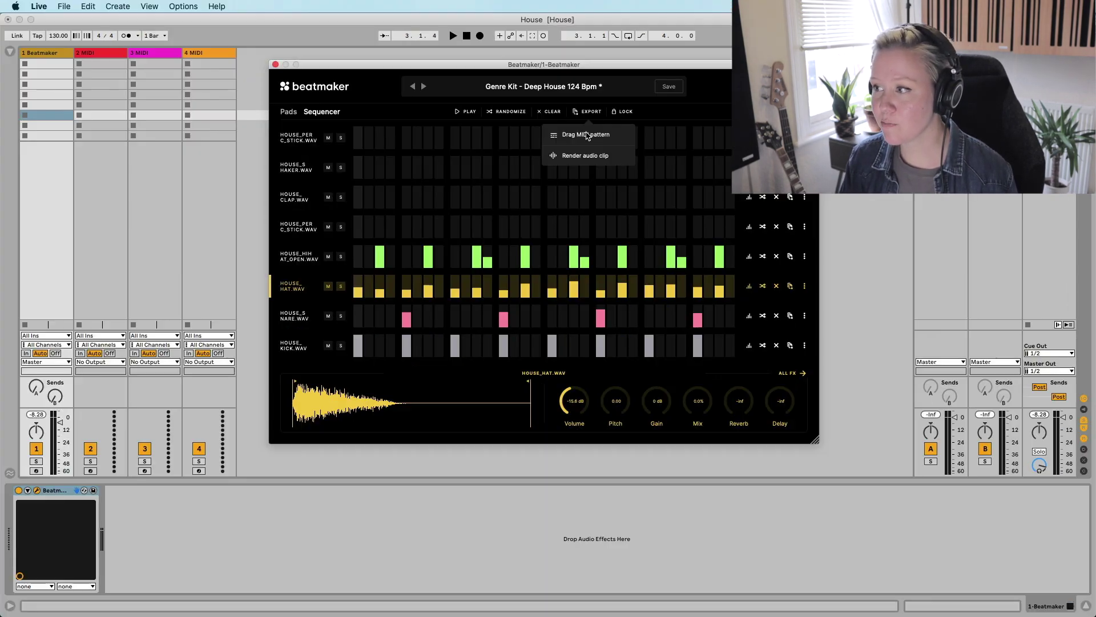
pyautogui.moveTo(40, 71); pyautogui.dragTo(38, 66)
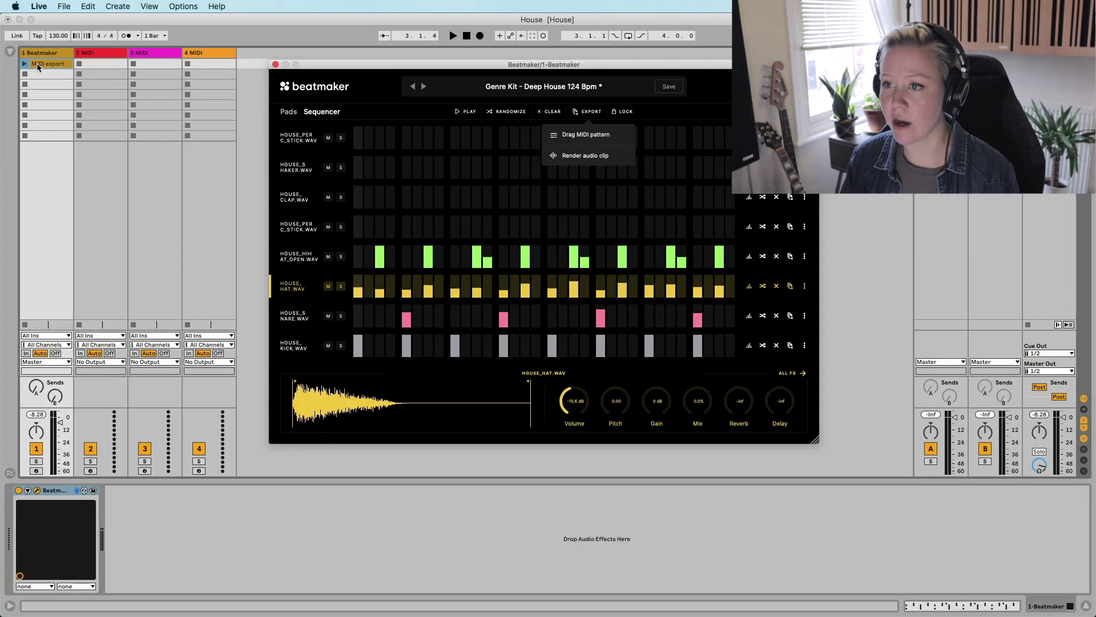
# Step: Fill the uppermost House_Perc_Stick row with the Tom pattern Fill 3 and export the MIDI pattern to another clip slot on the Beatmaker track
pyautogui.click(300, 139)
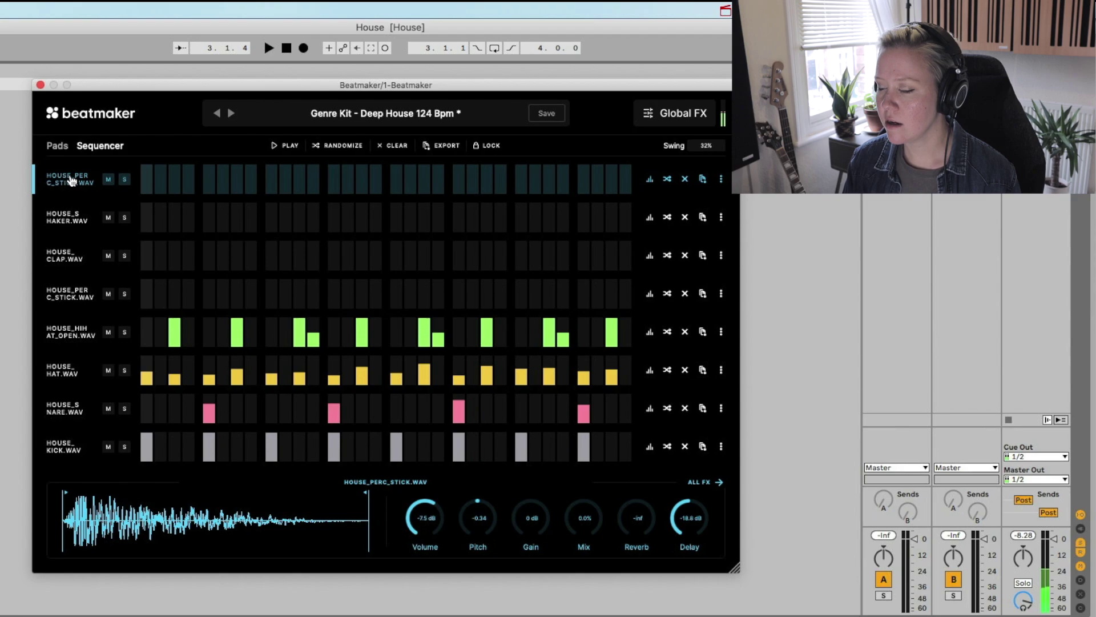
pyautogui.click(650, 181)
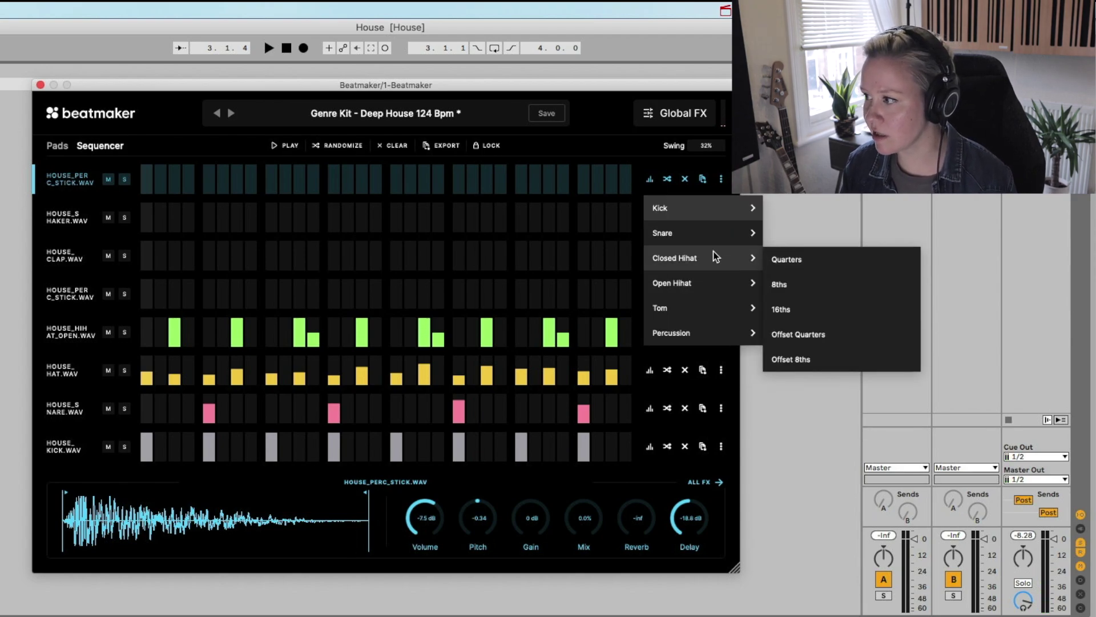
pyautogui.moveTo(710, 309)
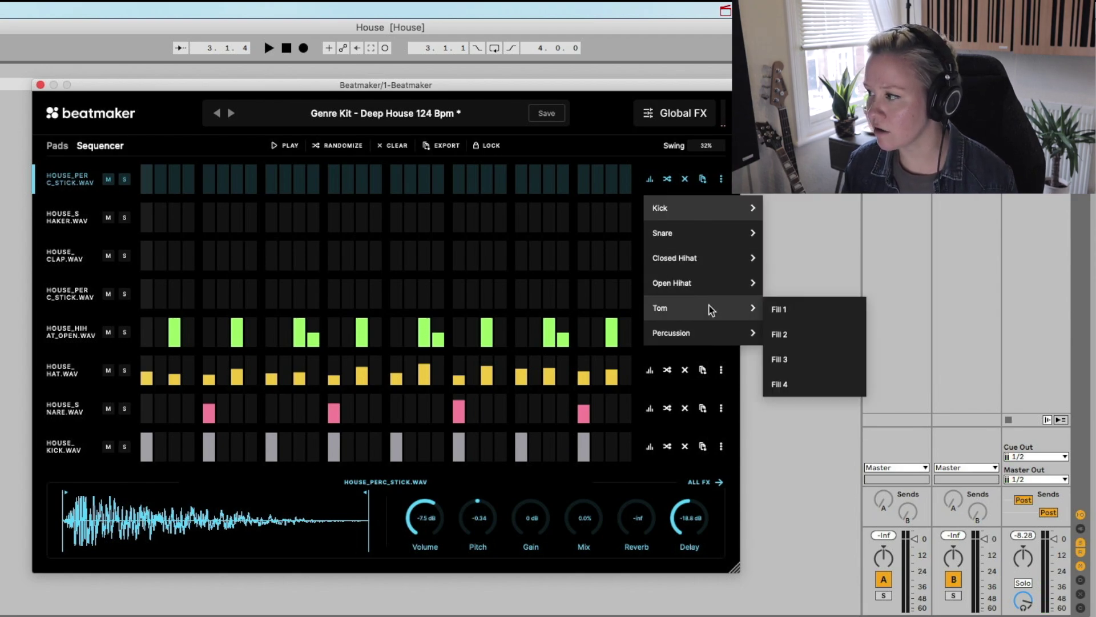
pyautogui.click(807, 365)
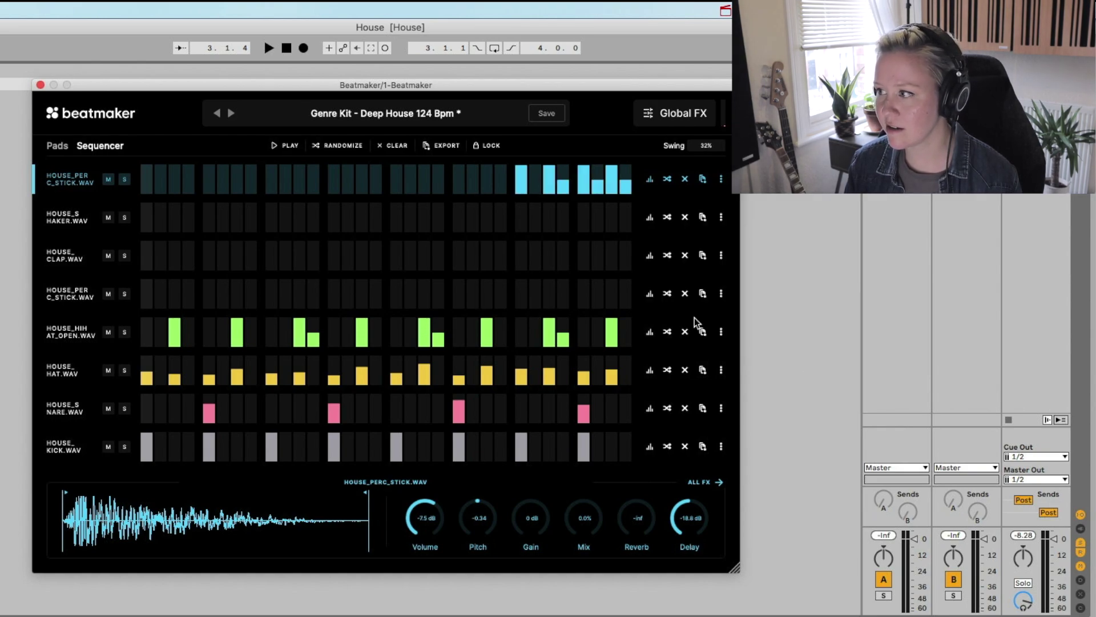
pyautogui.press('space')
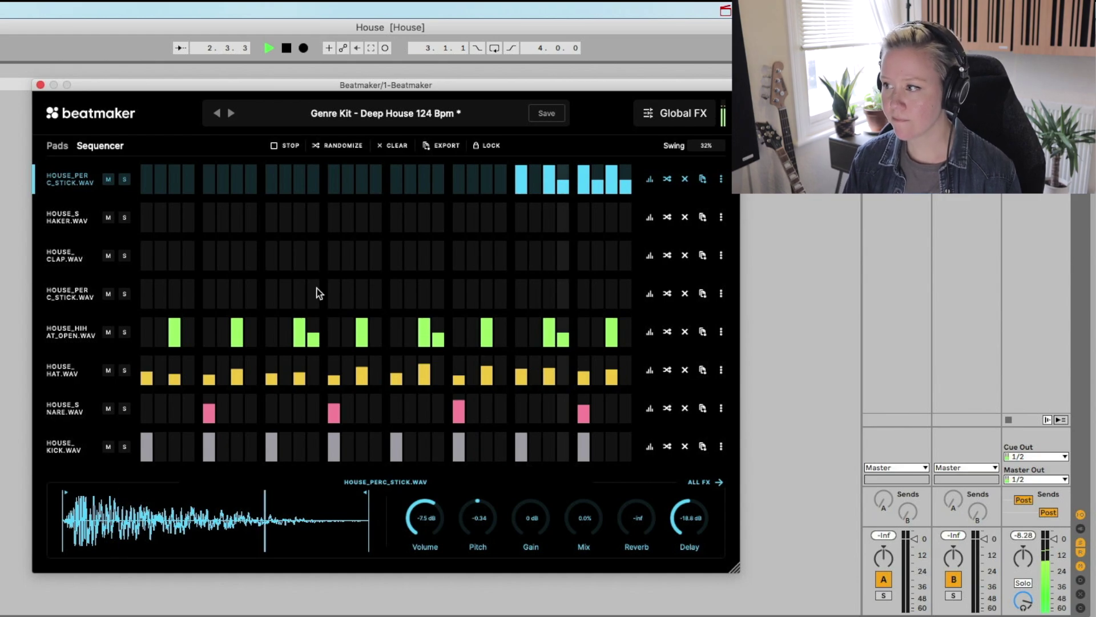
pyautogui.press('space')
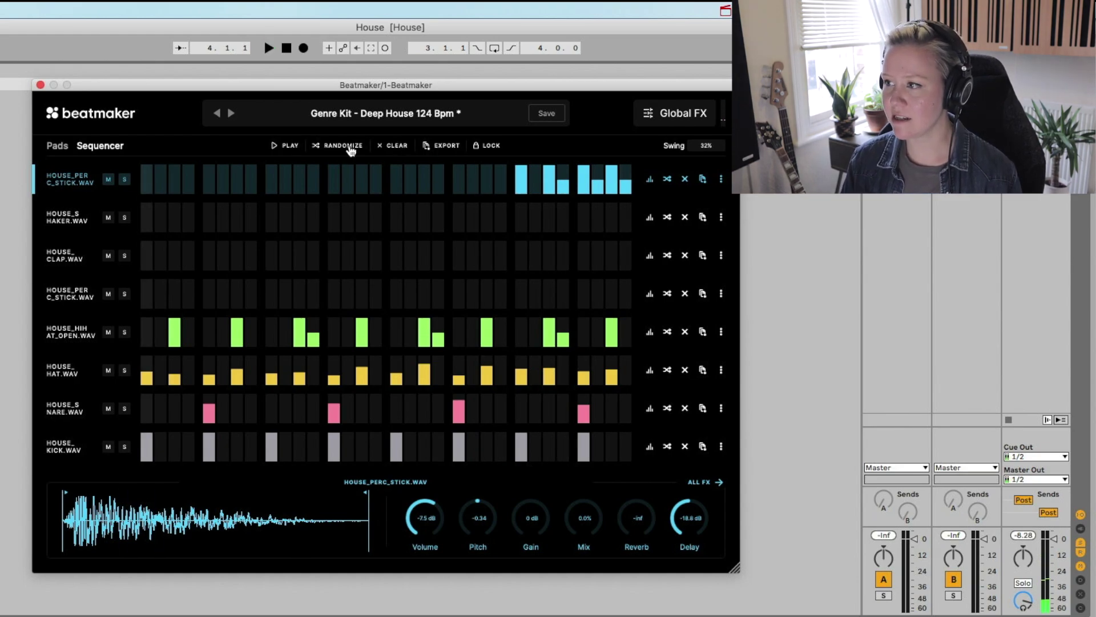
pyautogui.click(446, 147)
pyautogui.moveTo(451, 177); pyautogui.dragTo(44, 79)
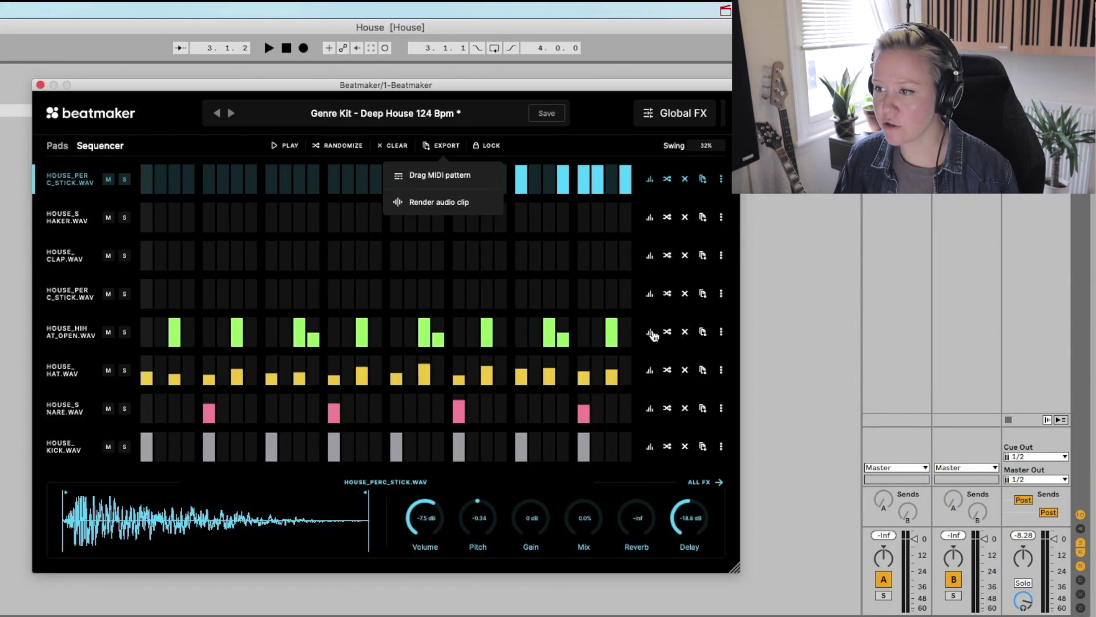
# Step: Fill the House_Hihat_Open row with the Open Hihat pattern Threes and play the beat back
pyautogui.click(651, 334)
pyautogui.click(651, 332)
pyautogui.moveTo(696, 409)
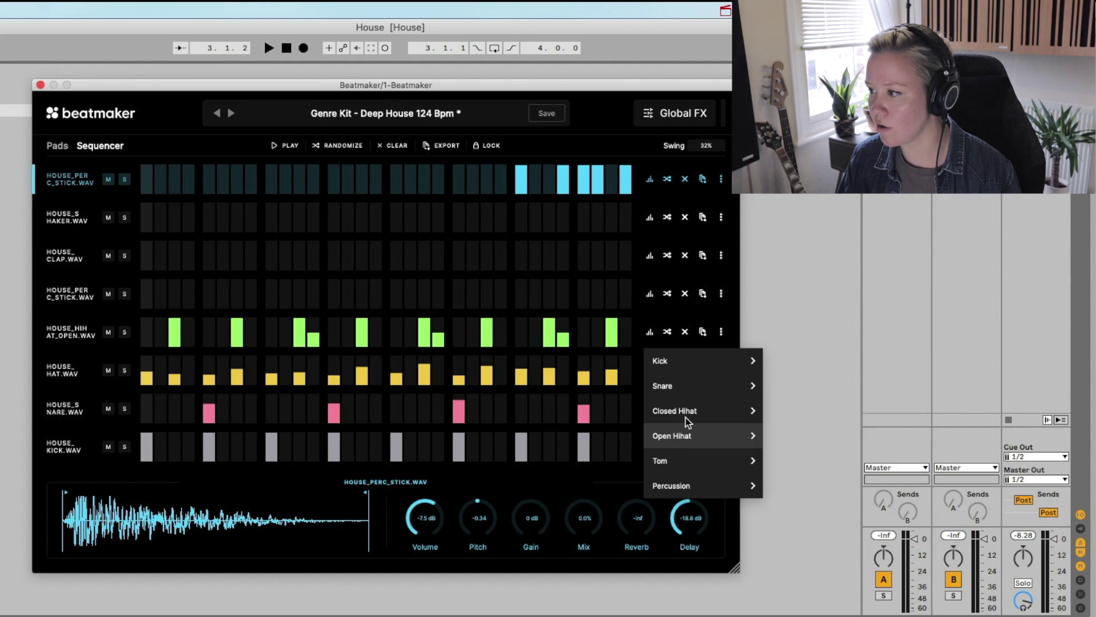
pyautogui.moveTo(702, 444)
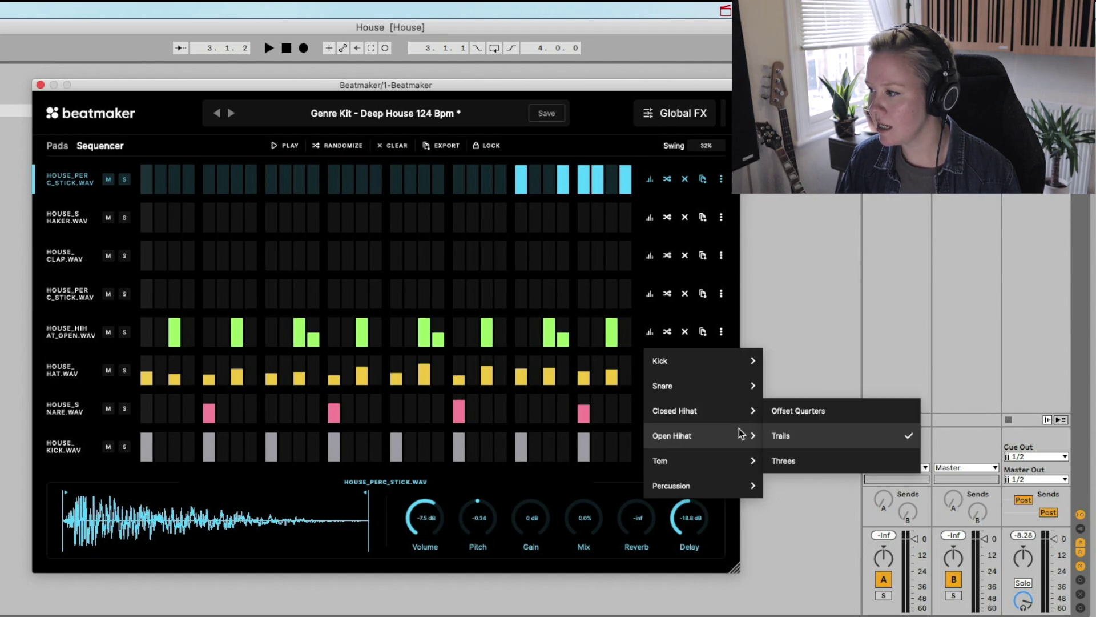
pyautogui.click(796, 463)
pyautogui.press('space')
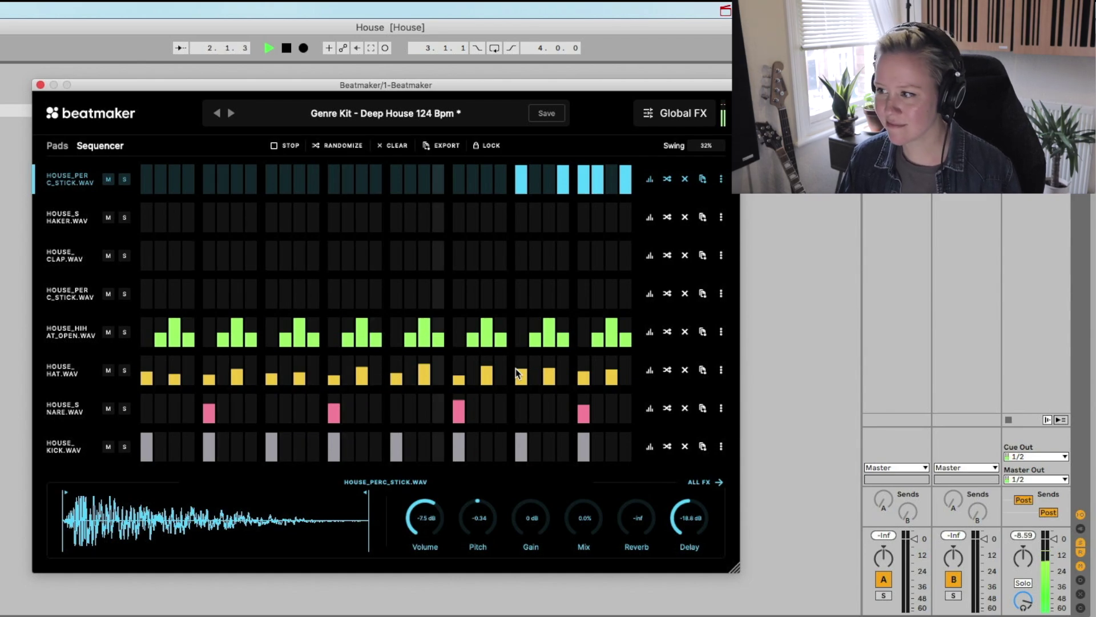
pyautogui.press('space')
# Step: Fill the House_Hat row with the Closed Hihat pattern Quarters, audition it, and export the MIDI pattern to the Beatmaker track's next free clip slot
pyautogui.click(650, 372)
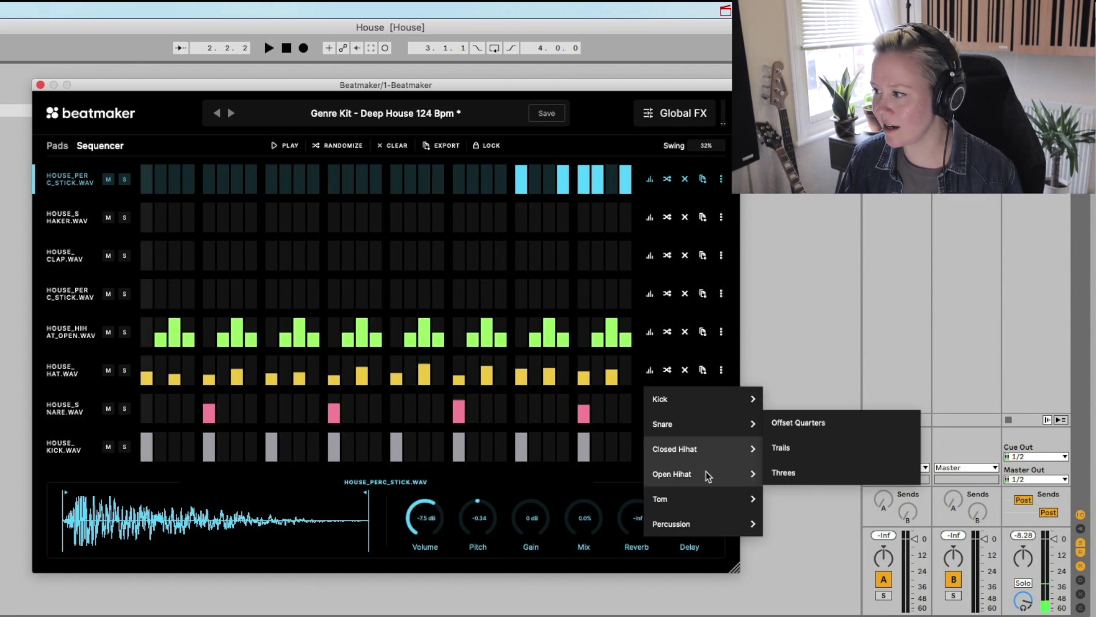
pyautogui.moveTo(717, 455)
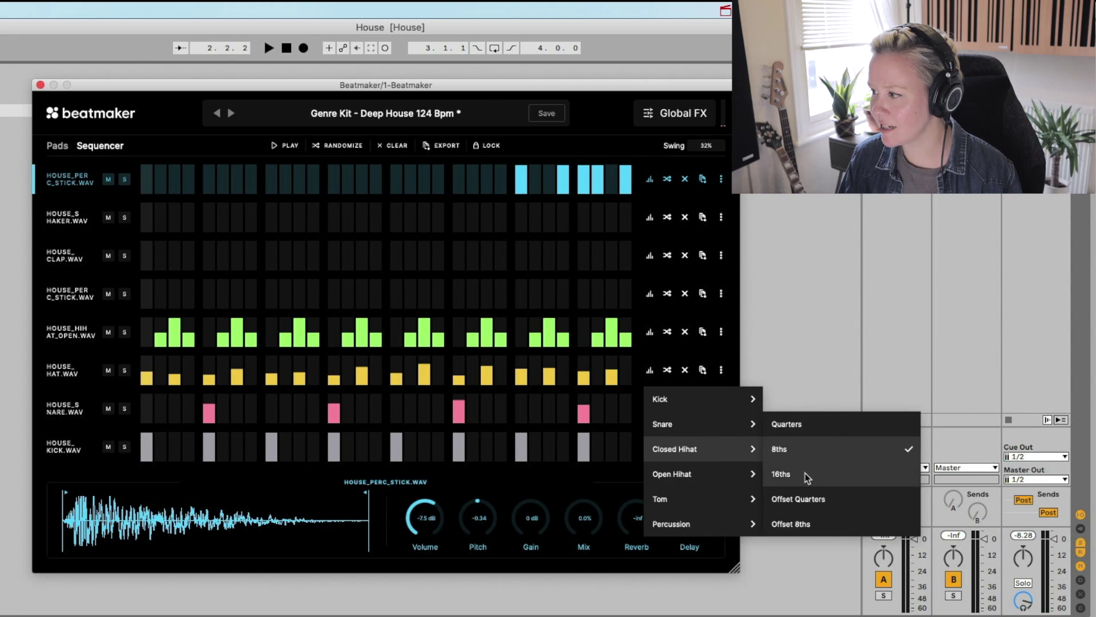
pyautogui.click(808, 423)
pyautogui.press('space')
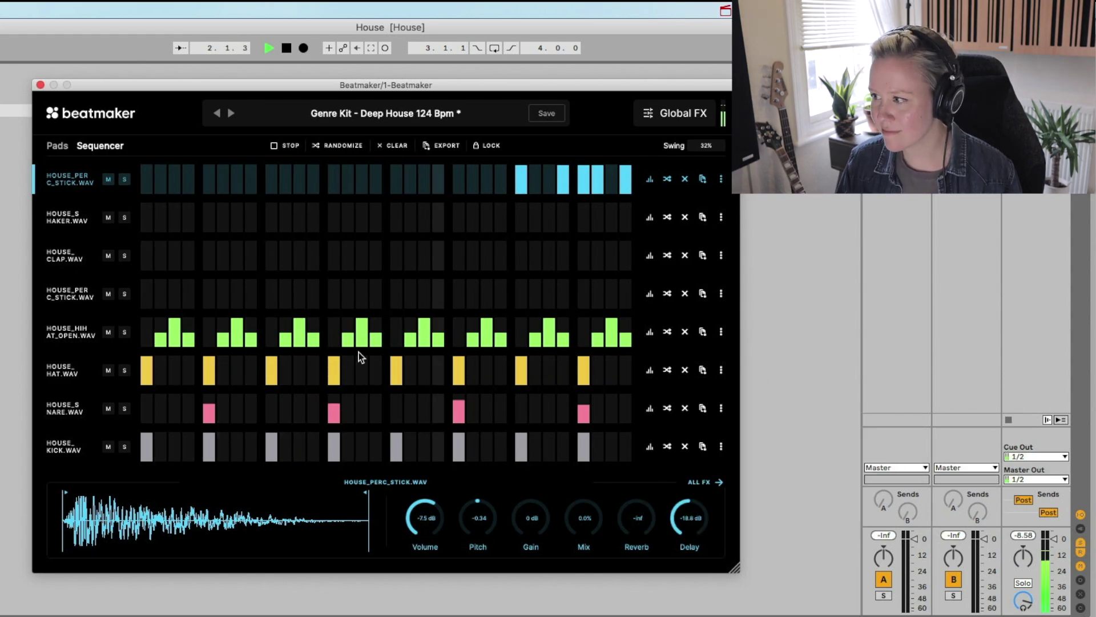
pyautogui.press('space')
pyautogui.click(447, 146)
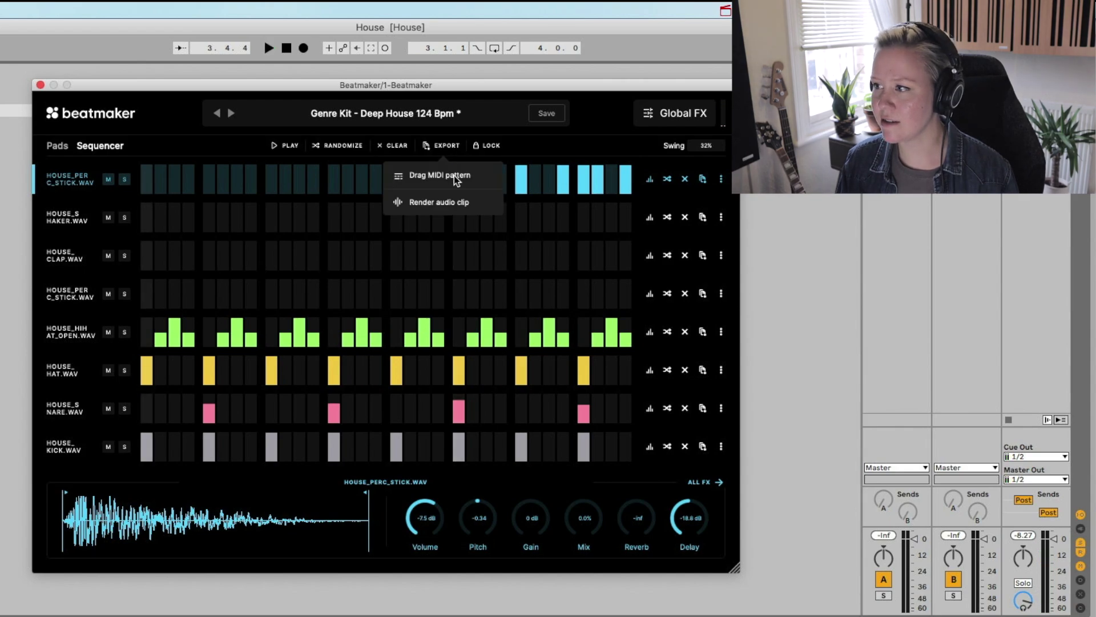
pyautogui.moveTo(454, 176); pyautogui.dragTo(52, 97)
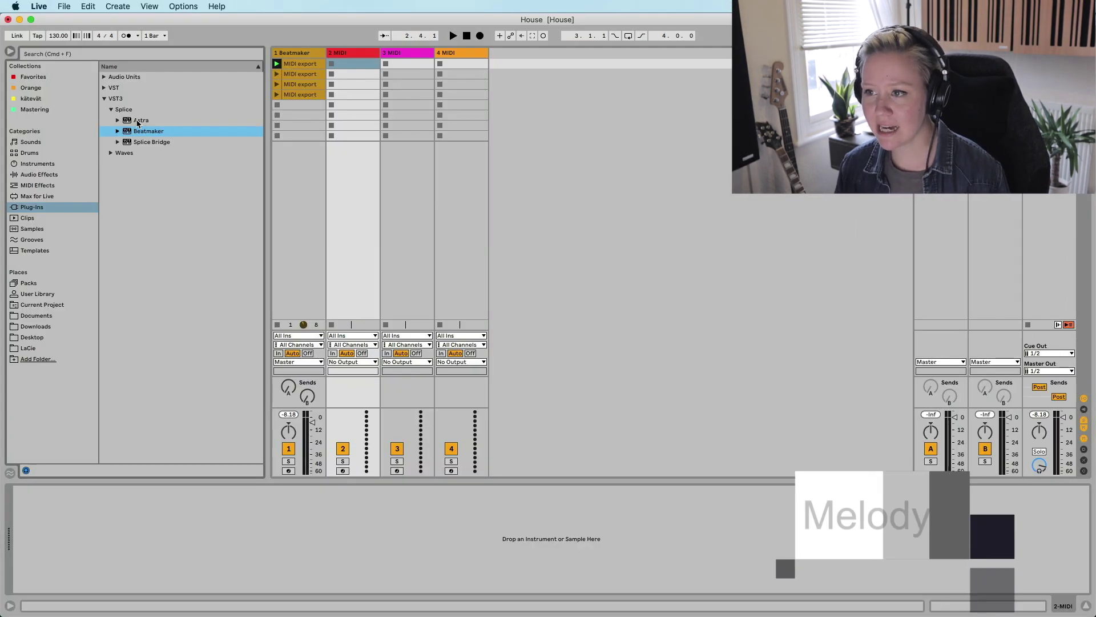
# Step: Load Astra onto the second MIDI track and choose a sound from its Factory Presets bank
pyautogui.moveTo(194, 120); pyautogui.dragTo(198, 118)
pyautogui.moveTo(351, 91); pyautogui.dragTo(351, 93)
pyautogui.click(349, 246)
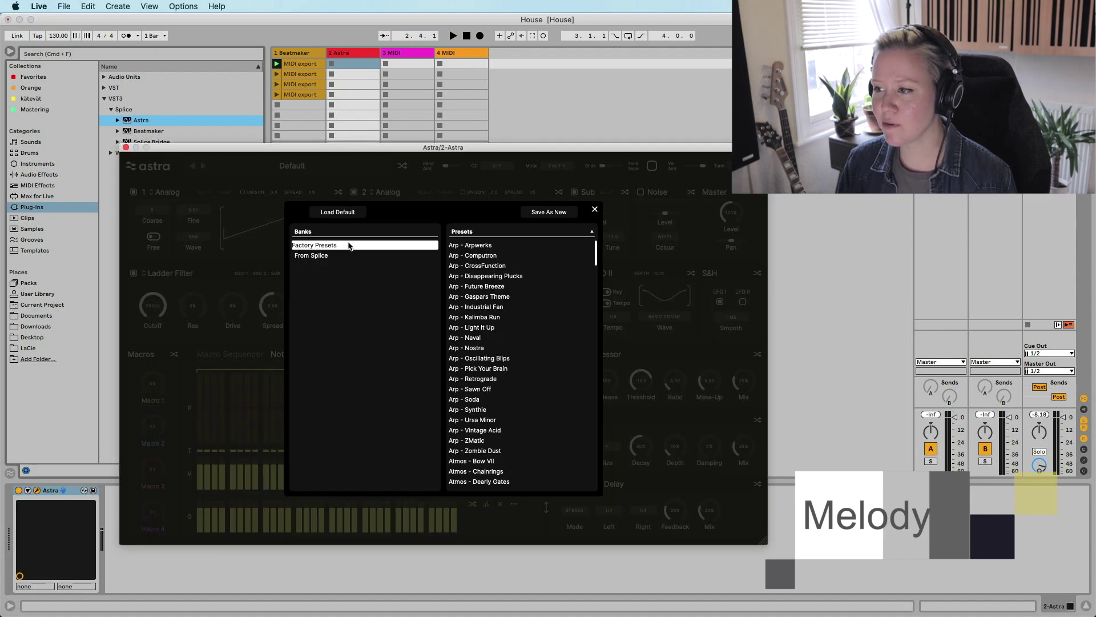
pyautogui.scroll(-10, 485, 425)
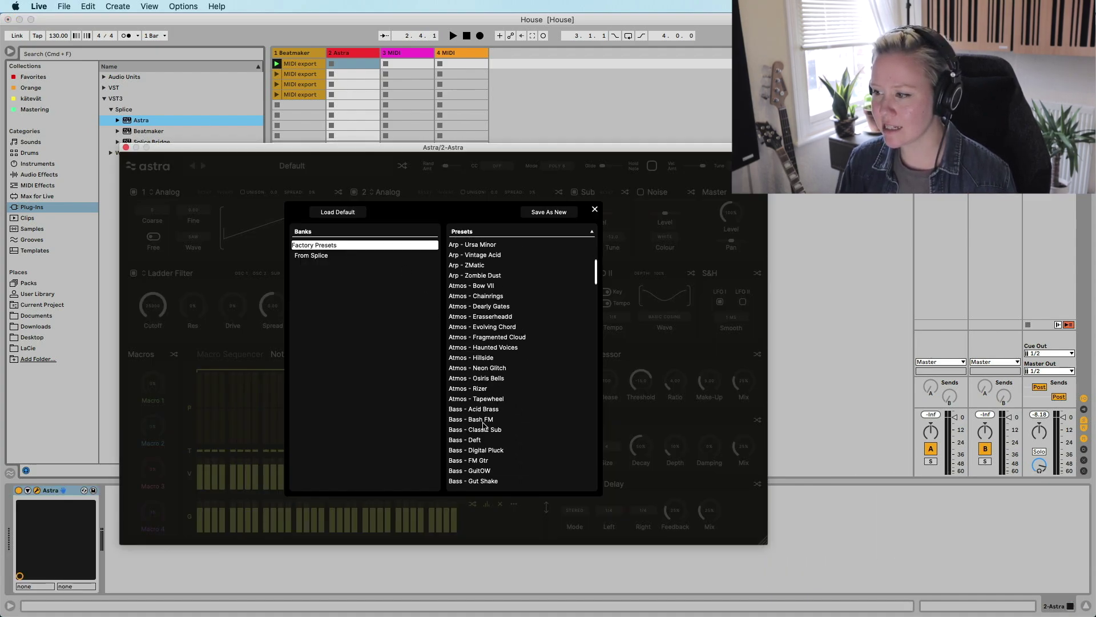
pyautogui.scroll(-5, 483, 425)
pyautogui.scroll(-15, 484, 425)
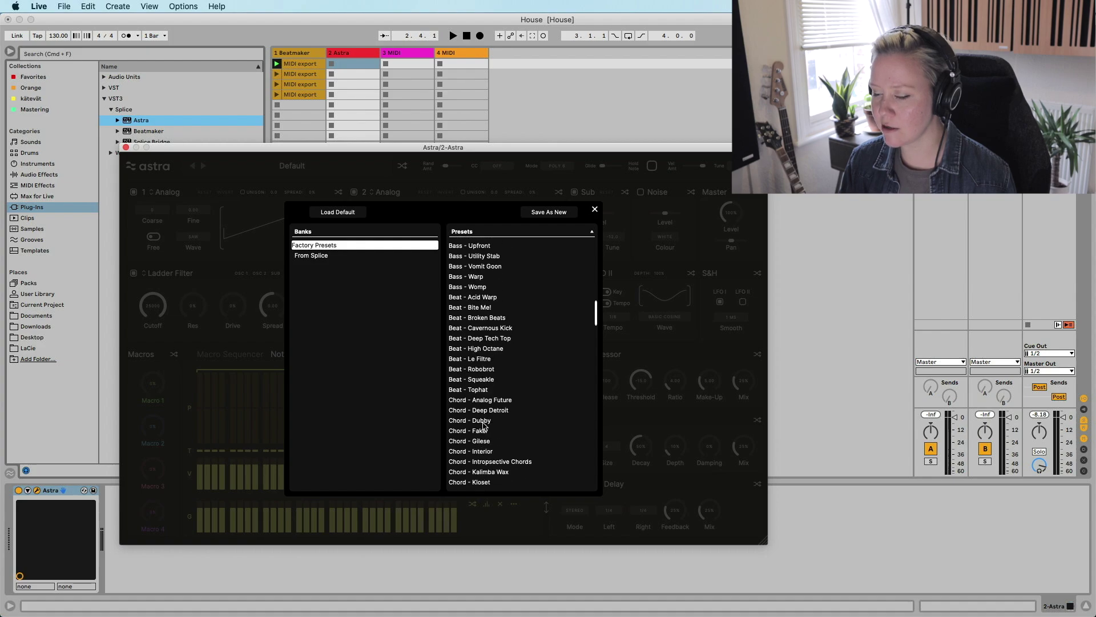
pyautogui.scroll(-10, 484, 426)
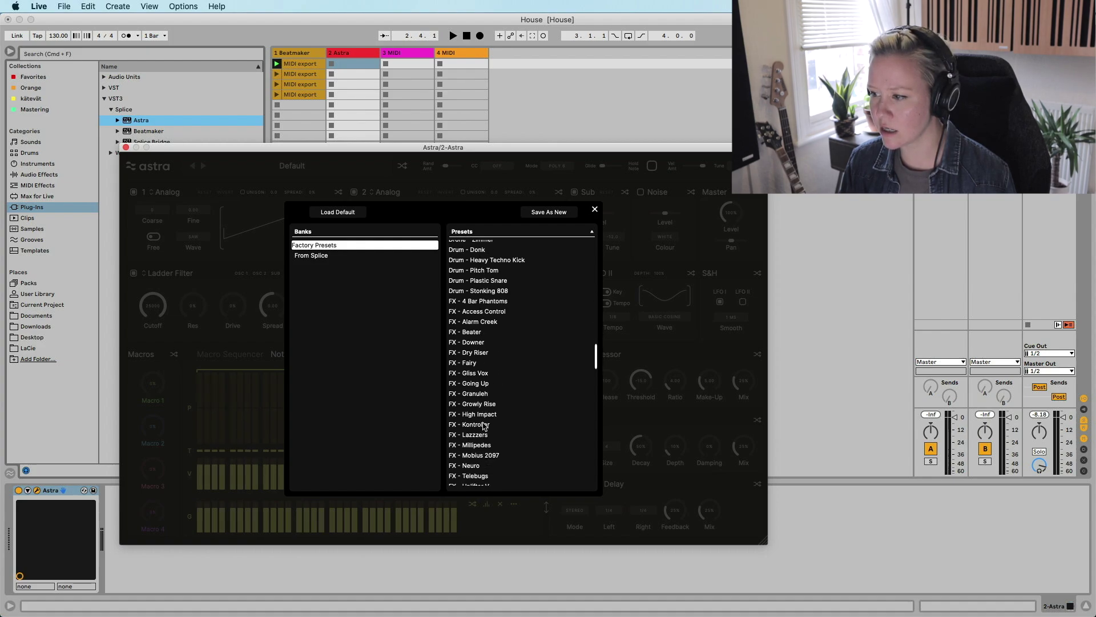
pyautogui.click(494, 392)
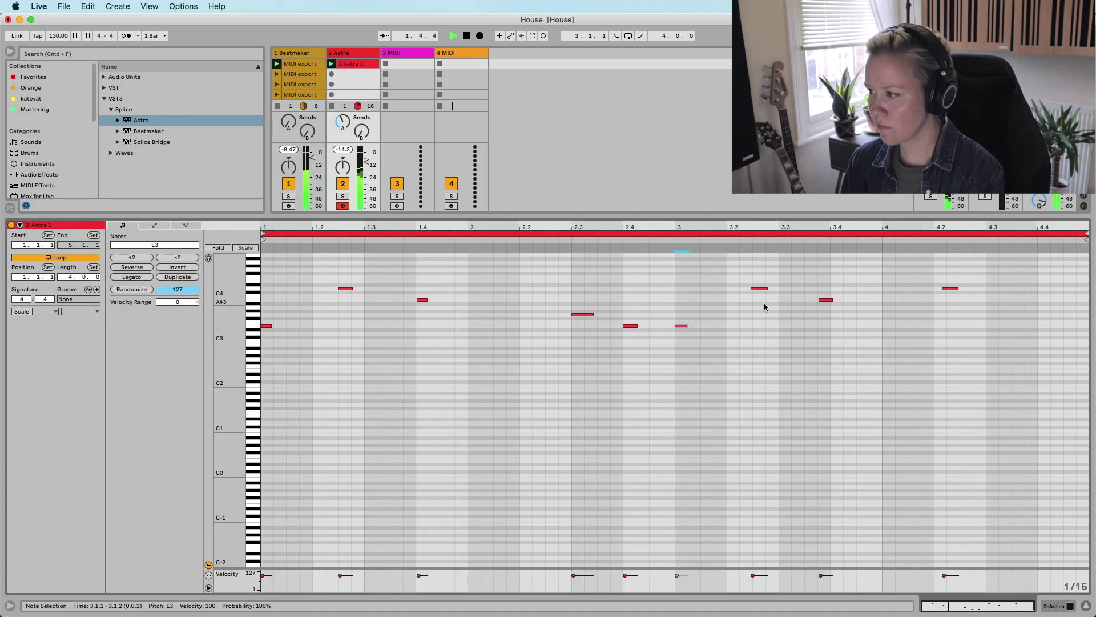
# Step: Nudge the notes near beats 3.4 and 4.2 of the 2-Astra 1 clip toward the grid, and adjust EG I's Filter Cutoff modulation
pyautogui.moveTo(852, 350); pyautogui.dragTo(830, 293)
pyautogui.press('Right')
pyautogui.moveTo(957, 307); pyautogui.dragTo(952, 271)
pyautogui.press('Left')
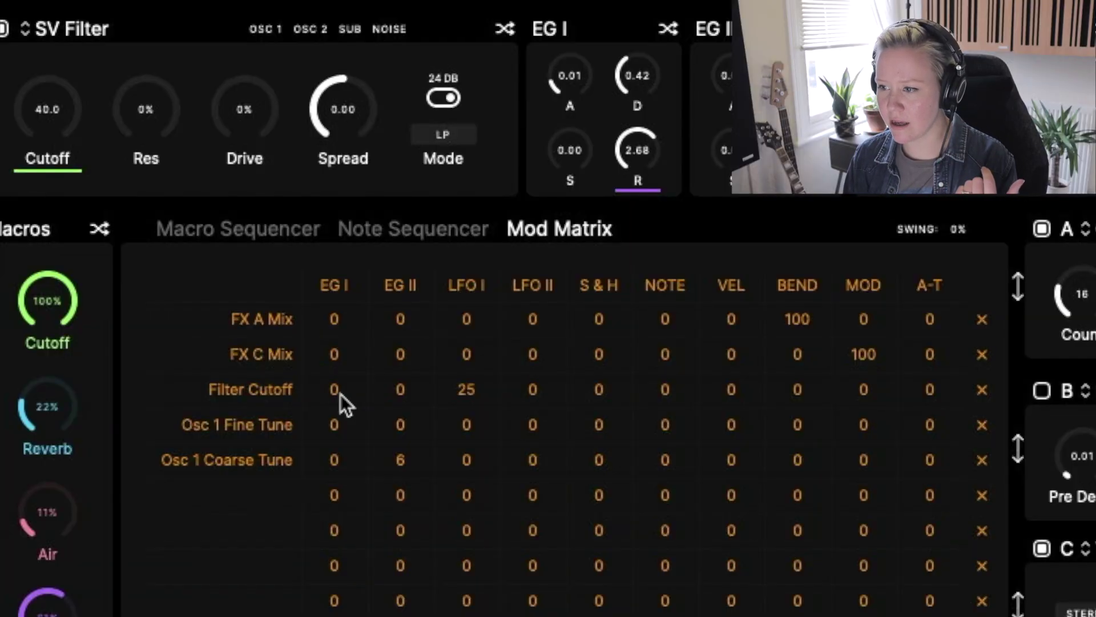
pyautogui.moveTo(338, 386); pyautogui.dragTo(351, 350)
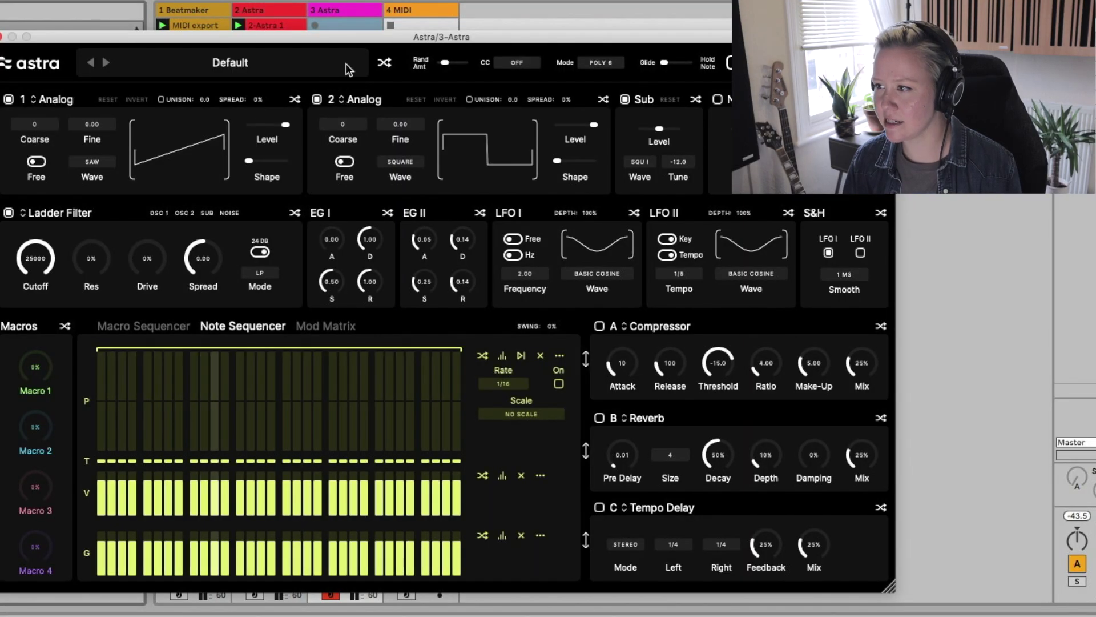
# Step: Load the factory preset Chord - Kloset in the 3 Astra track's synth and close the plug-in window
pyautogui.click(290, 63)
pyautogui.click(291, 174)
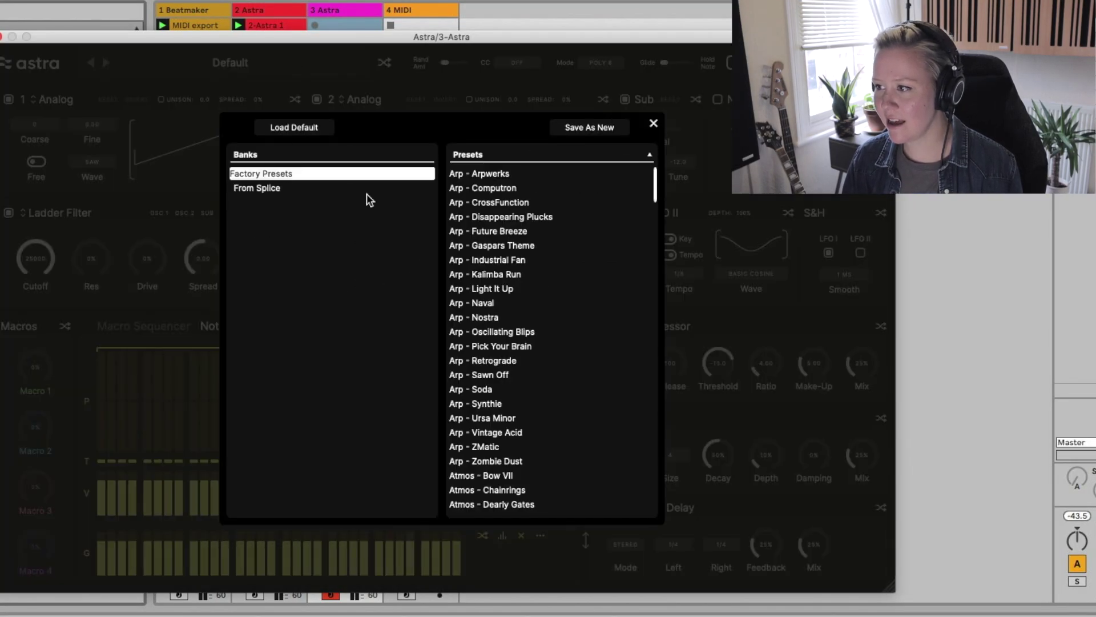
pyautogui.scroll(-15, 588, 414)
pyautogui.click(496, 308)
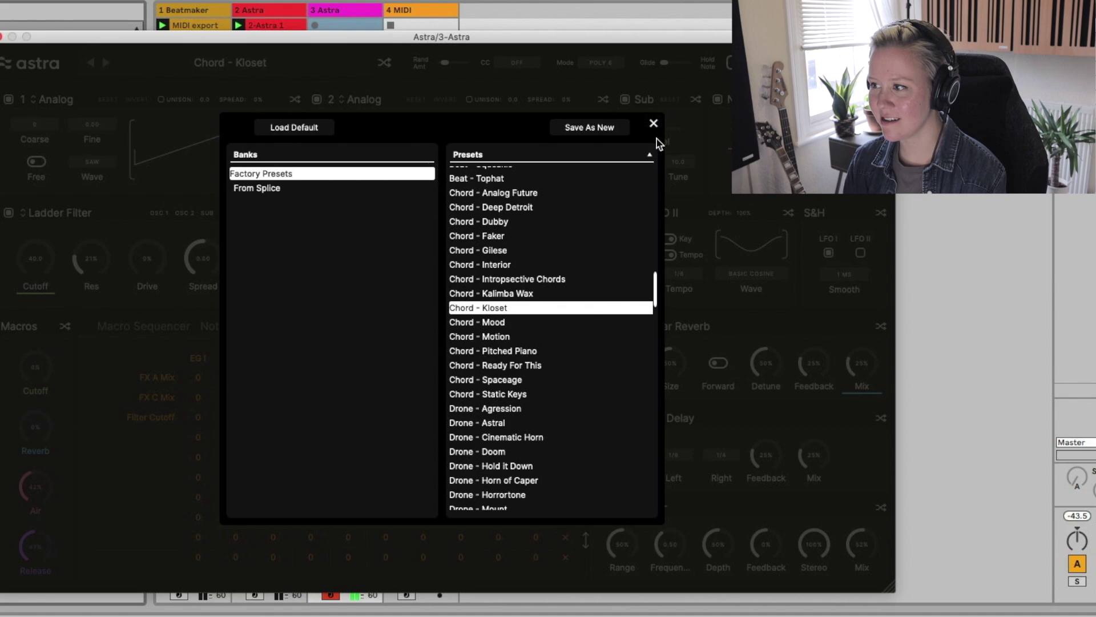
pyautogui.click(654, 124)
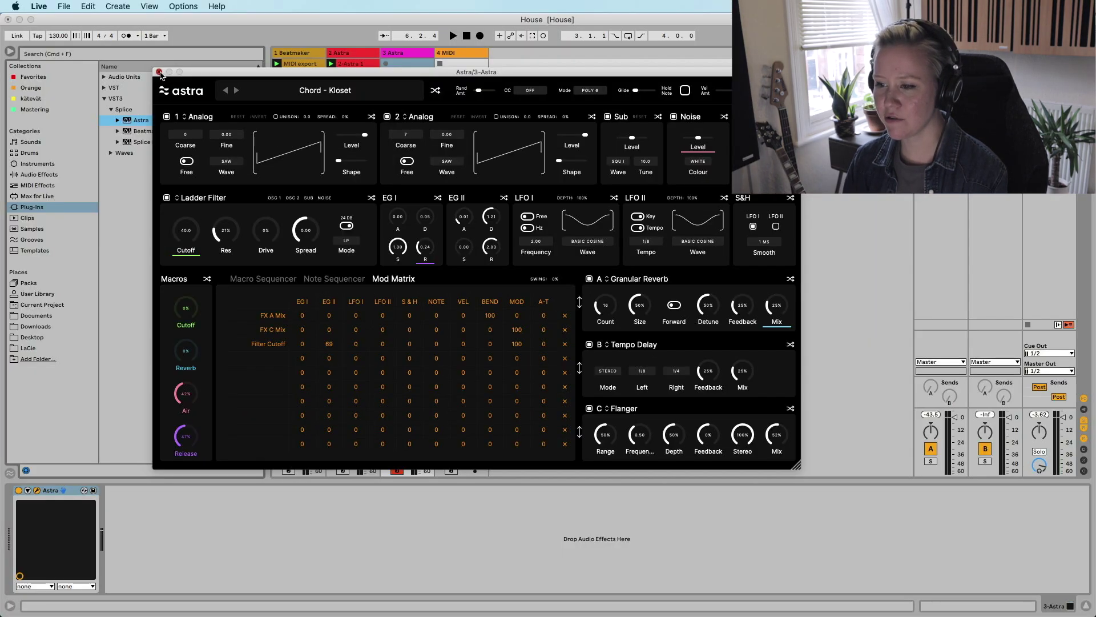
pyautogui.click(159, 73)
# Step: Create a MIDI clip in the 3 Astra track's first slot and shift notes in its second half upward
pyautogui.doubleClick(406, 63)
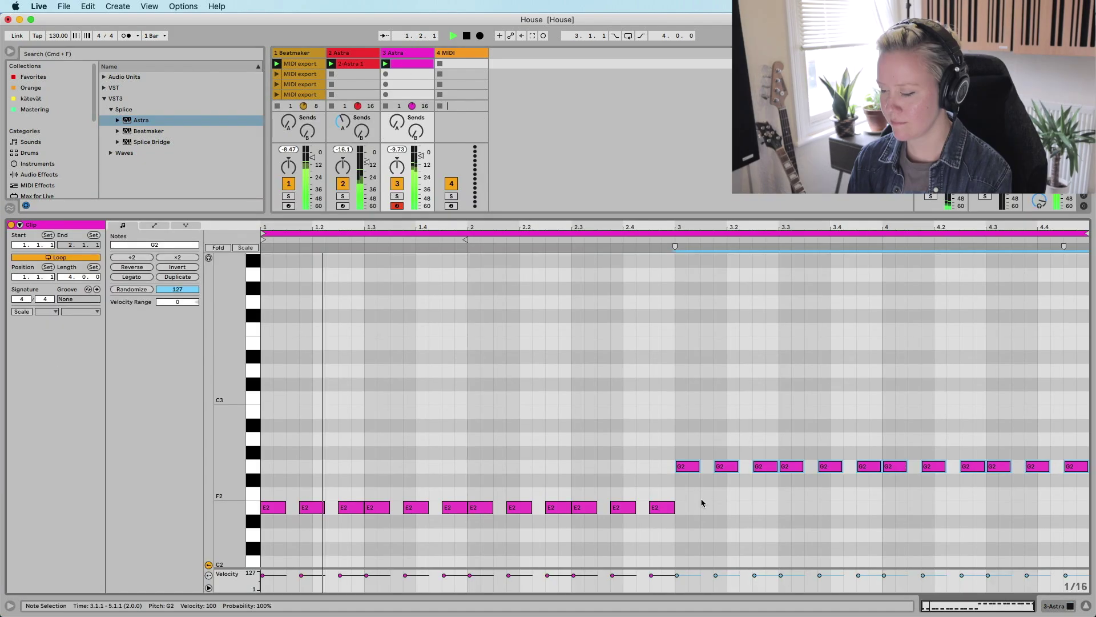
pyautogui.scroll(1, 703, 502)
pyautogui.moveTo(697, 475); pyautogui.dragTo(687, 445)
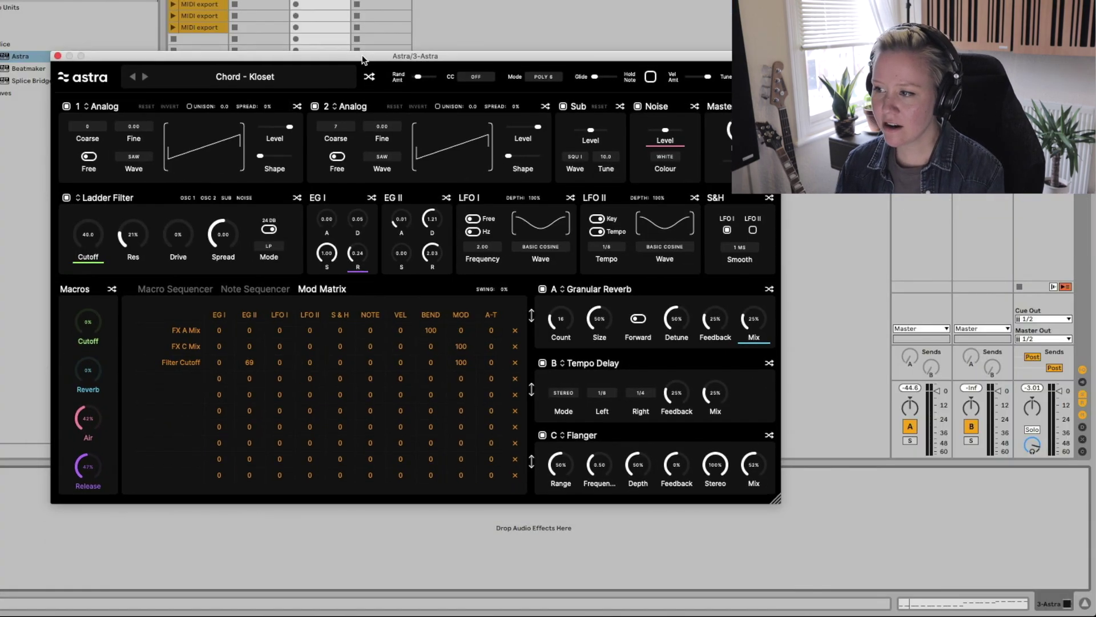
pyautogui.moveTo(362, 56); pyautogui.dragTo(358, 46)
pyautogui.press('Tab')
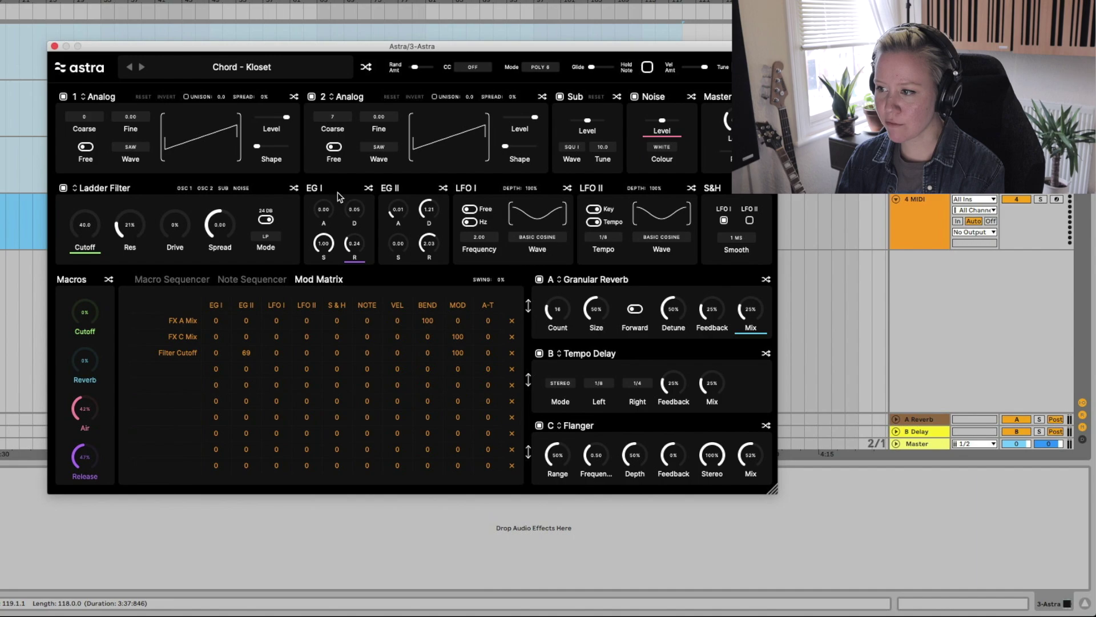
pyautogui.press('Tab')
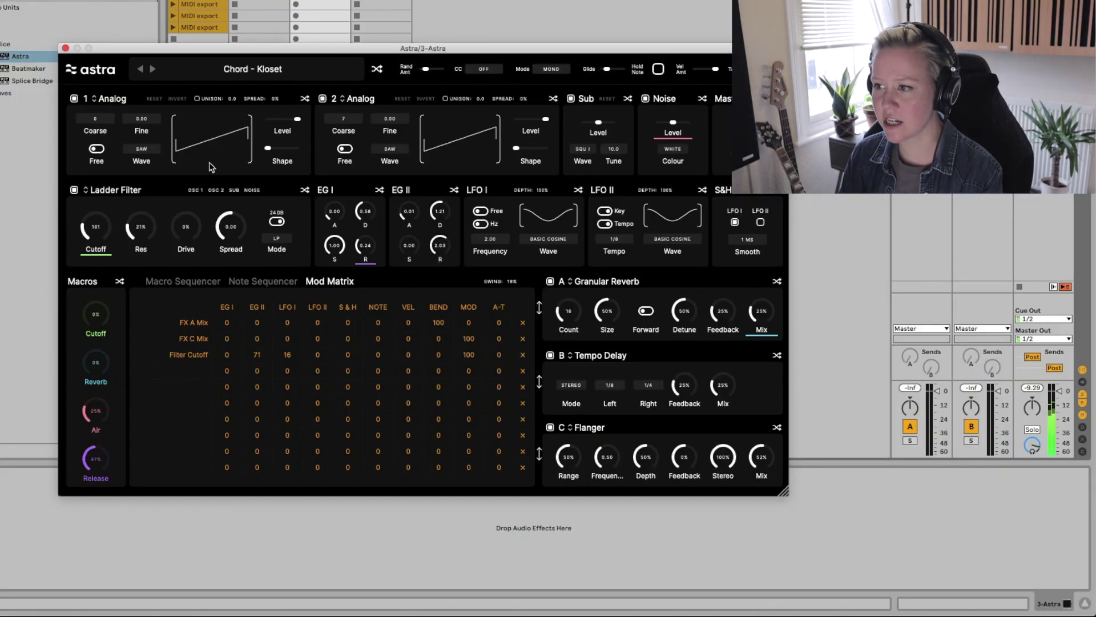
# Step: Load Astra onto the fourth MIDI track with the factory preset Arp - Sawn Off and close the plug-in window
pyautogui.click(66, 49)
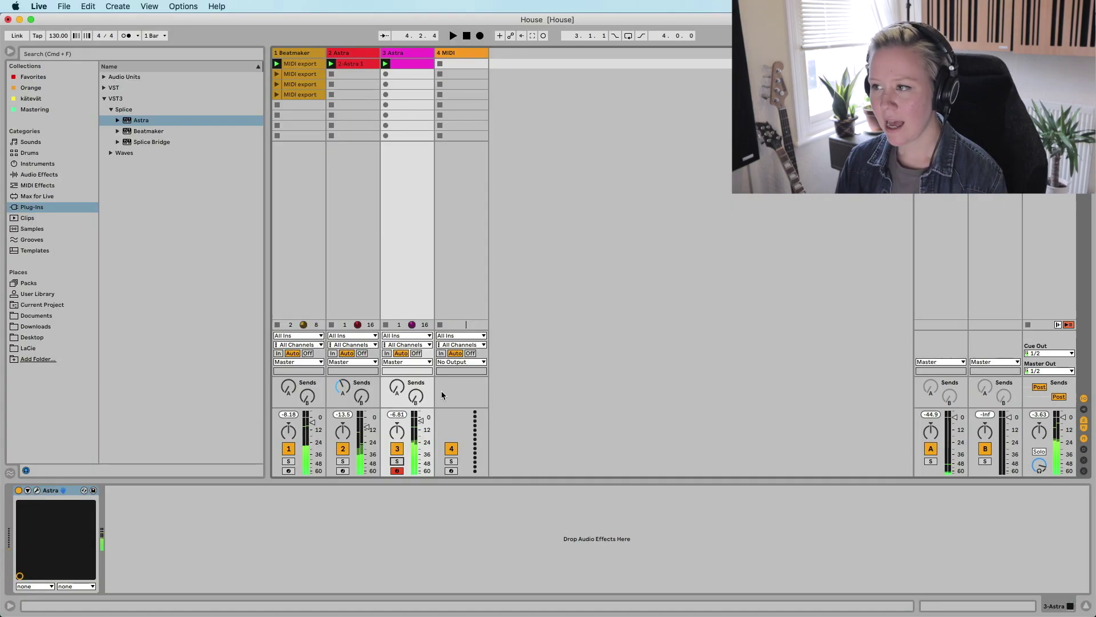
pyautogui.click(453, 53)
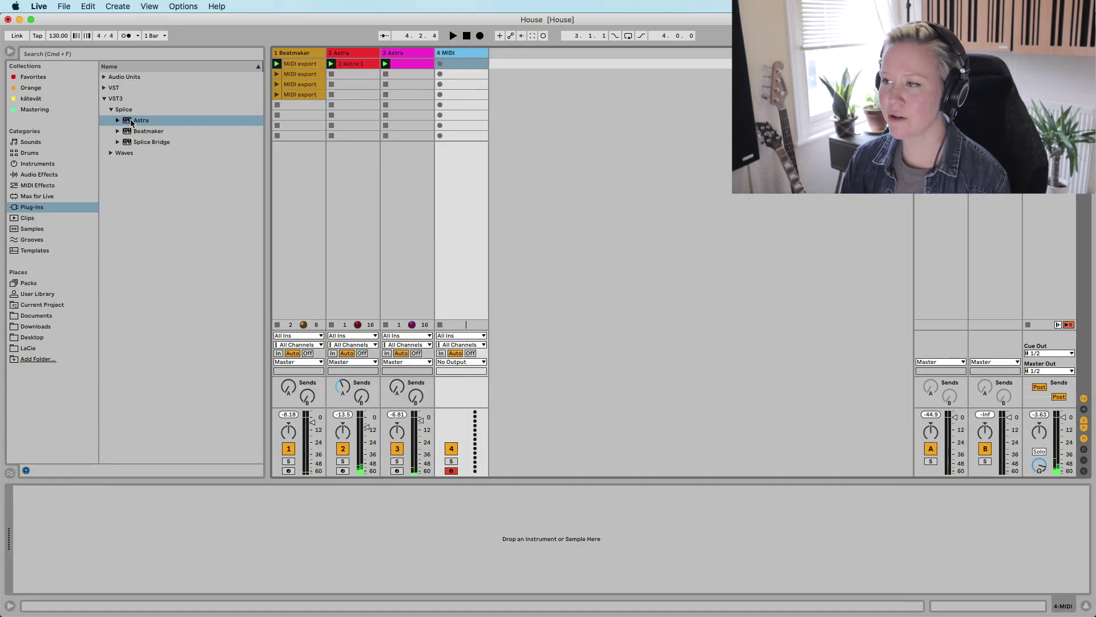
pyautogui.moveTo(131, 123); pyautogui.dragTo(489, 125)
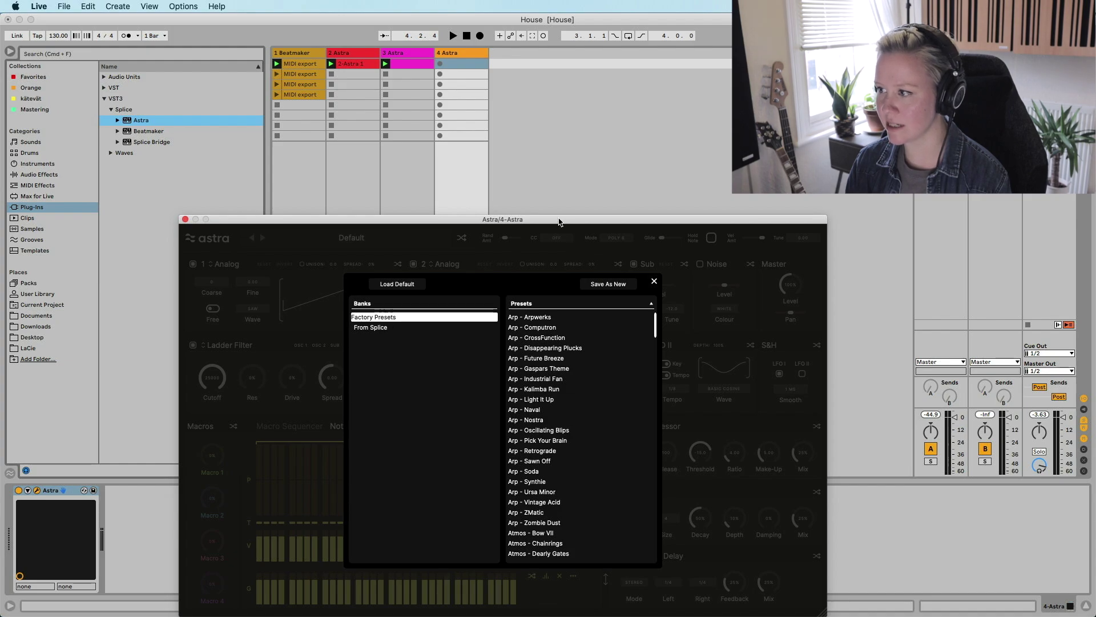
pyautogui.moveTo(559, 222); pyautogui.dragTo(517, 68)
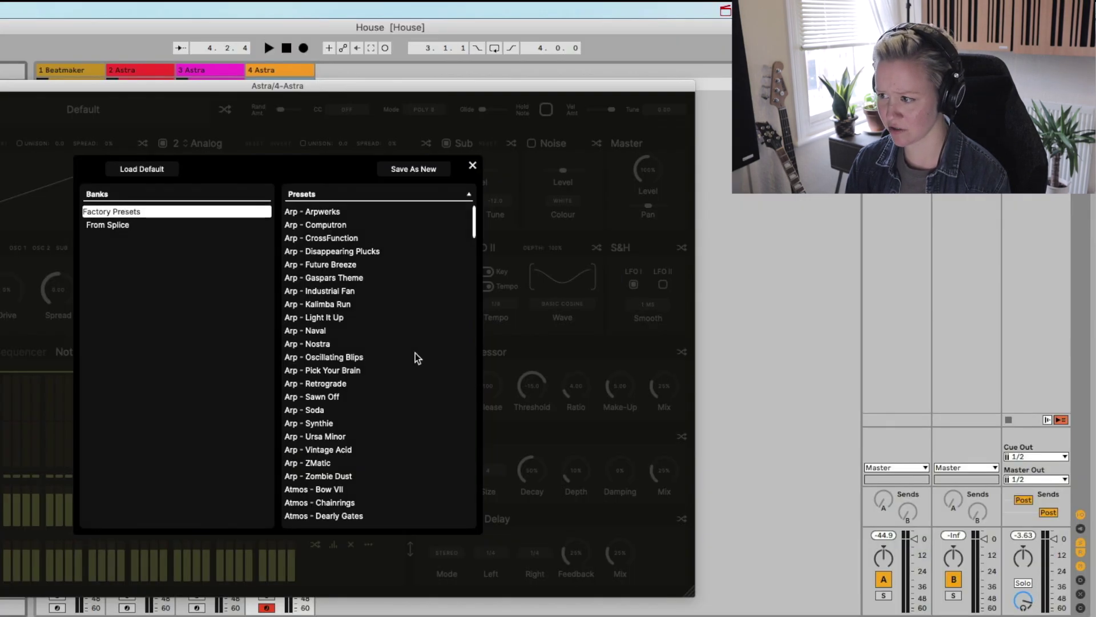
pyautogui.click(342, 398)
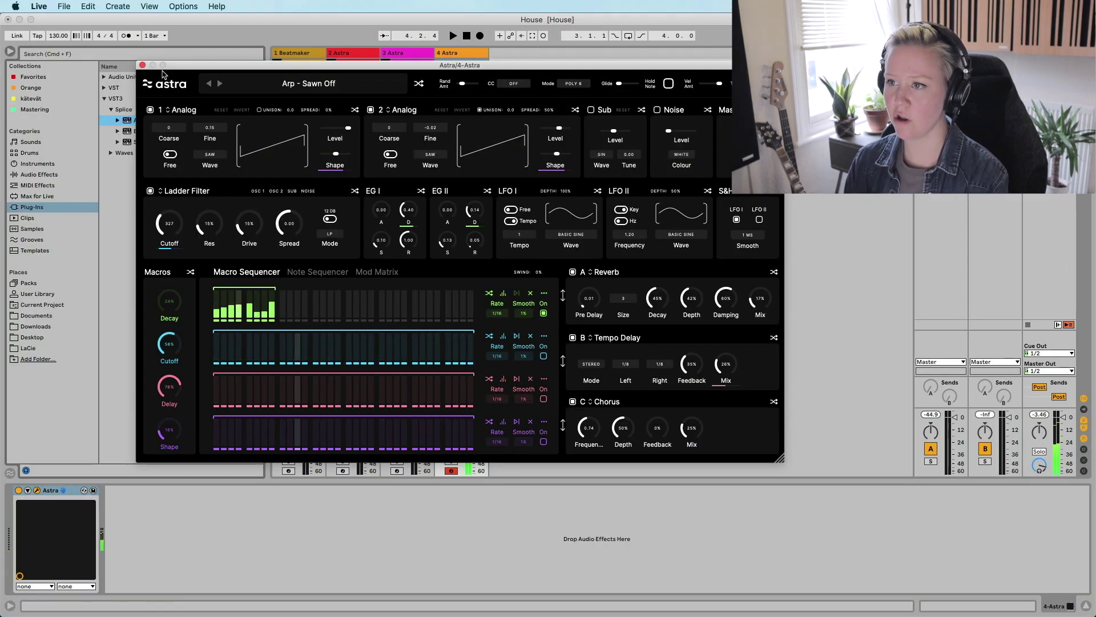
pyautogui.click(142, 65)
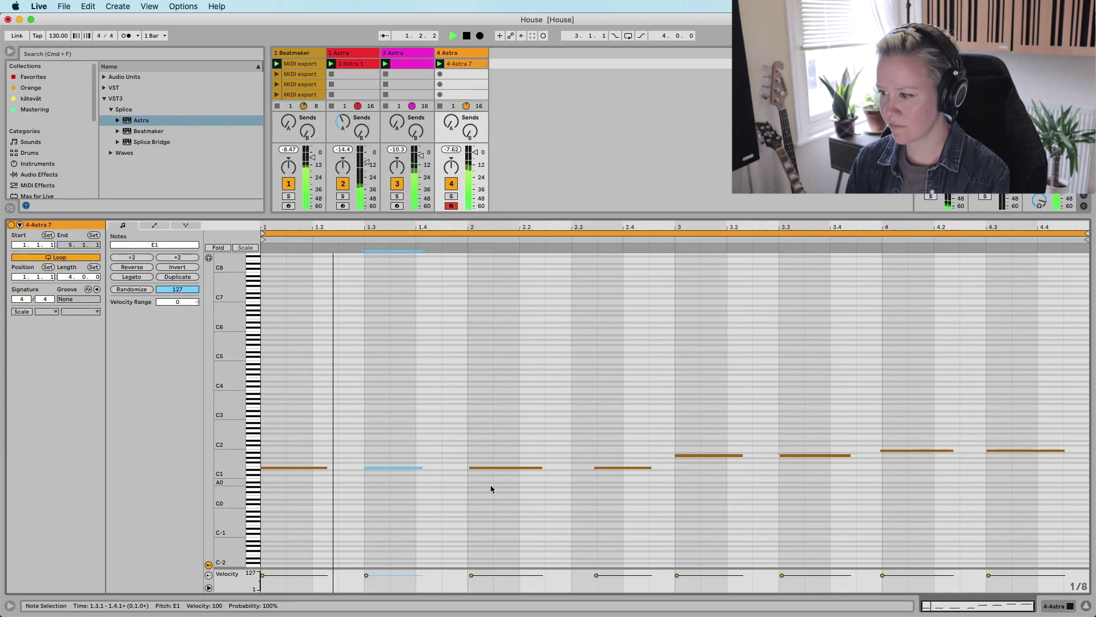
# Step: Align the note at bar 2 of the 4-Astra 7 clip to the grid and select all of the clip's notes
pyautogui.click(501, 468)
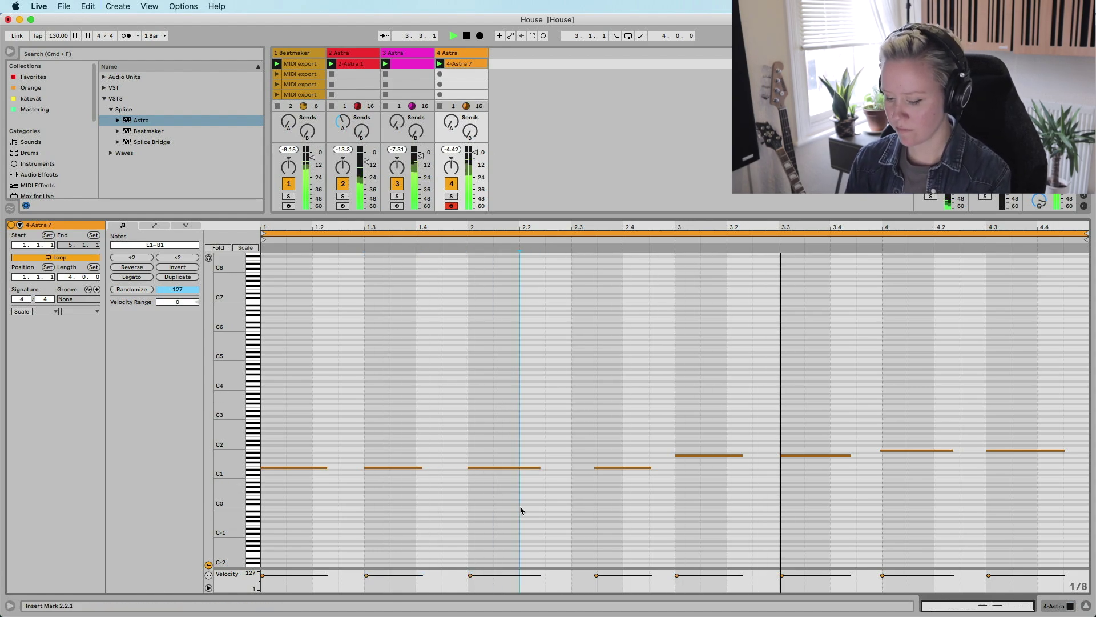
pyautogui.press('super+a')
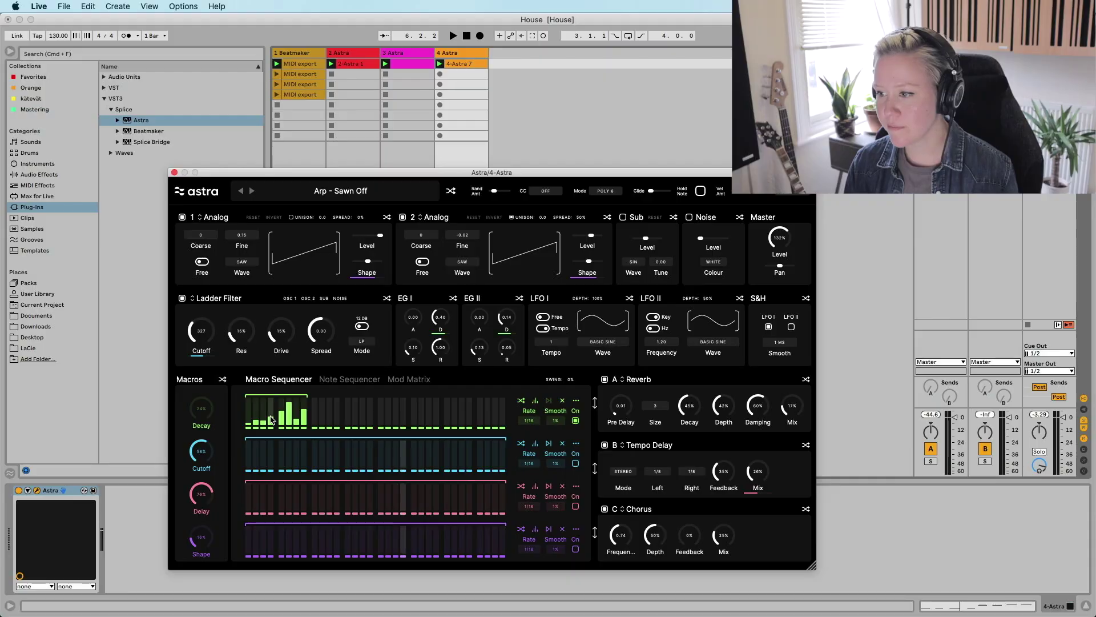
# Step: Rework the height of the sixth step in the Decay macro sequence while the clips play
pyautogui.press('space')
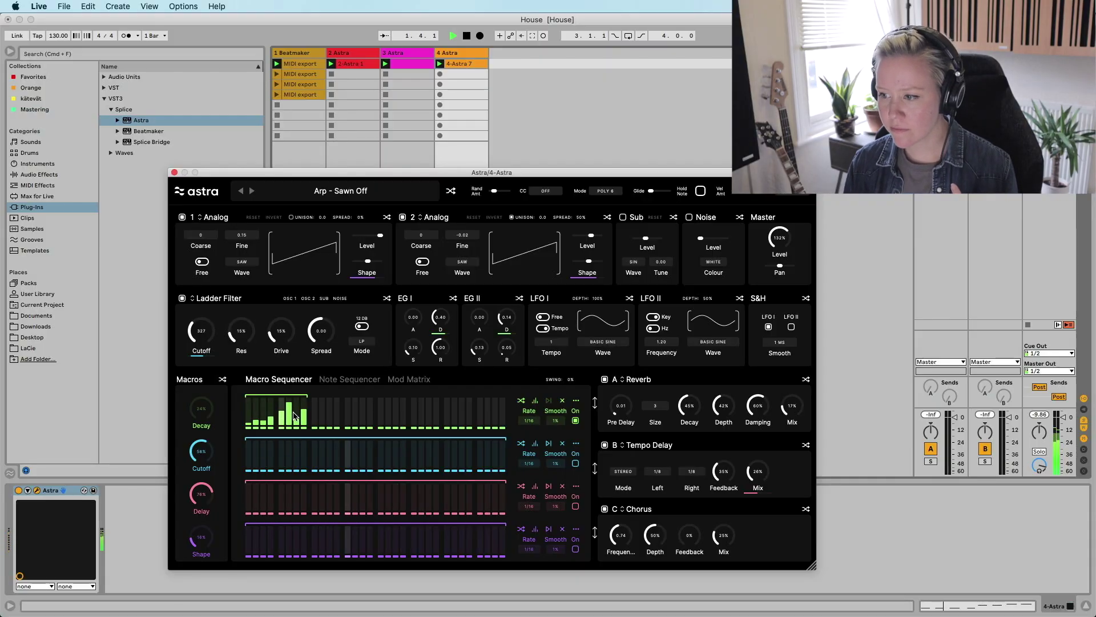
pyautogui.click(290, 419)
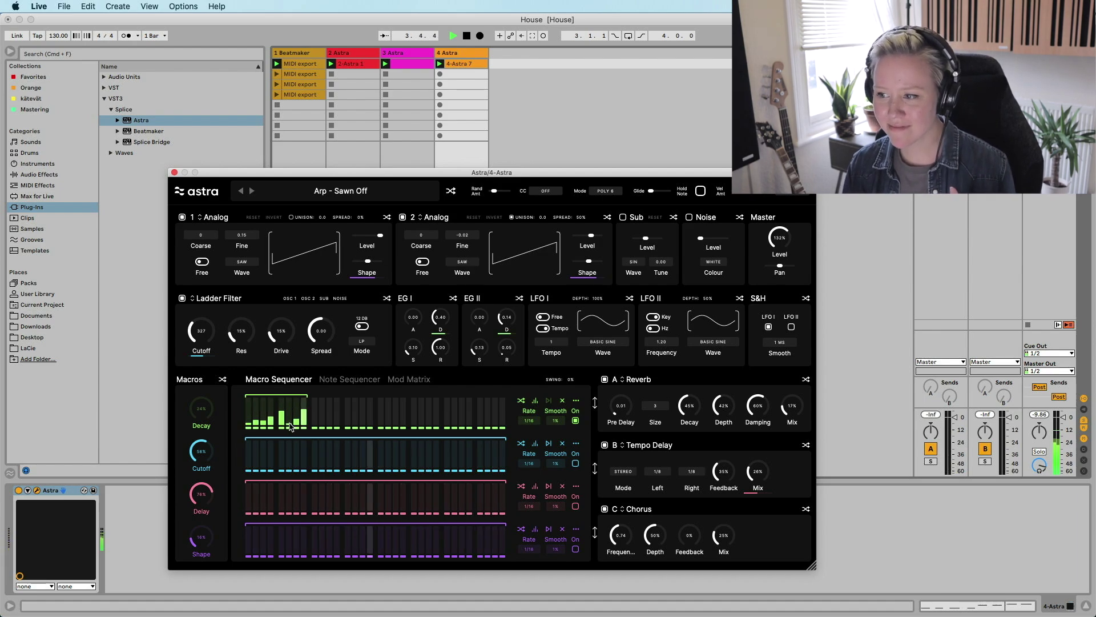
pyautogui.moveTo(290, 412); pyautogui.dragTo(290, 394)
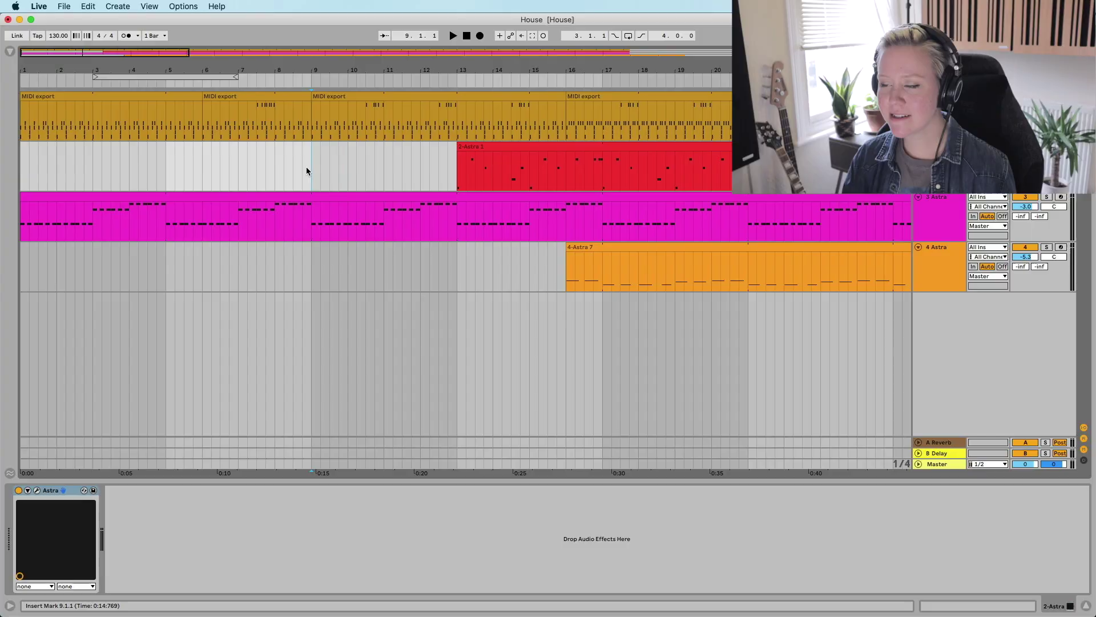
# Step: Play the arrangement back from bar 9
pyautogui.press('space')
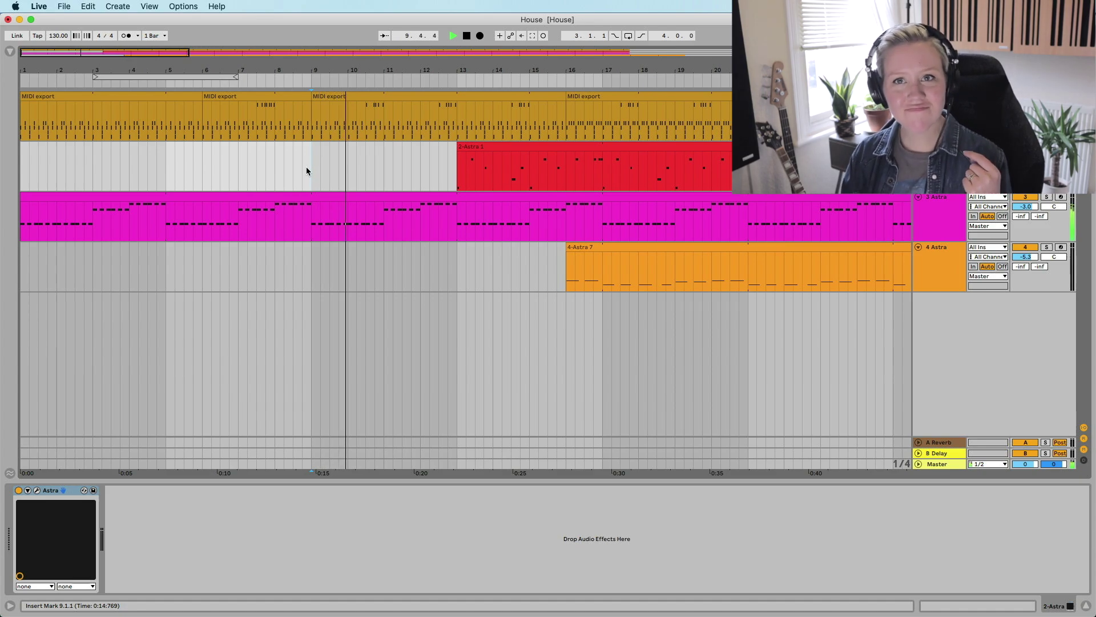